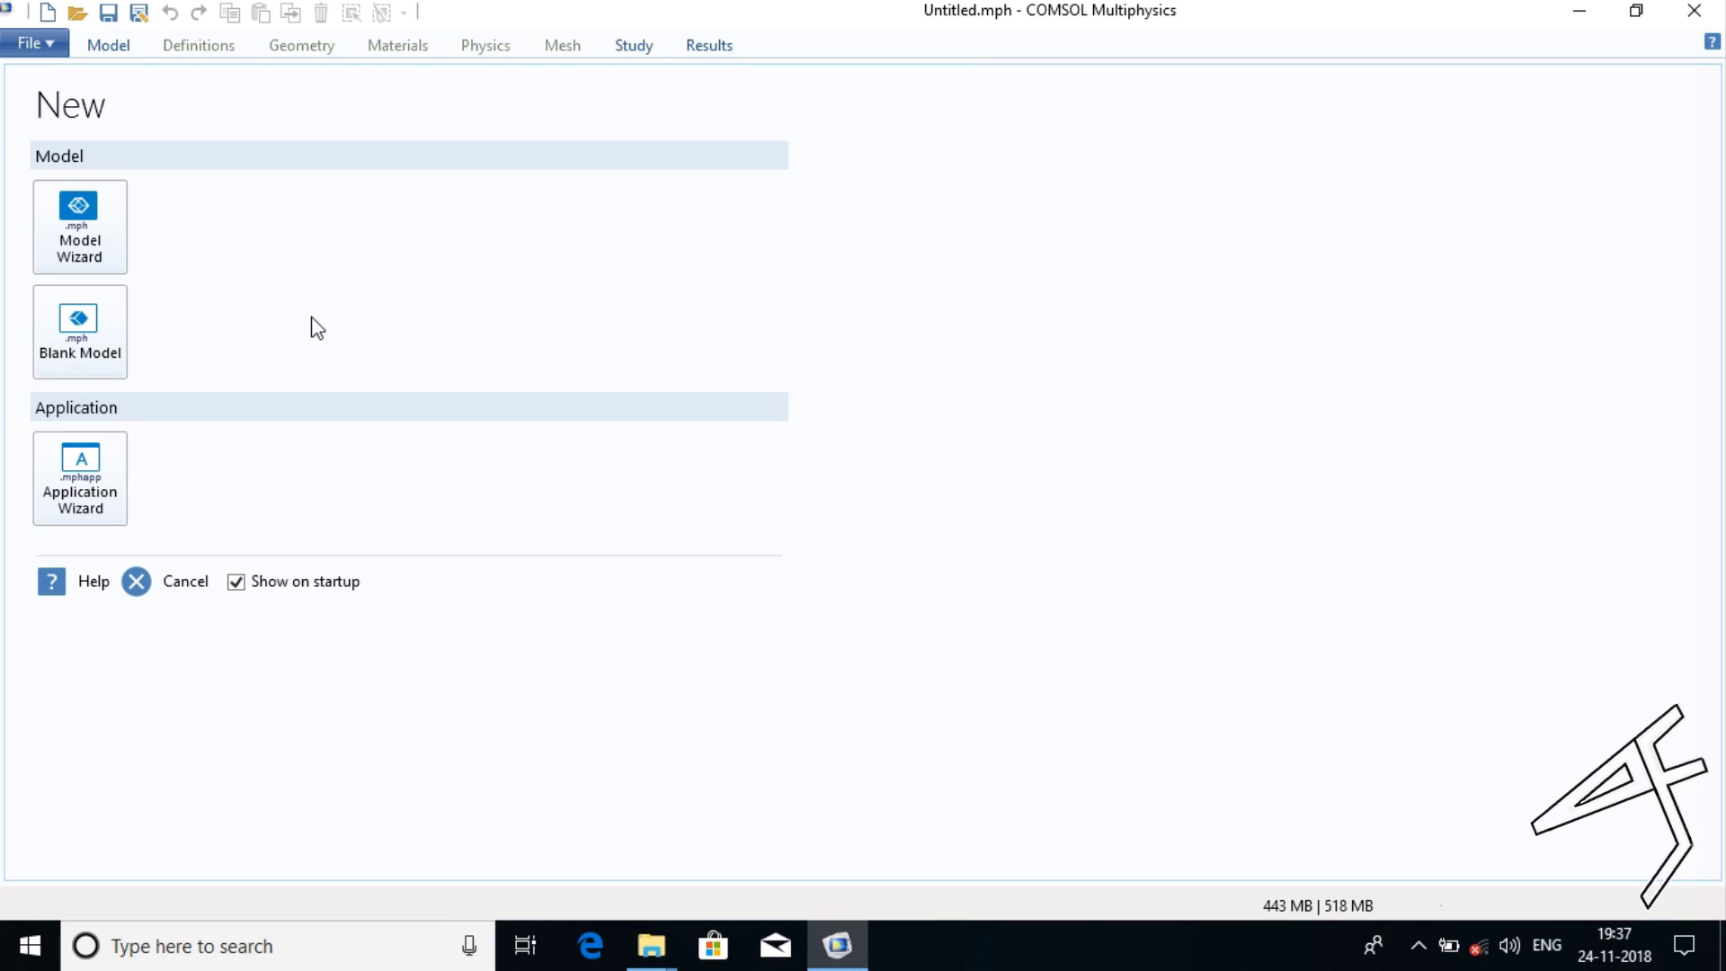
Use the Model Wizard to create a 3D model with Solid Mechanics (solid) physics and an Eigenfrequency study
click(106, 239)
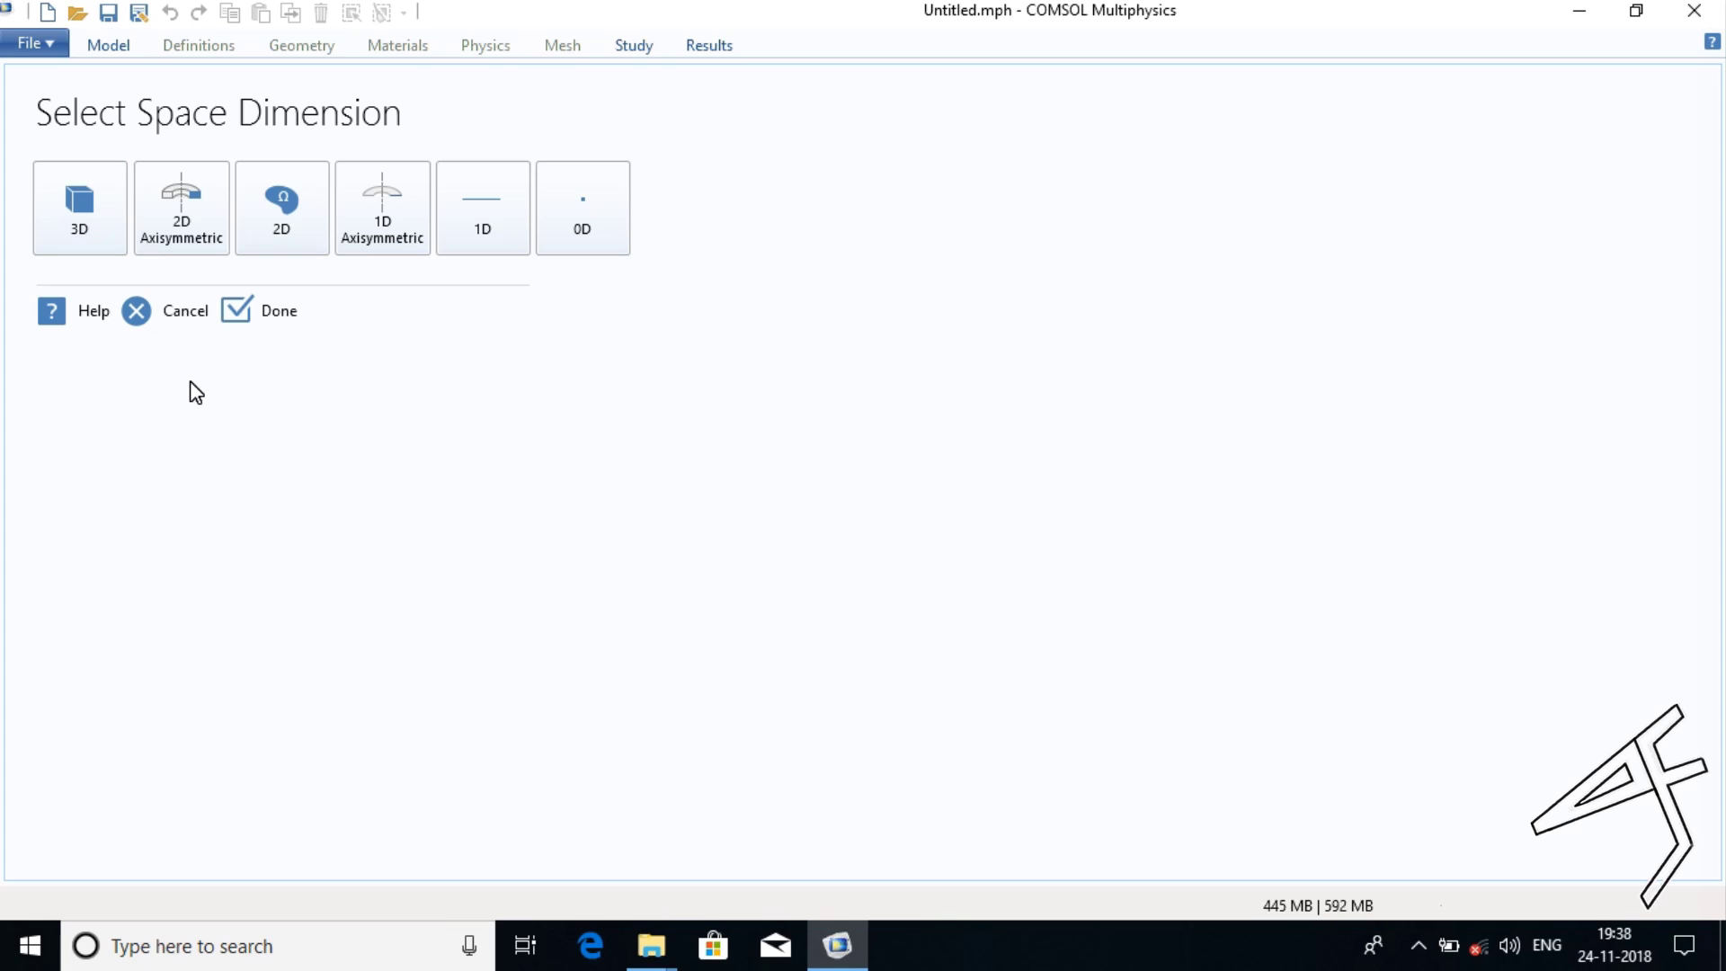
click(95, 235)
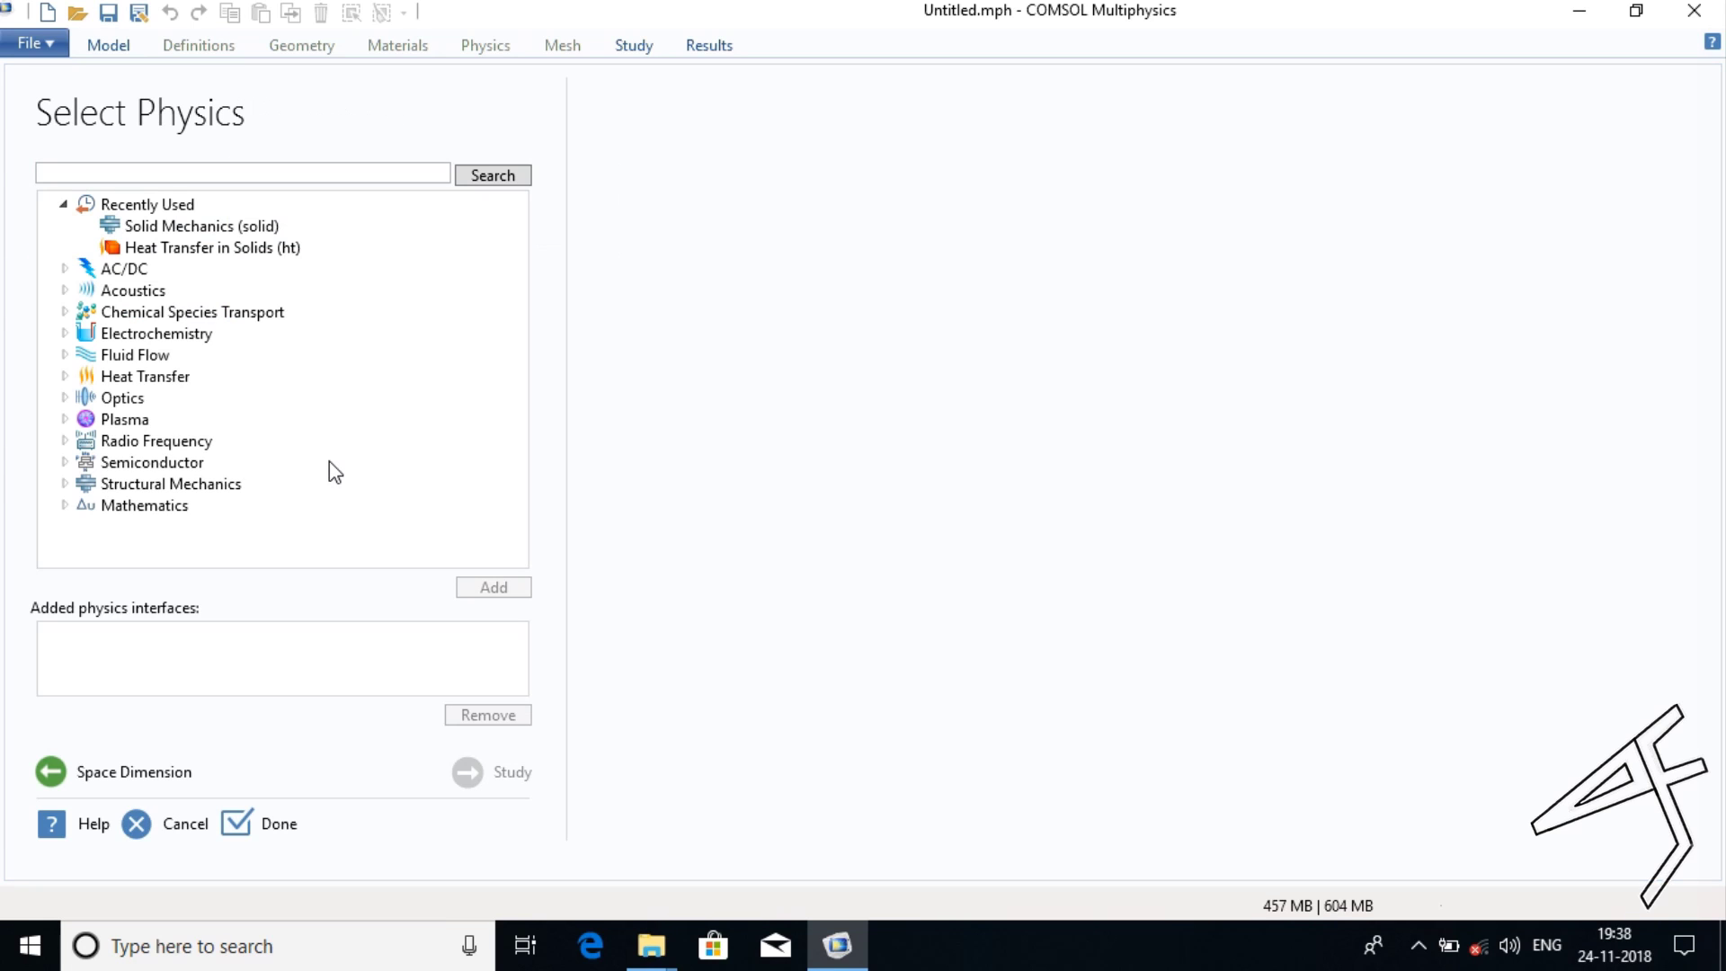
click(64, 484)
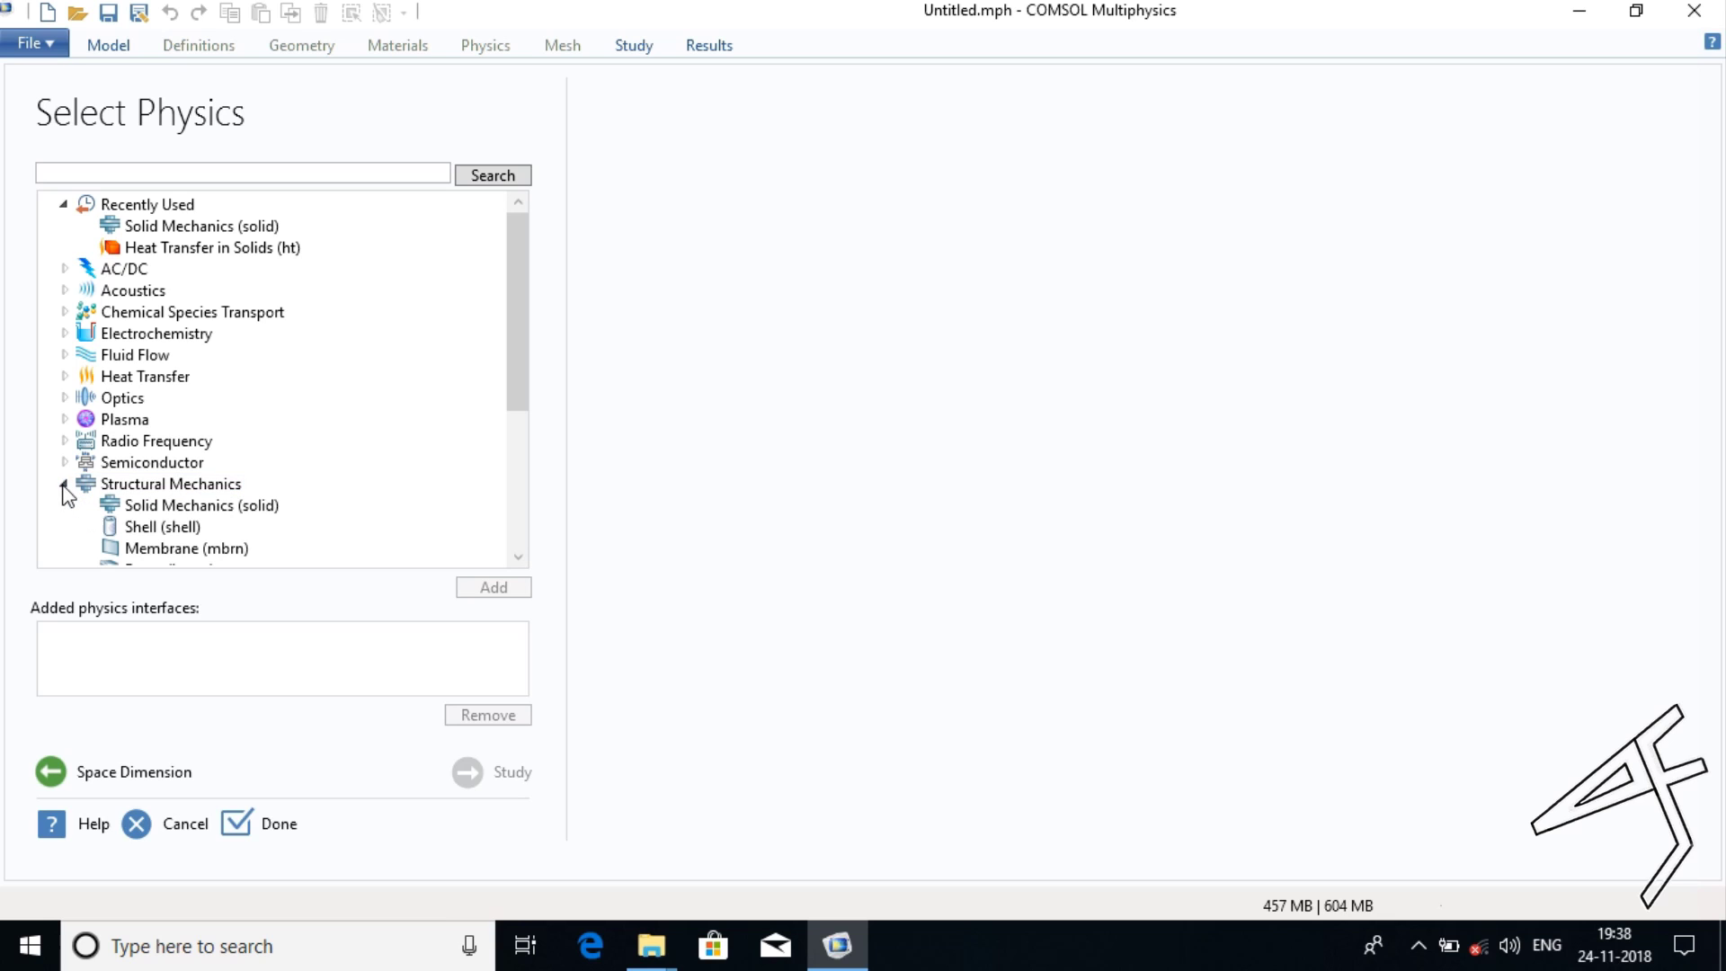
click(166, 506)
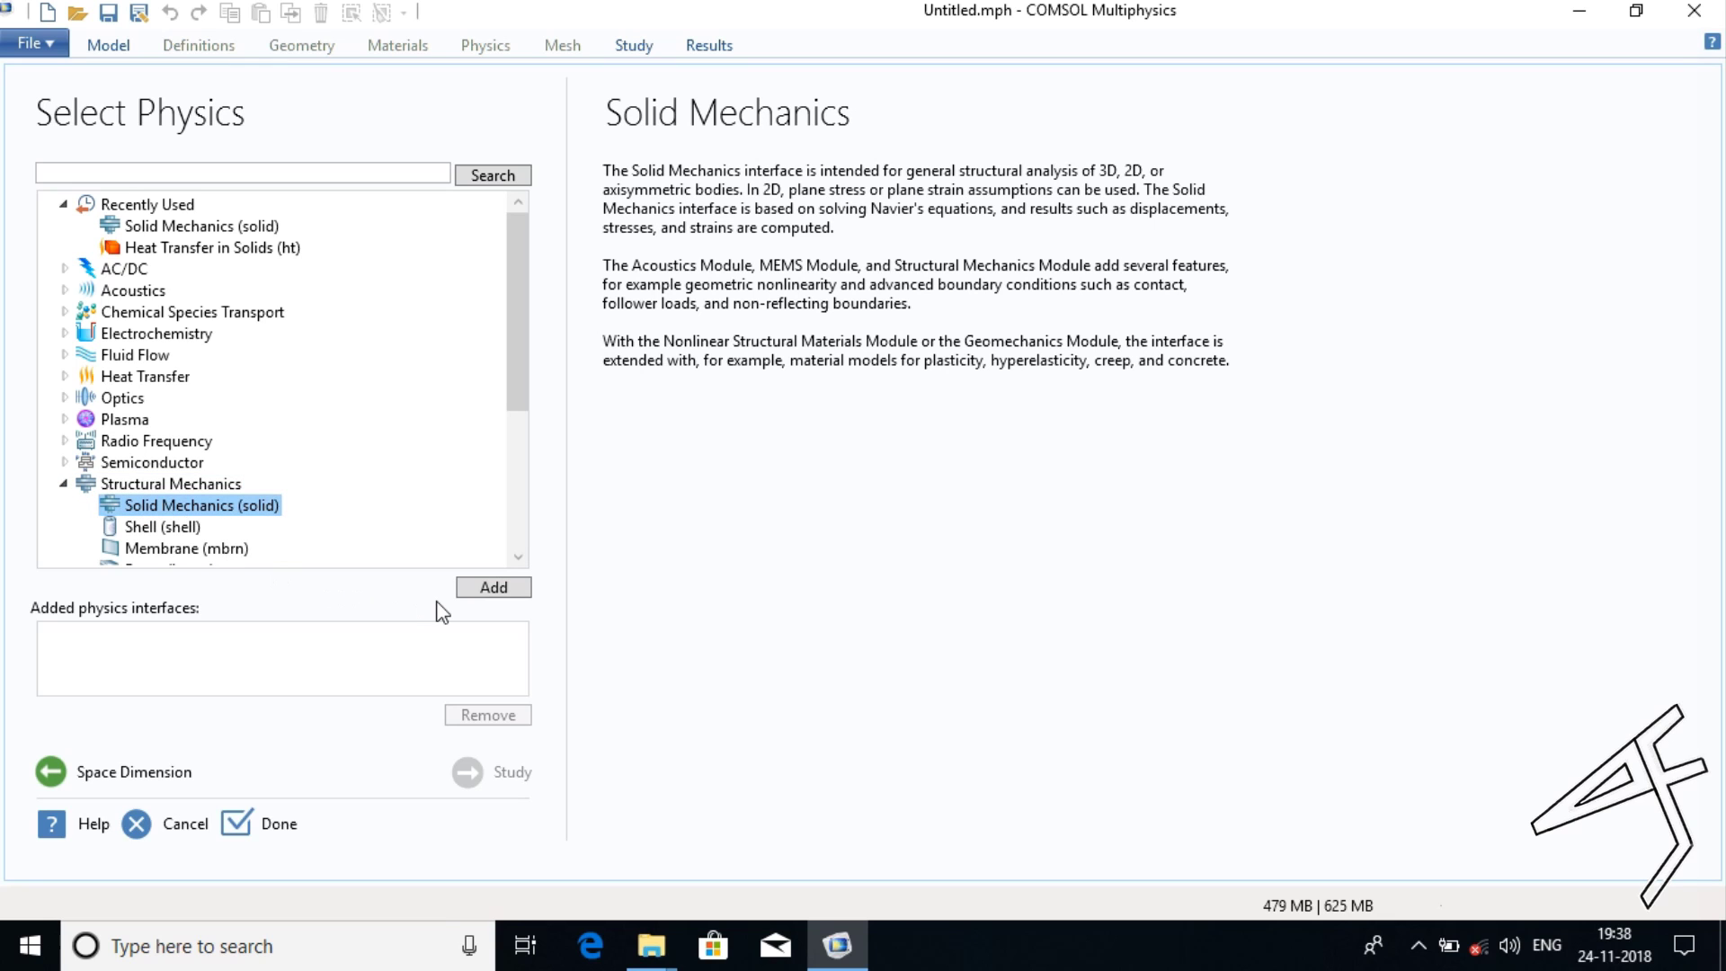
click(479, 589)
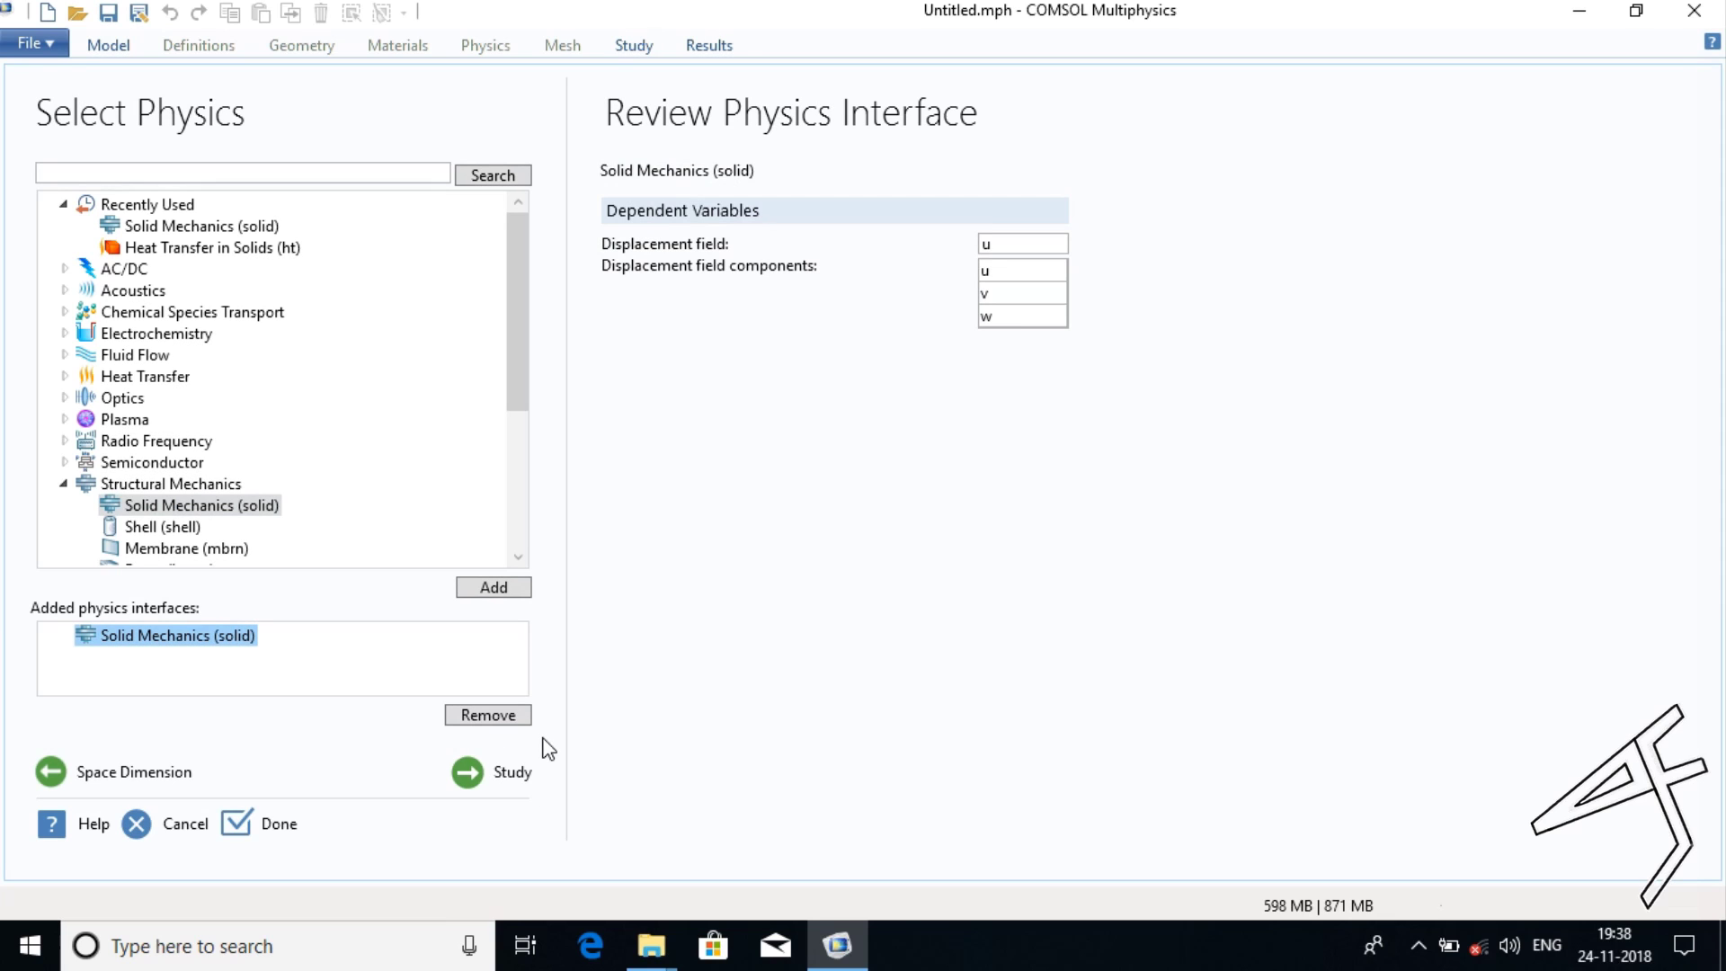
click(488, 773)
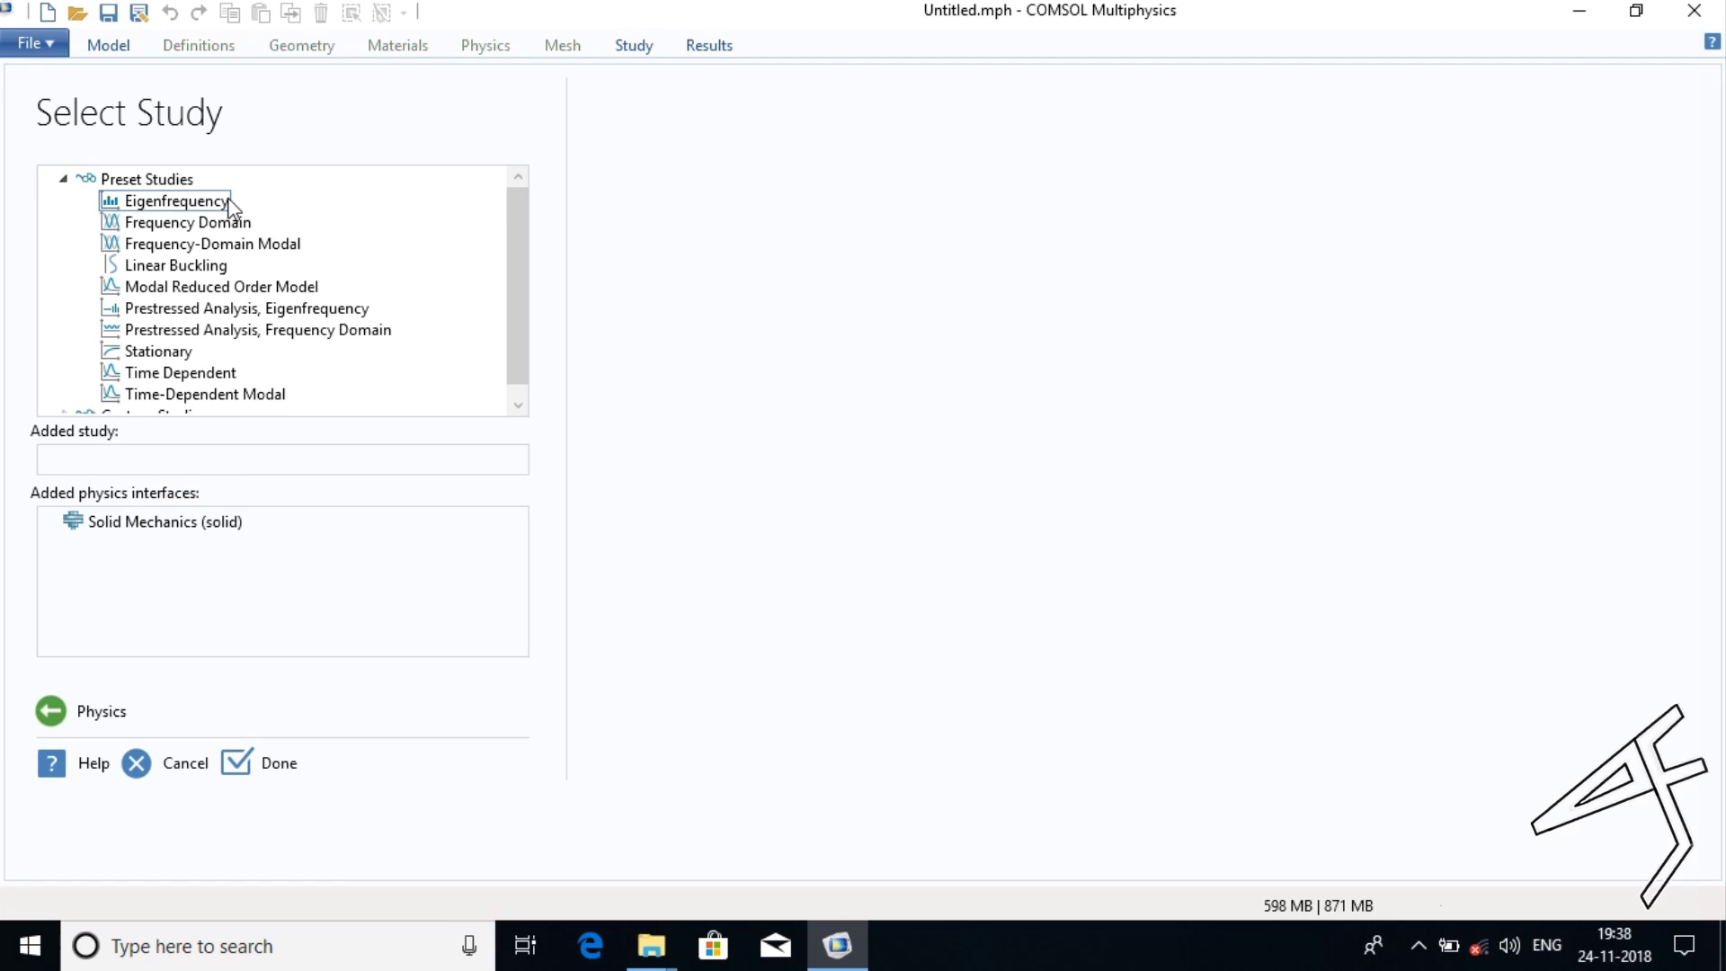
click(190, 204)
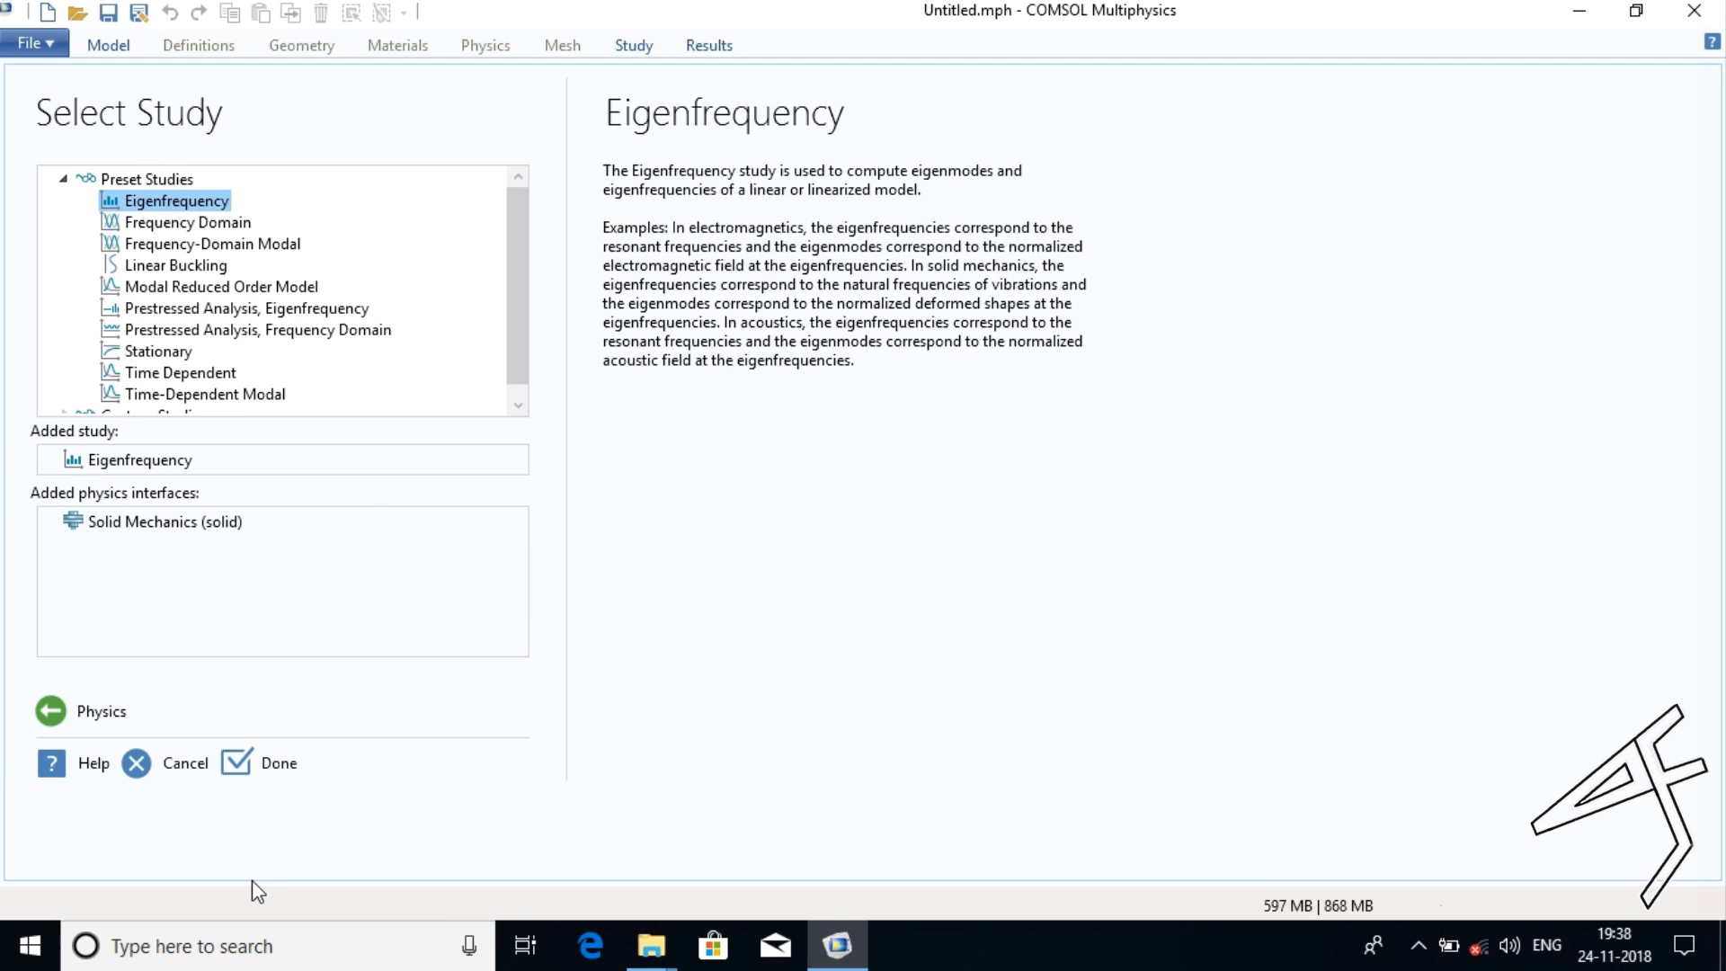
click(248, 768)
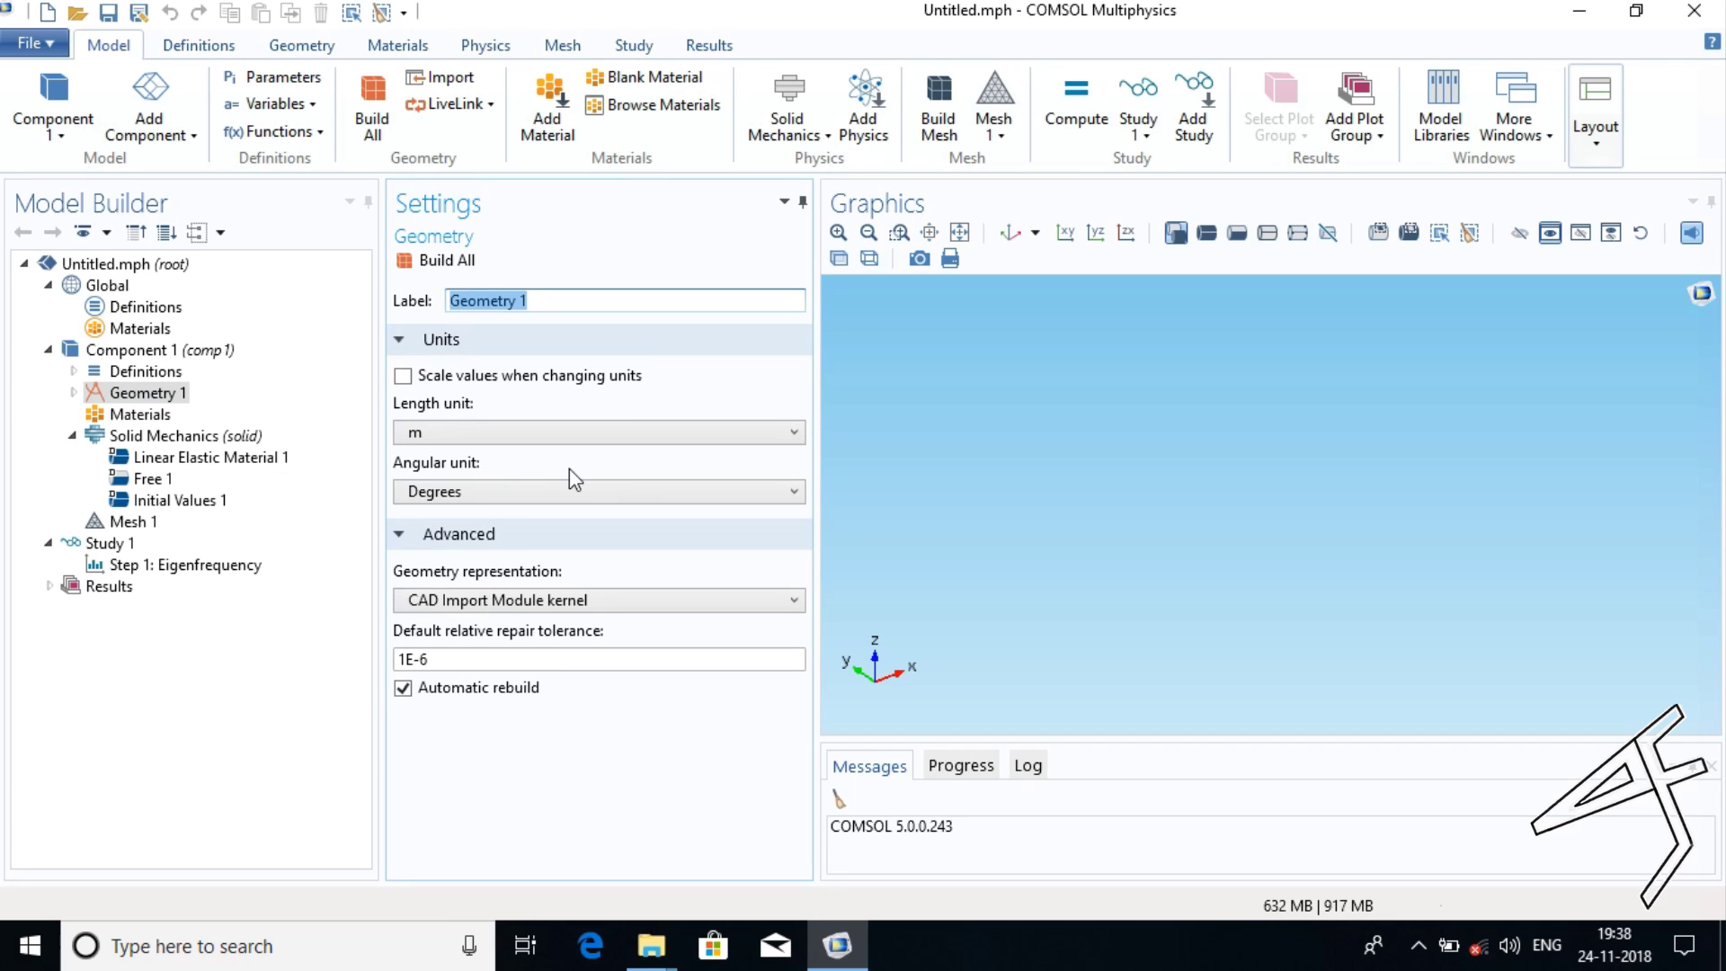
Set the Geometry 1 length unit to µm
click(611, 436)
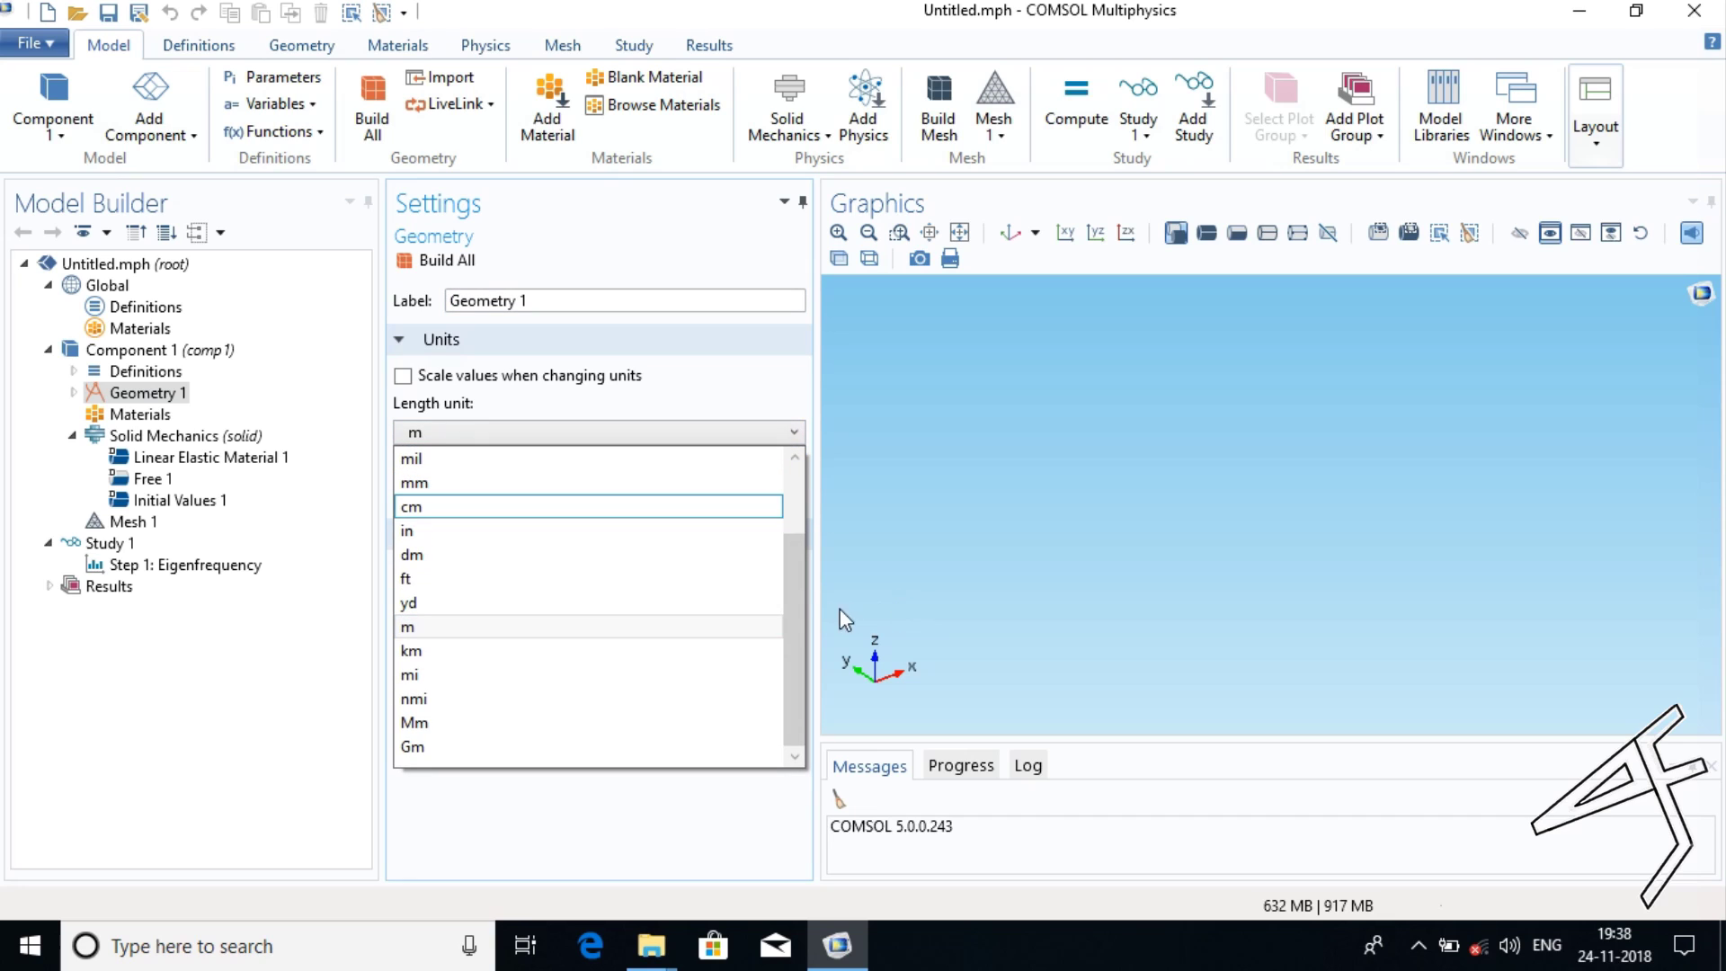
scroll(796, 597, up, 2)
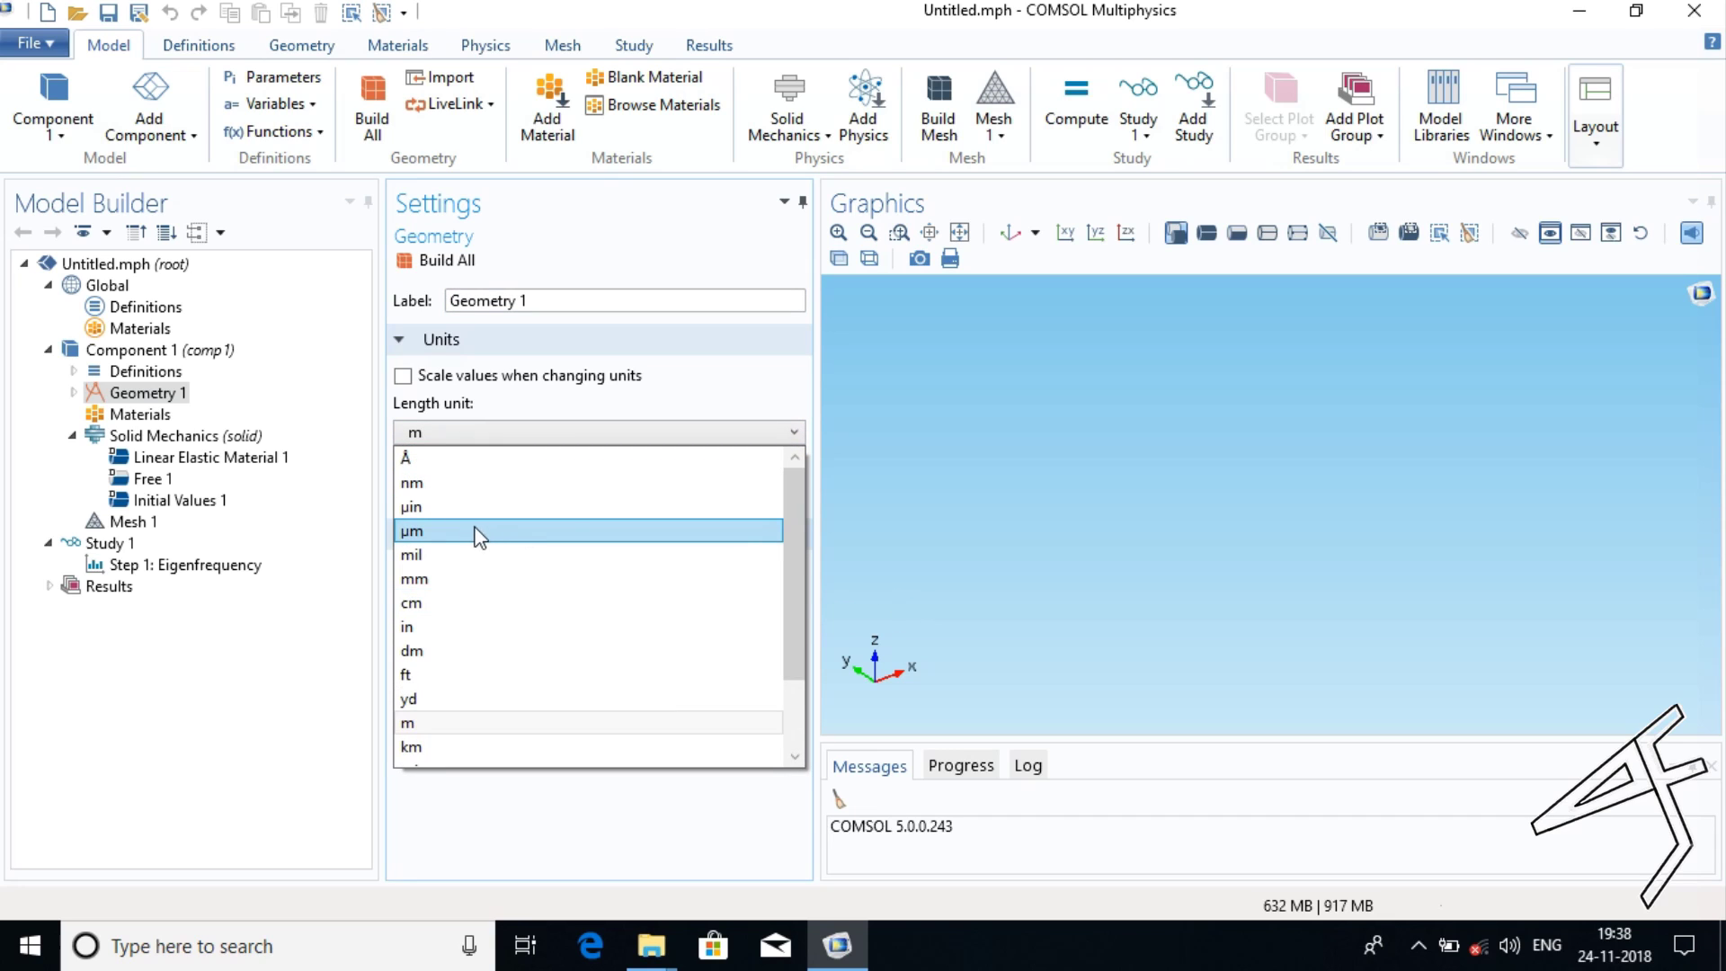
click(459, 540)
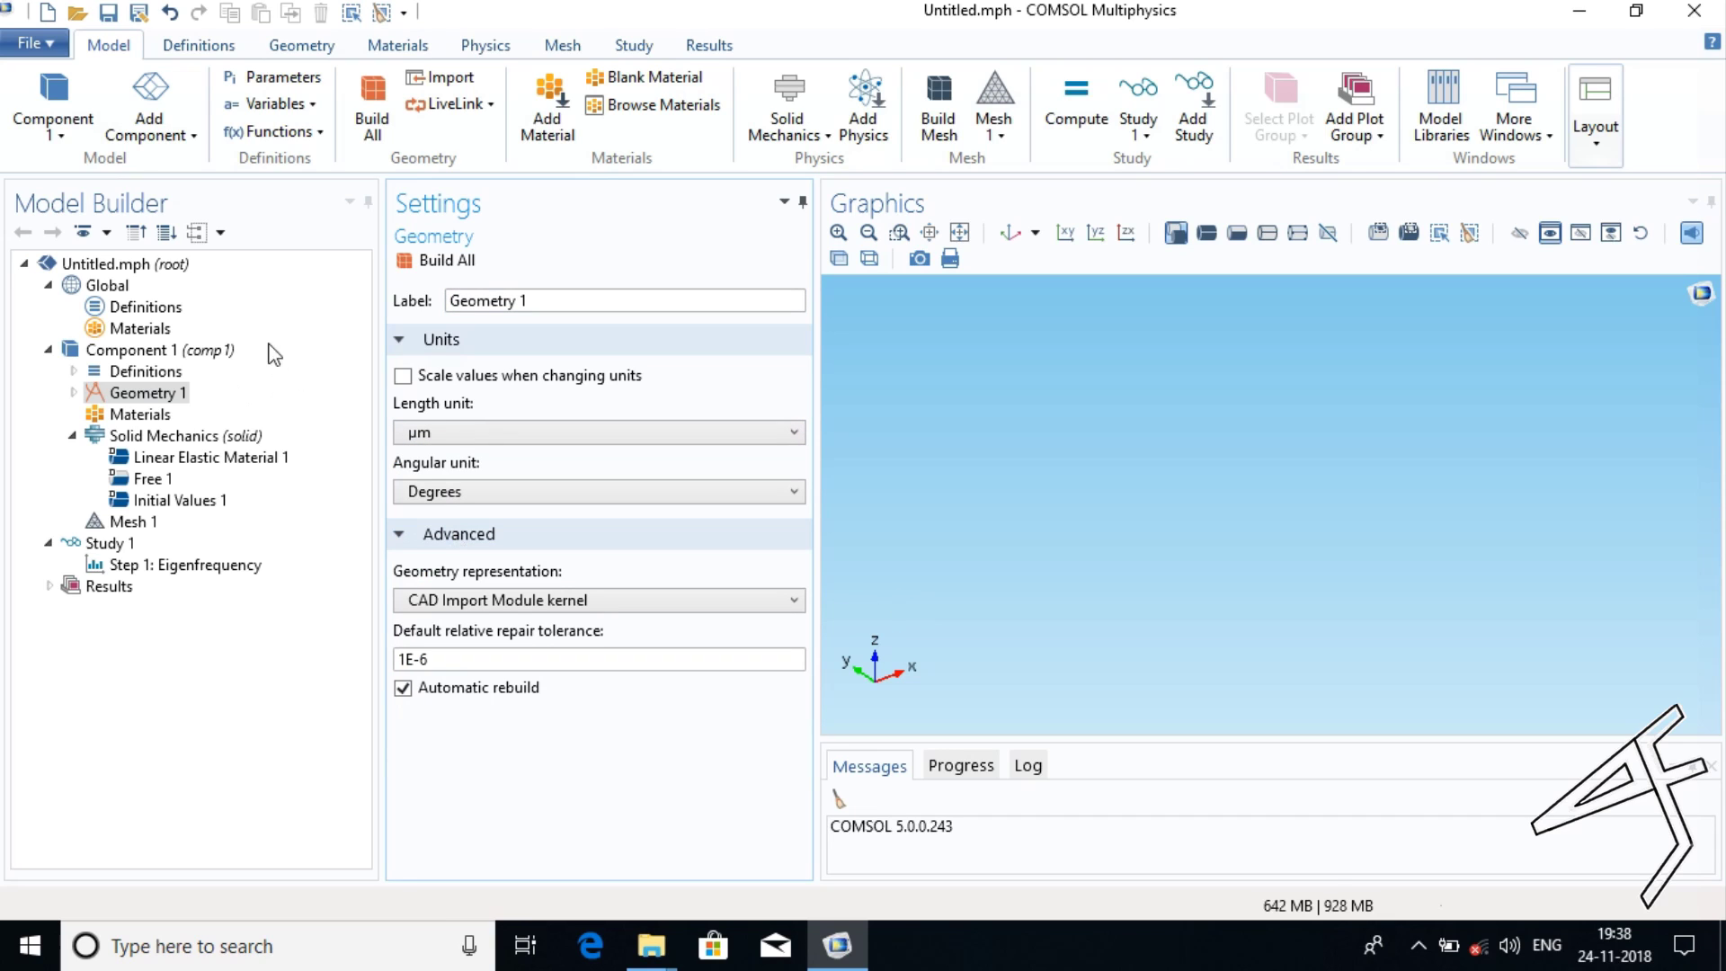
Add a global Parameters table and define BeamL = 300
right_click(152, 311)
click(227, 333)
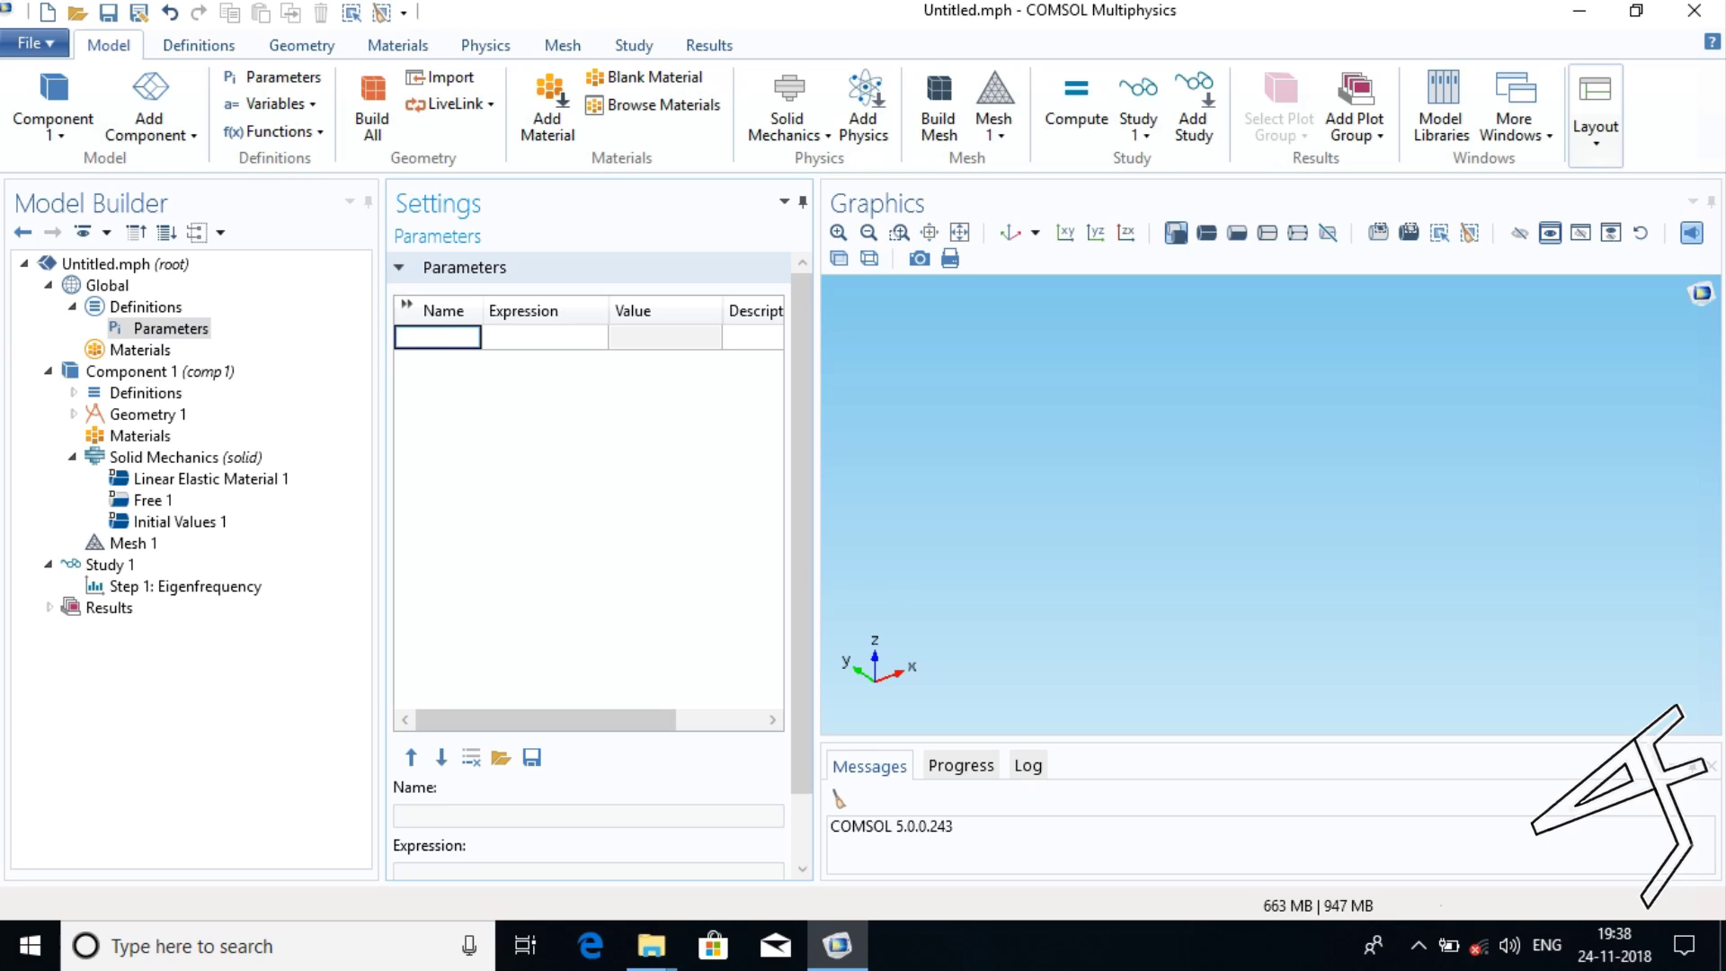
text(BeamL)
click(520, 340)
click(519, 338)
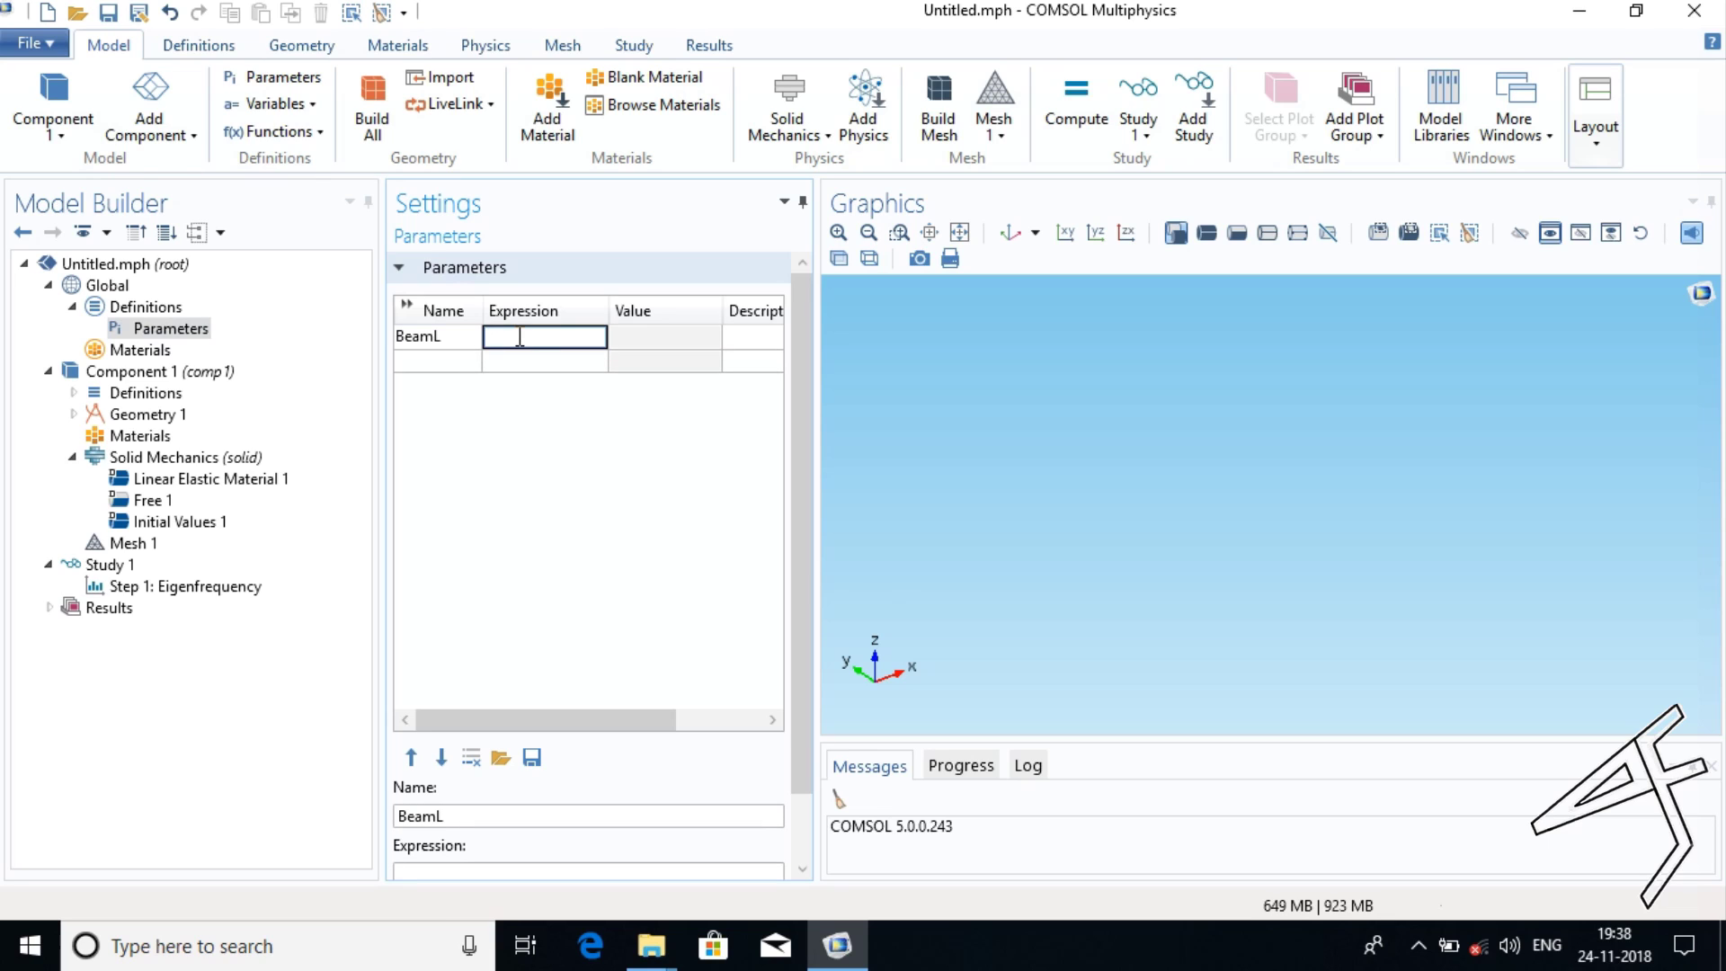
text(300)
click(417, 360)
Add the parameters BeamW = 40 and BeamH = 8
click(420, 360)
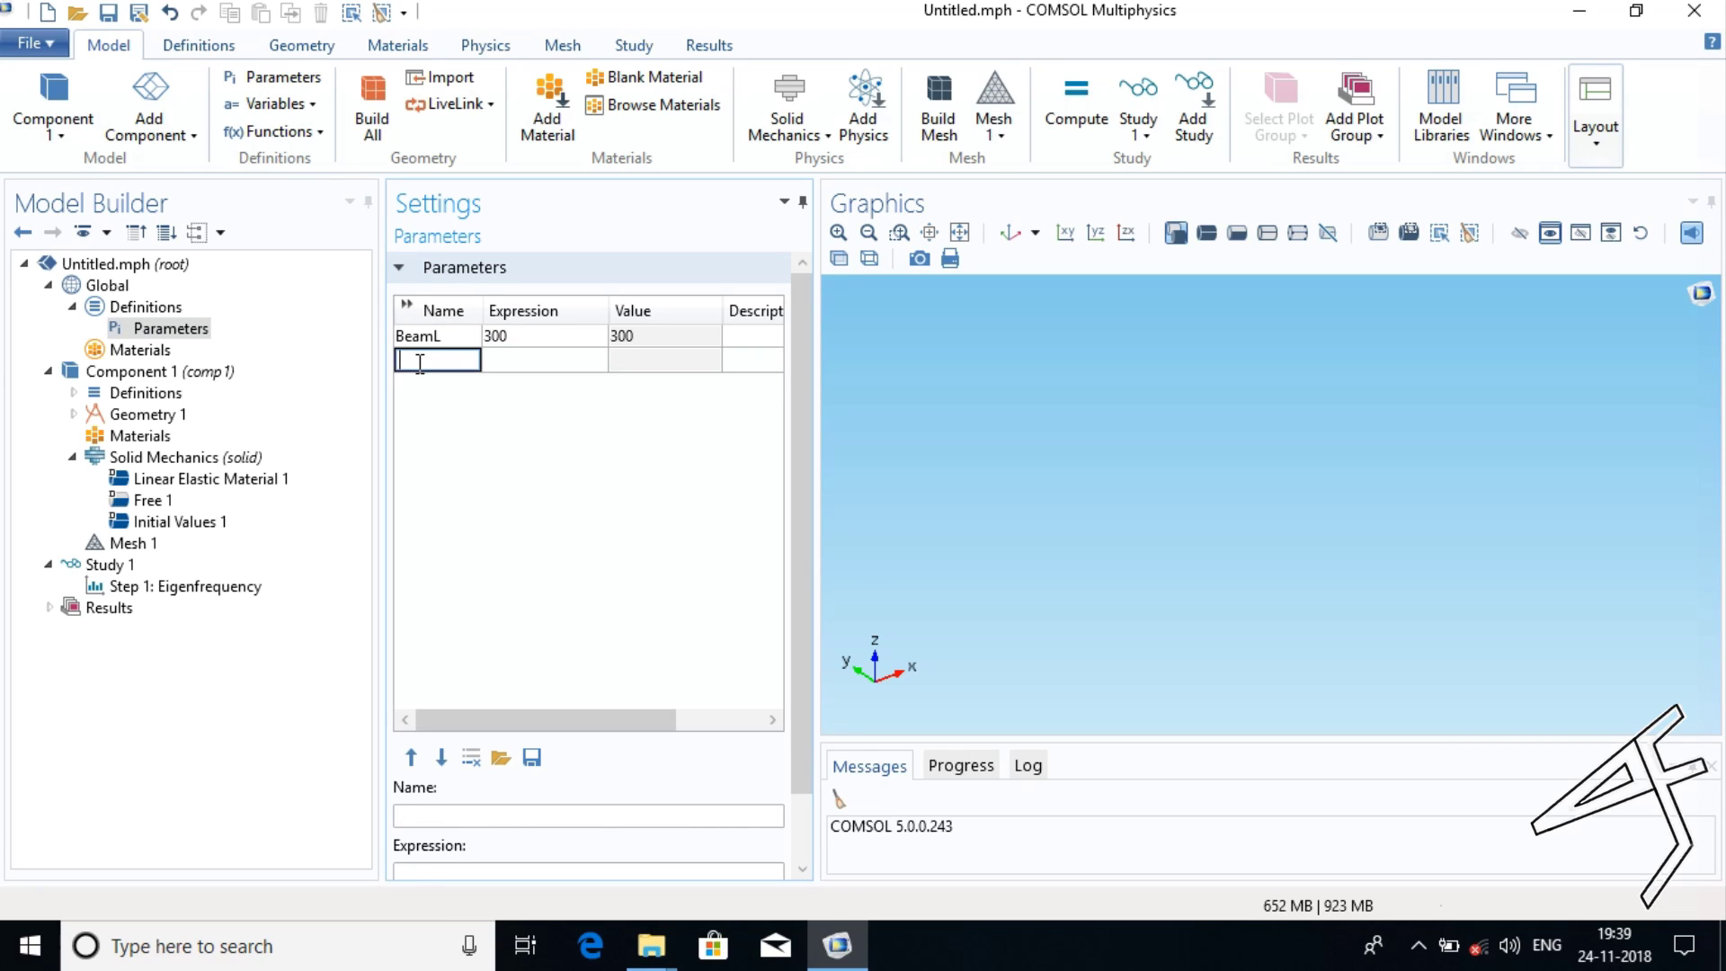
text(BeamW)
click(552, 362)
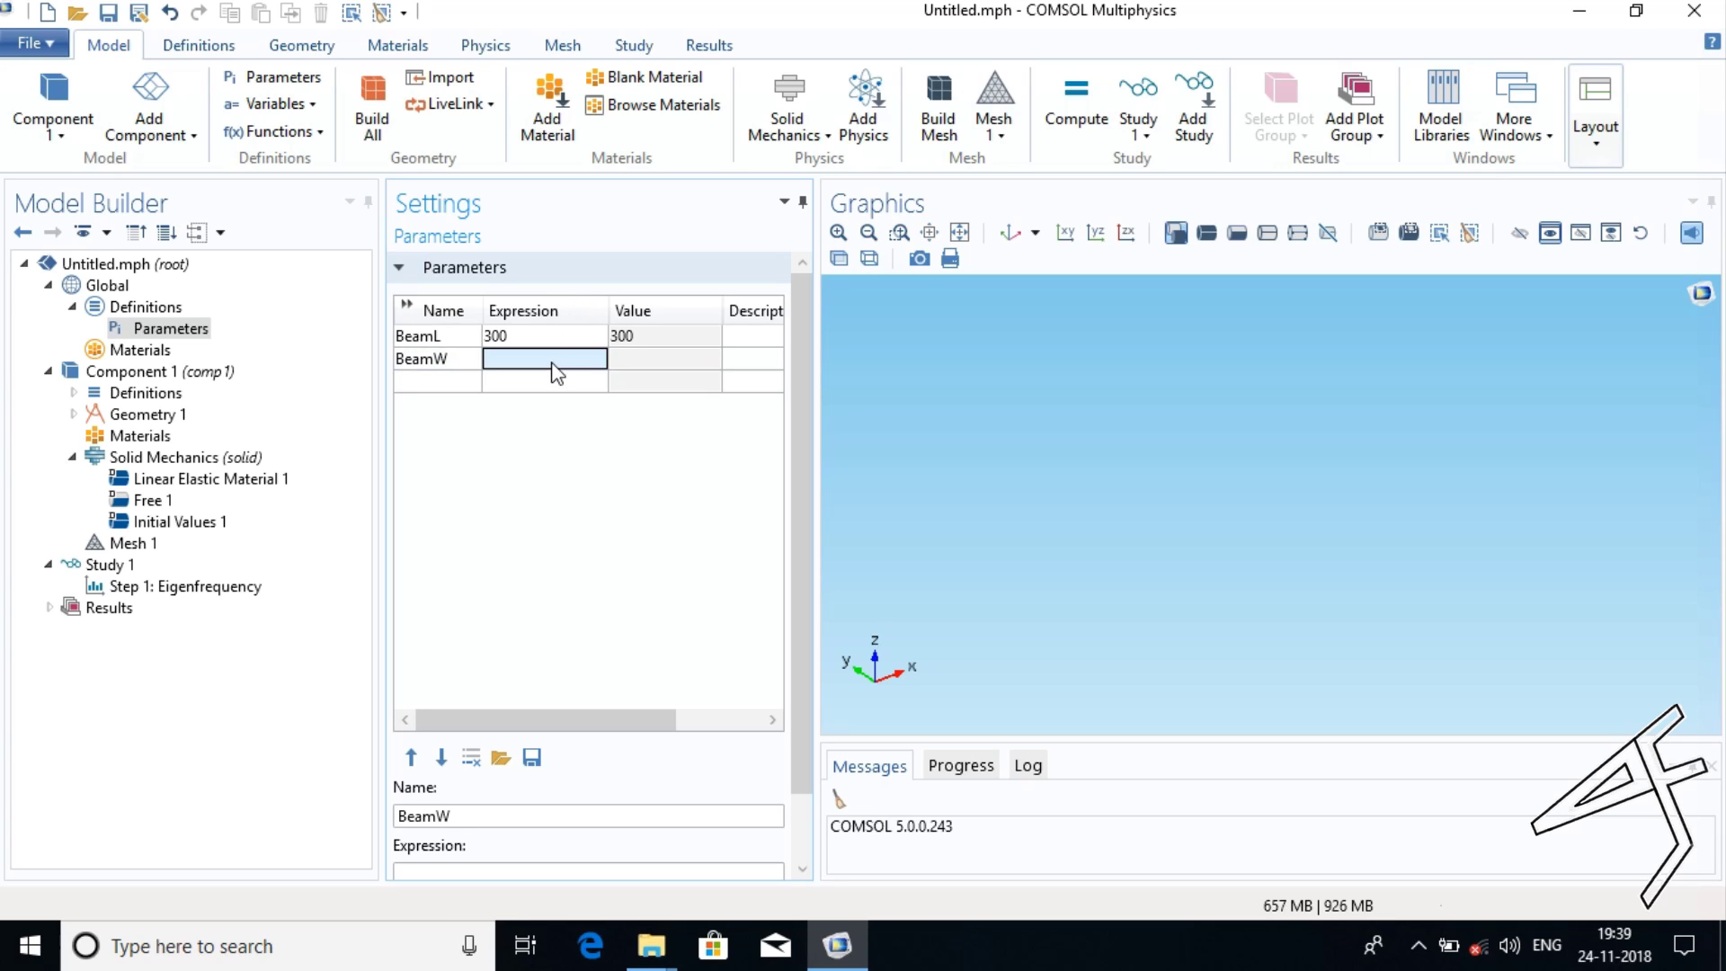
click(554, 361)
text(40)
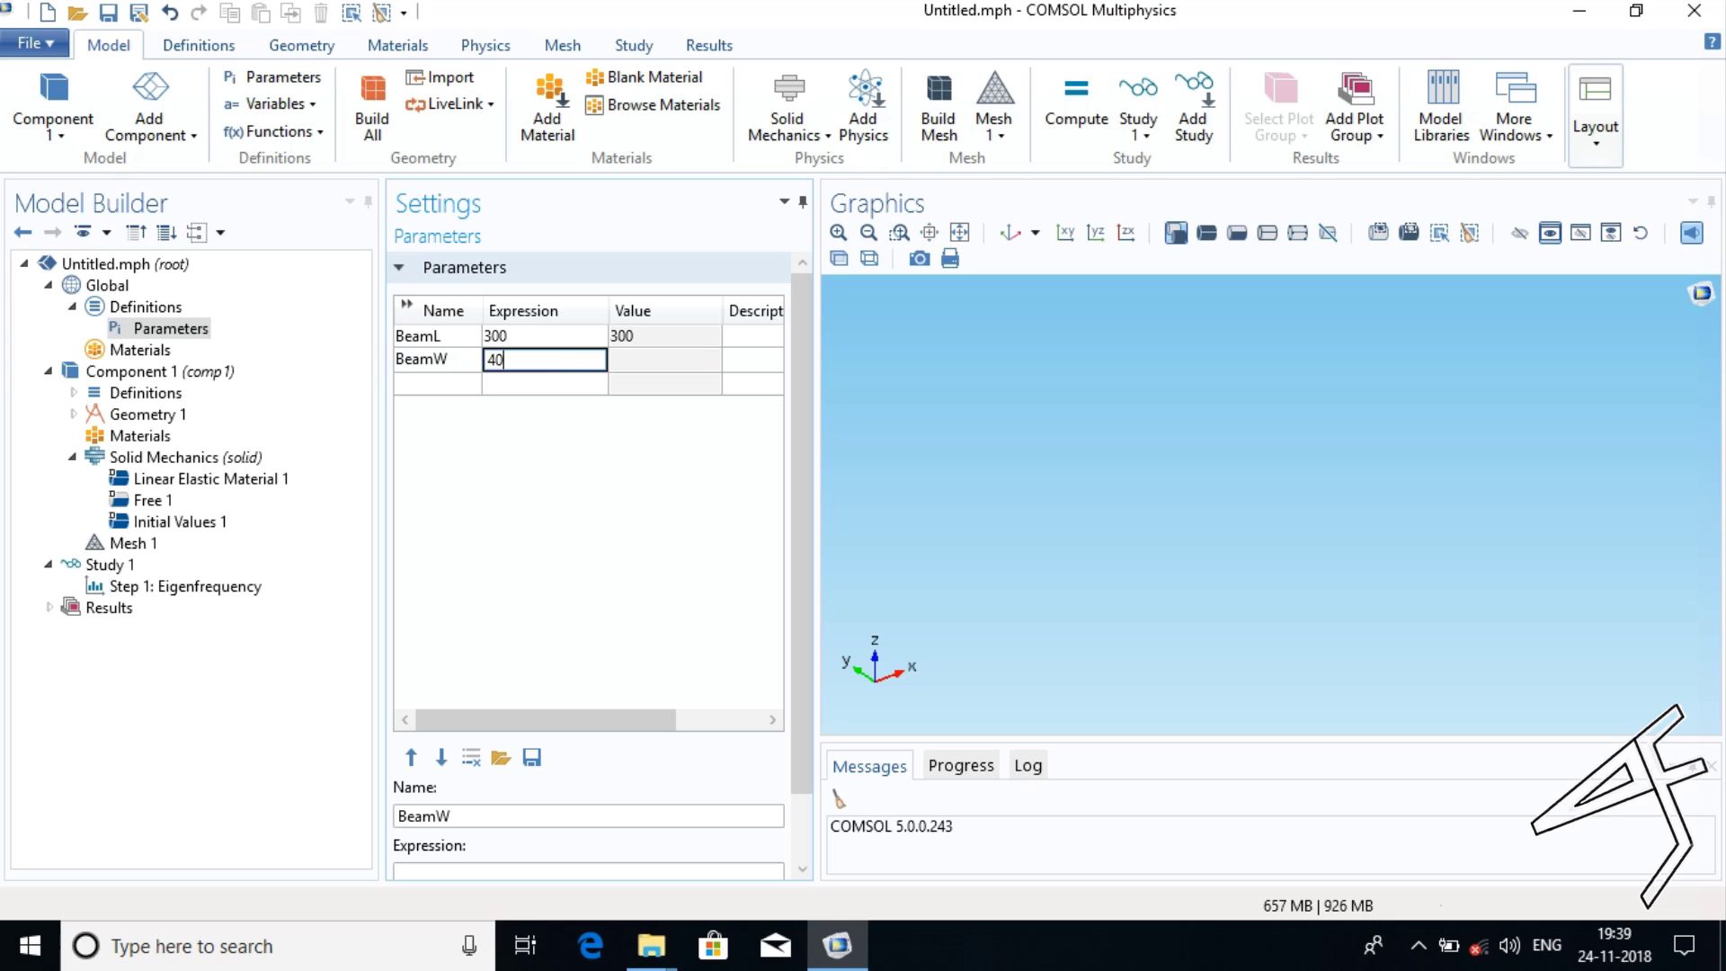
key(Return)
click(445, 382)
click(446, 382)
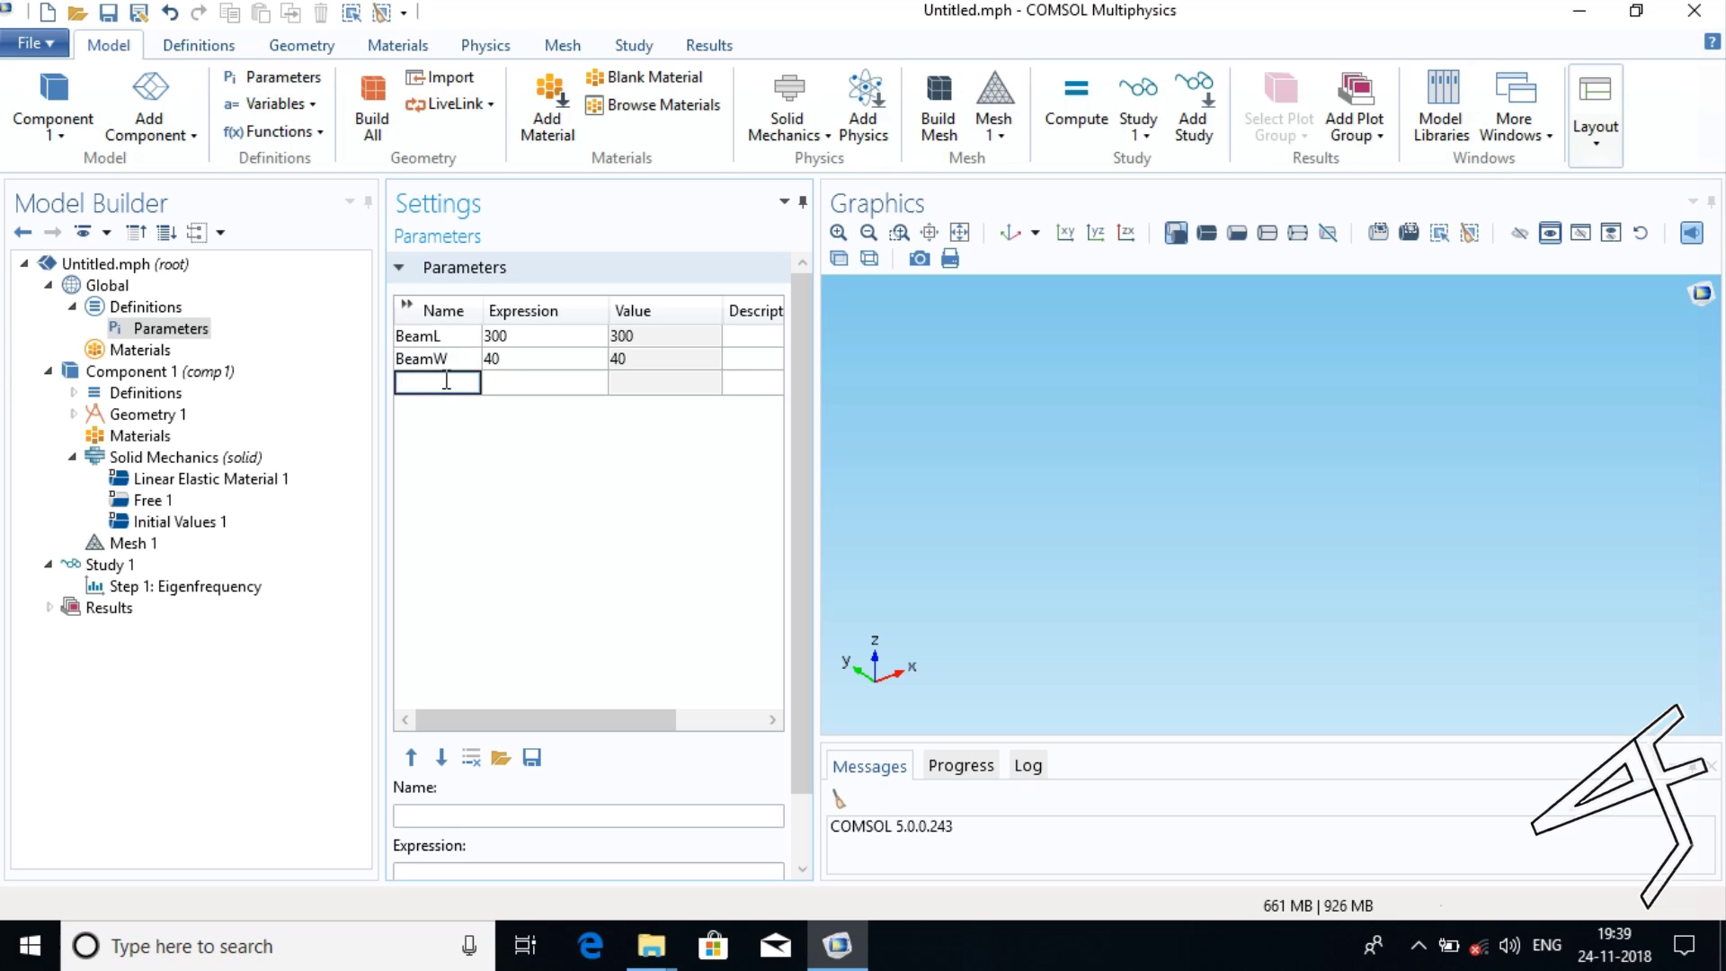
text(BeamH)
click(518, 386)
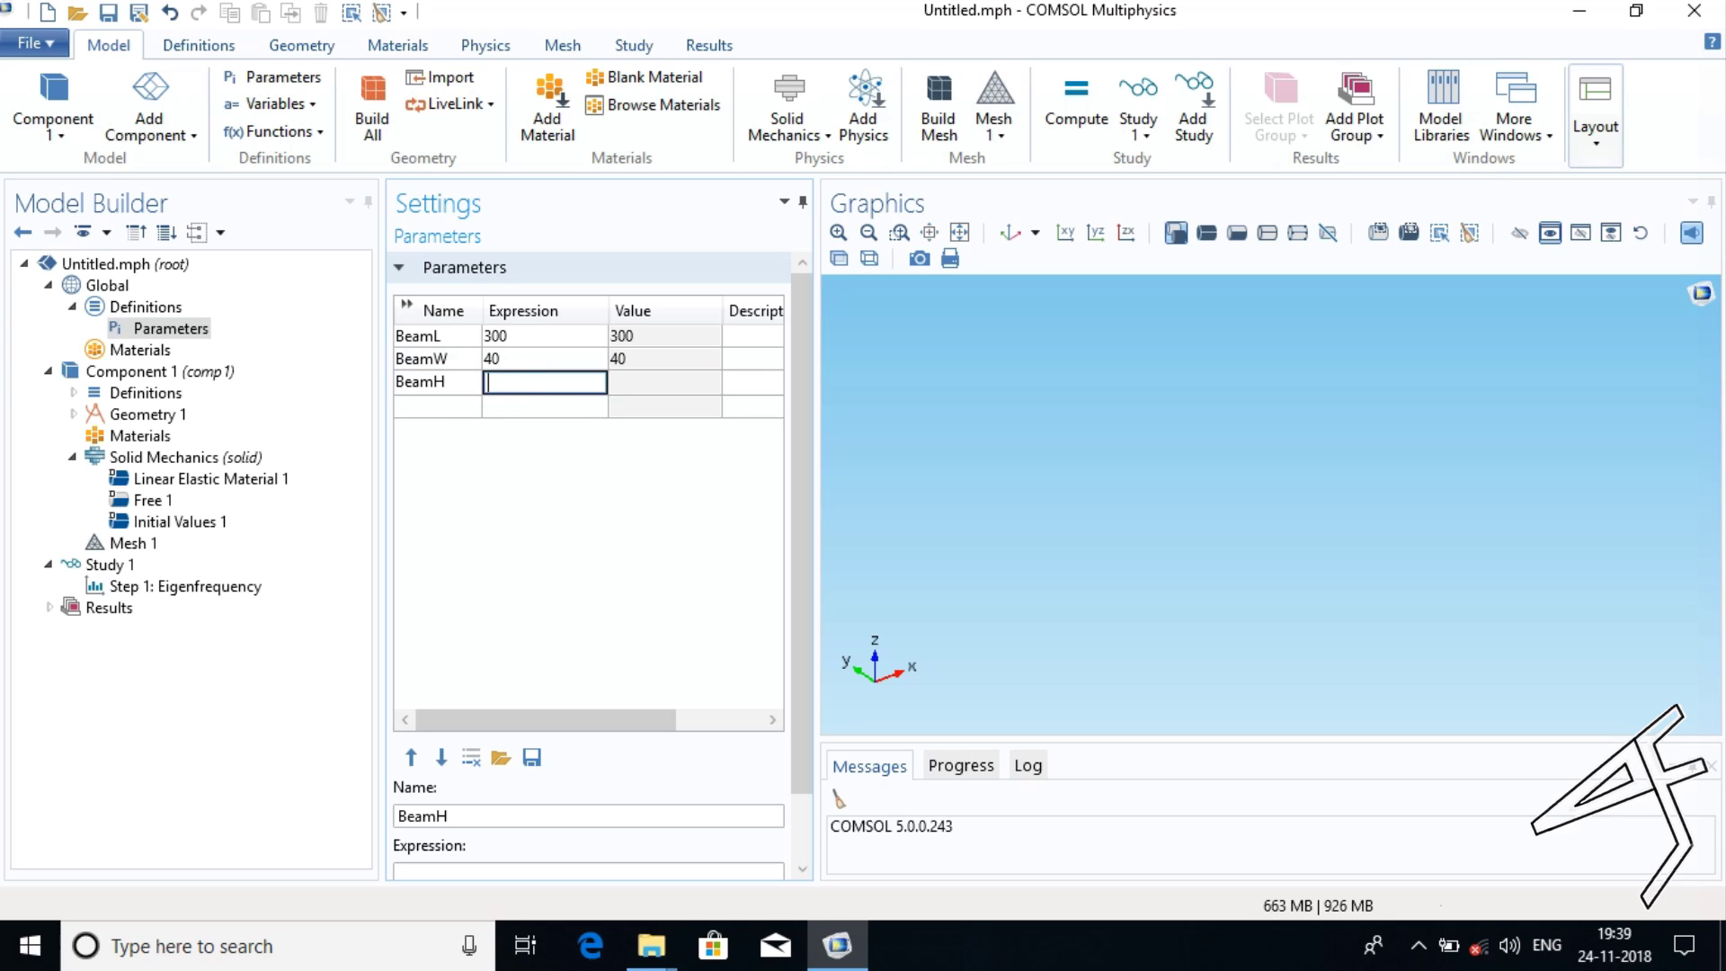
text(8)
click(519, 474)
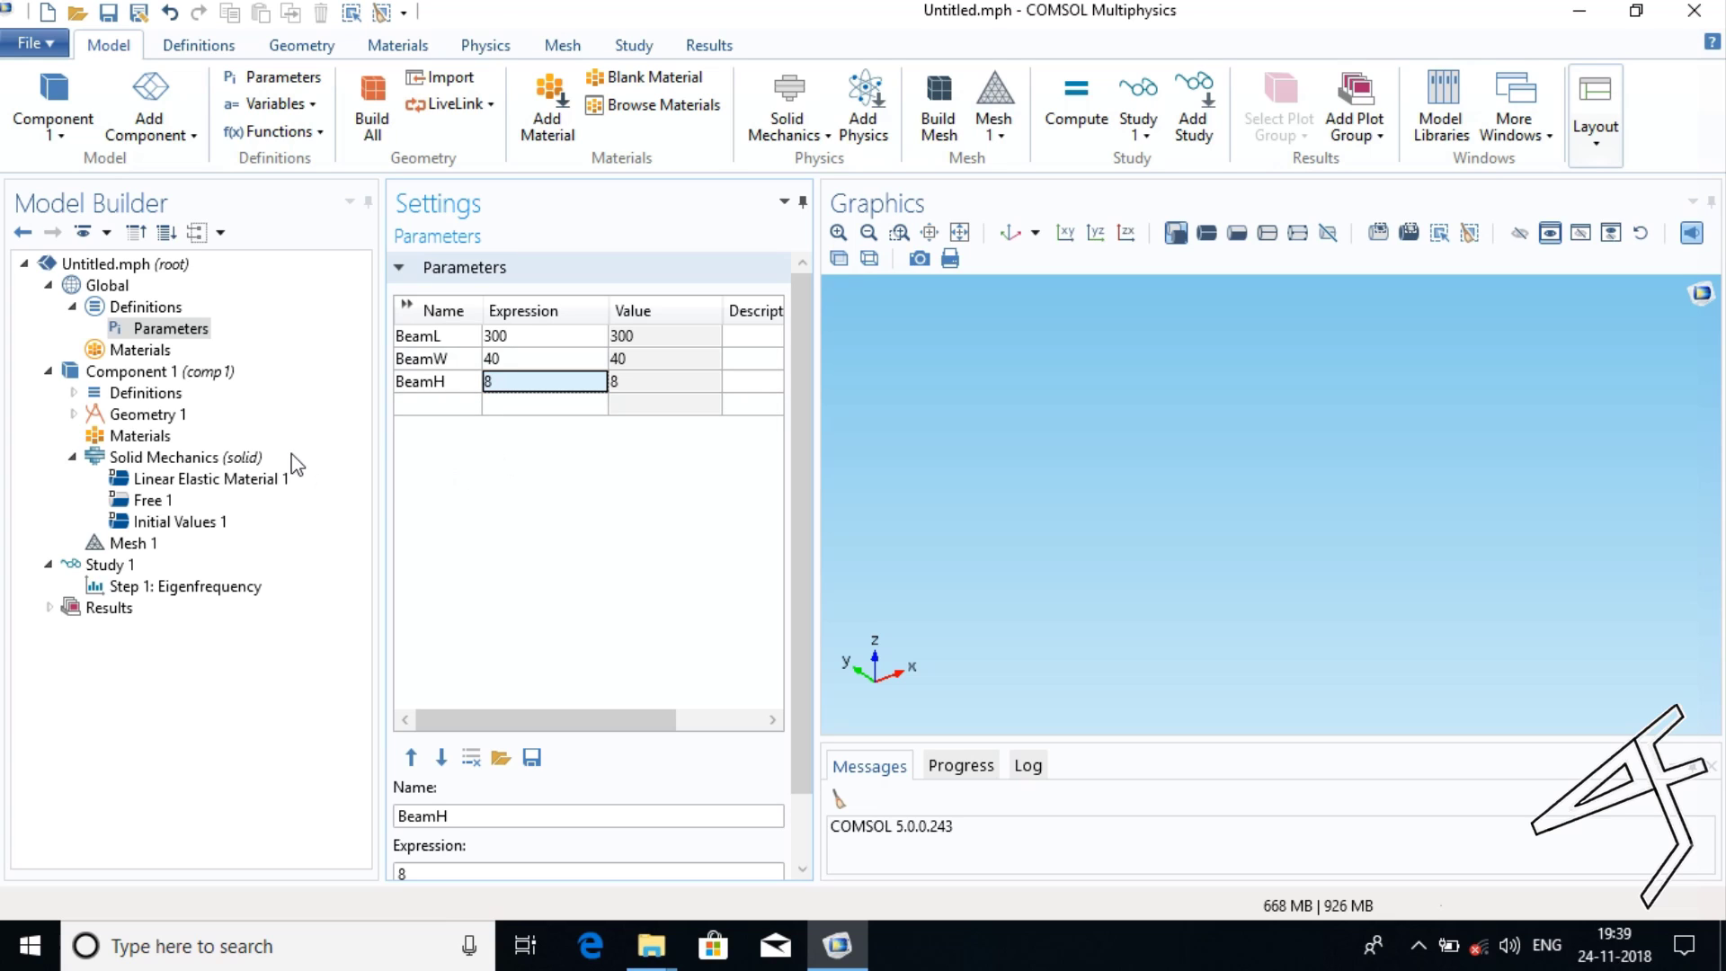
Add Block 1 with width BeamW, depth BeamL, height BeamH, build all objects, and open Add Material
right_click(162, 430)
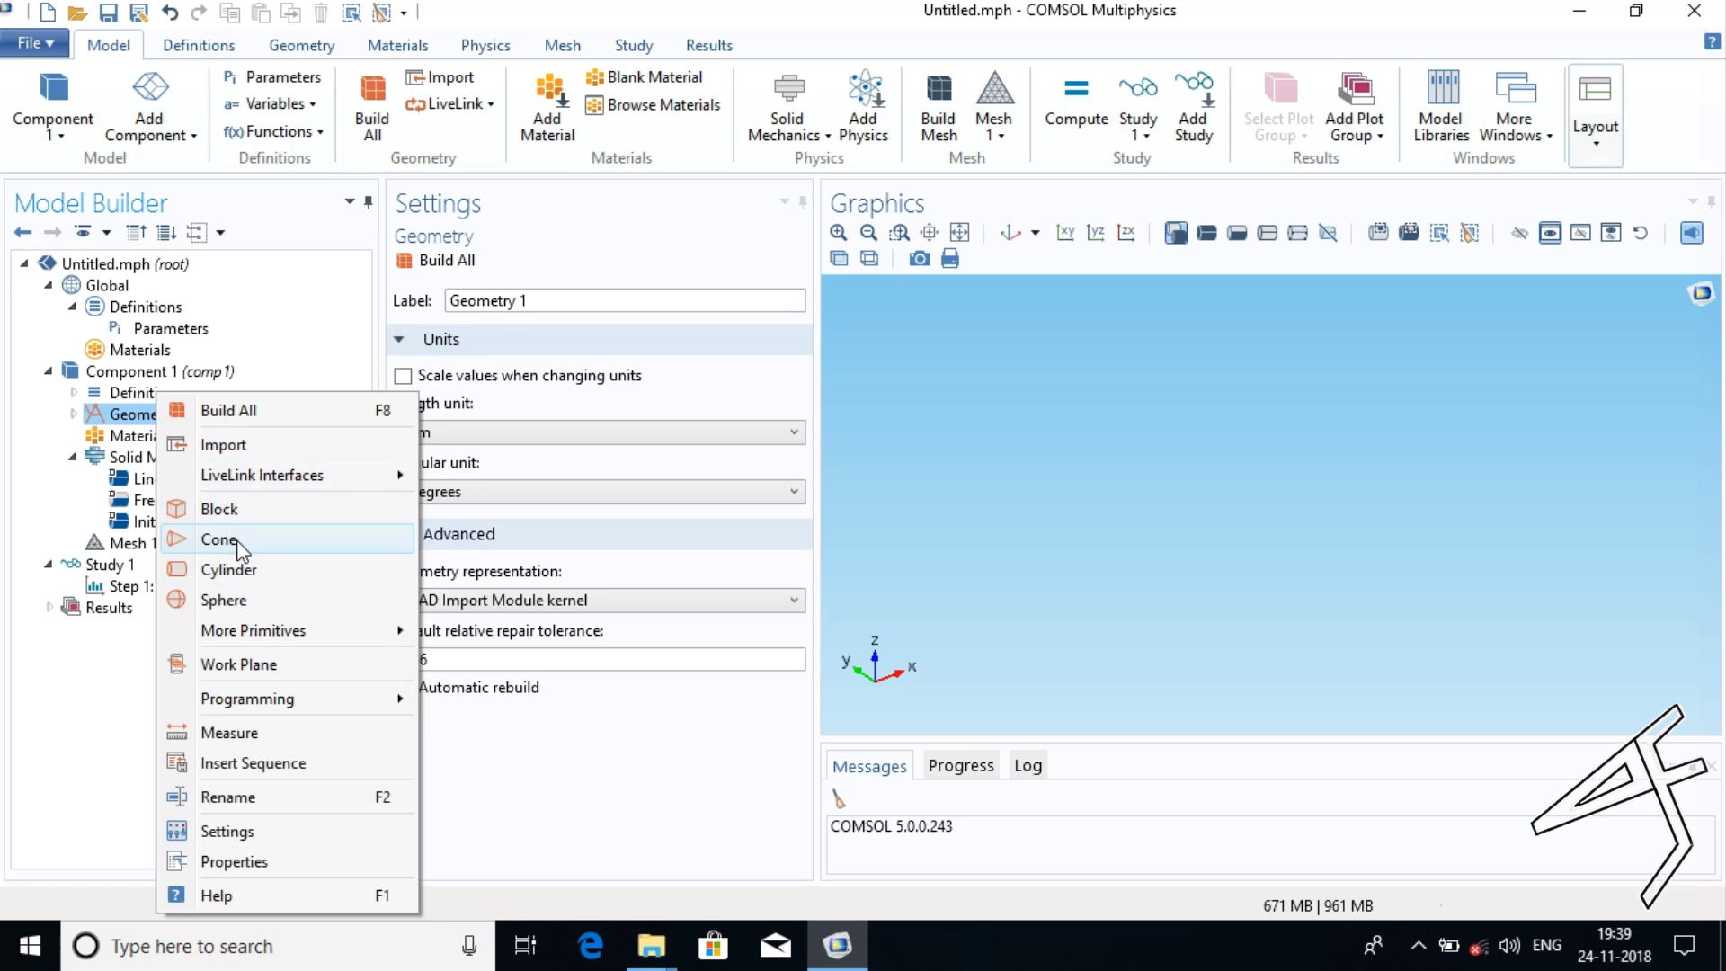
key(Escape)
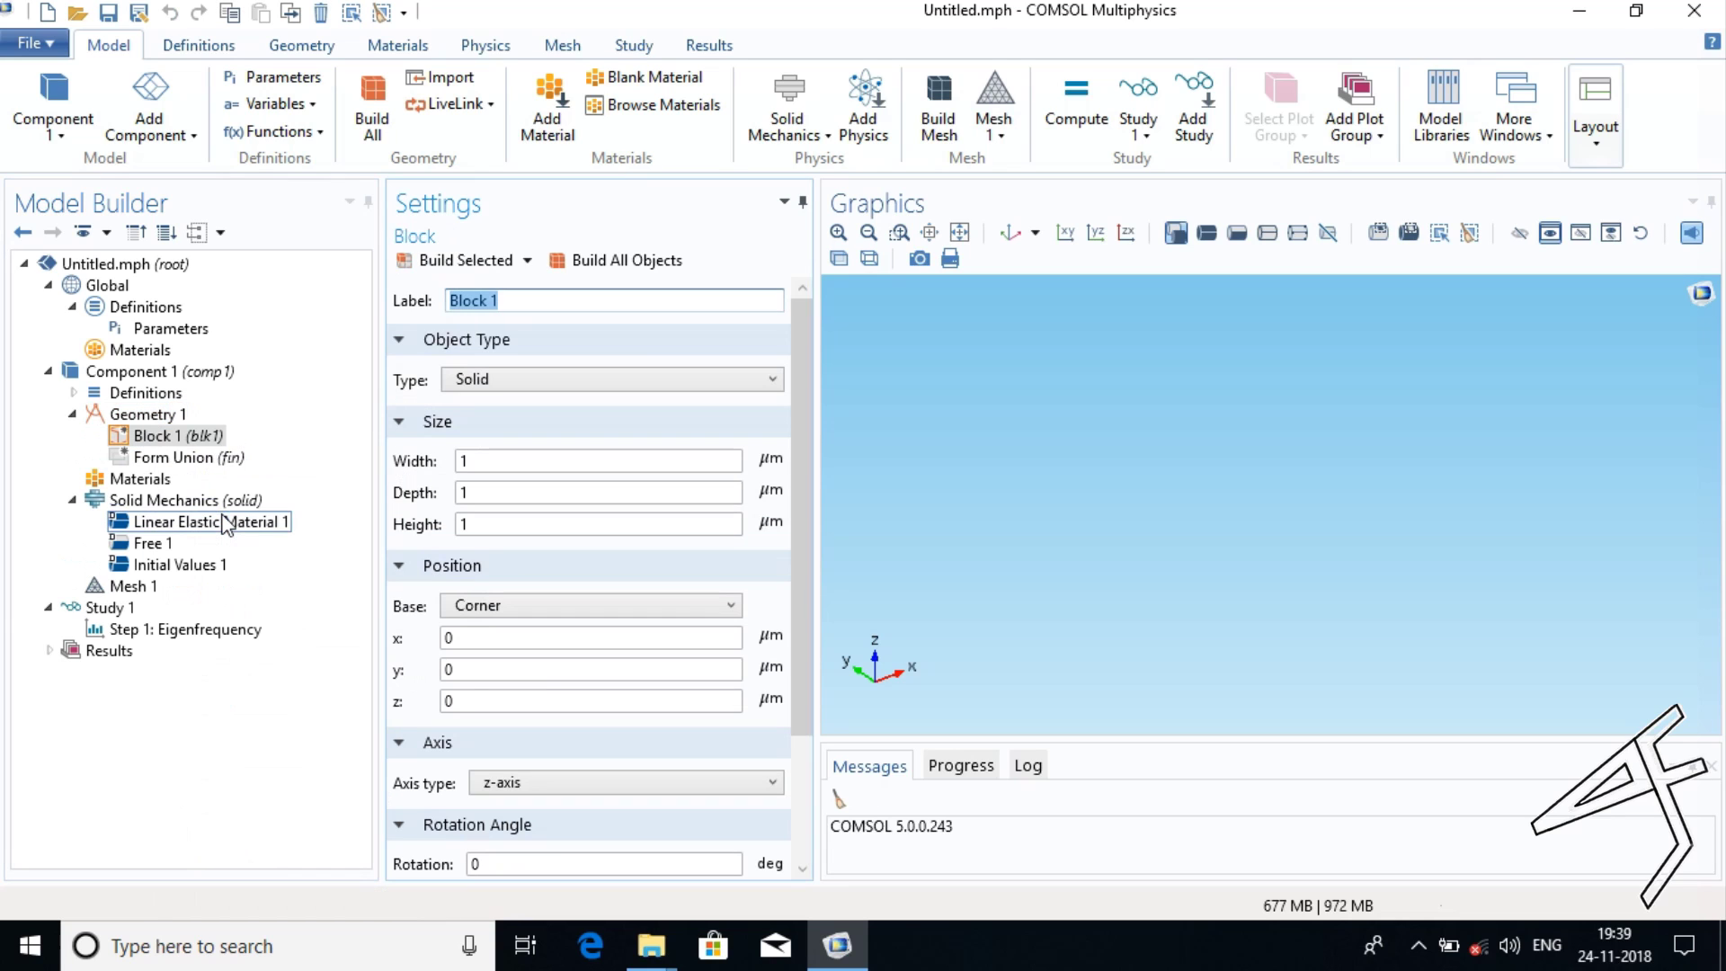
click(467, 461)
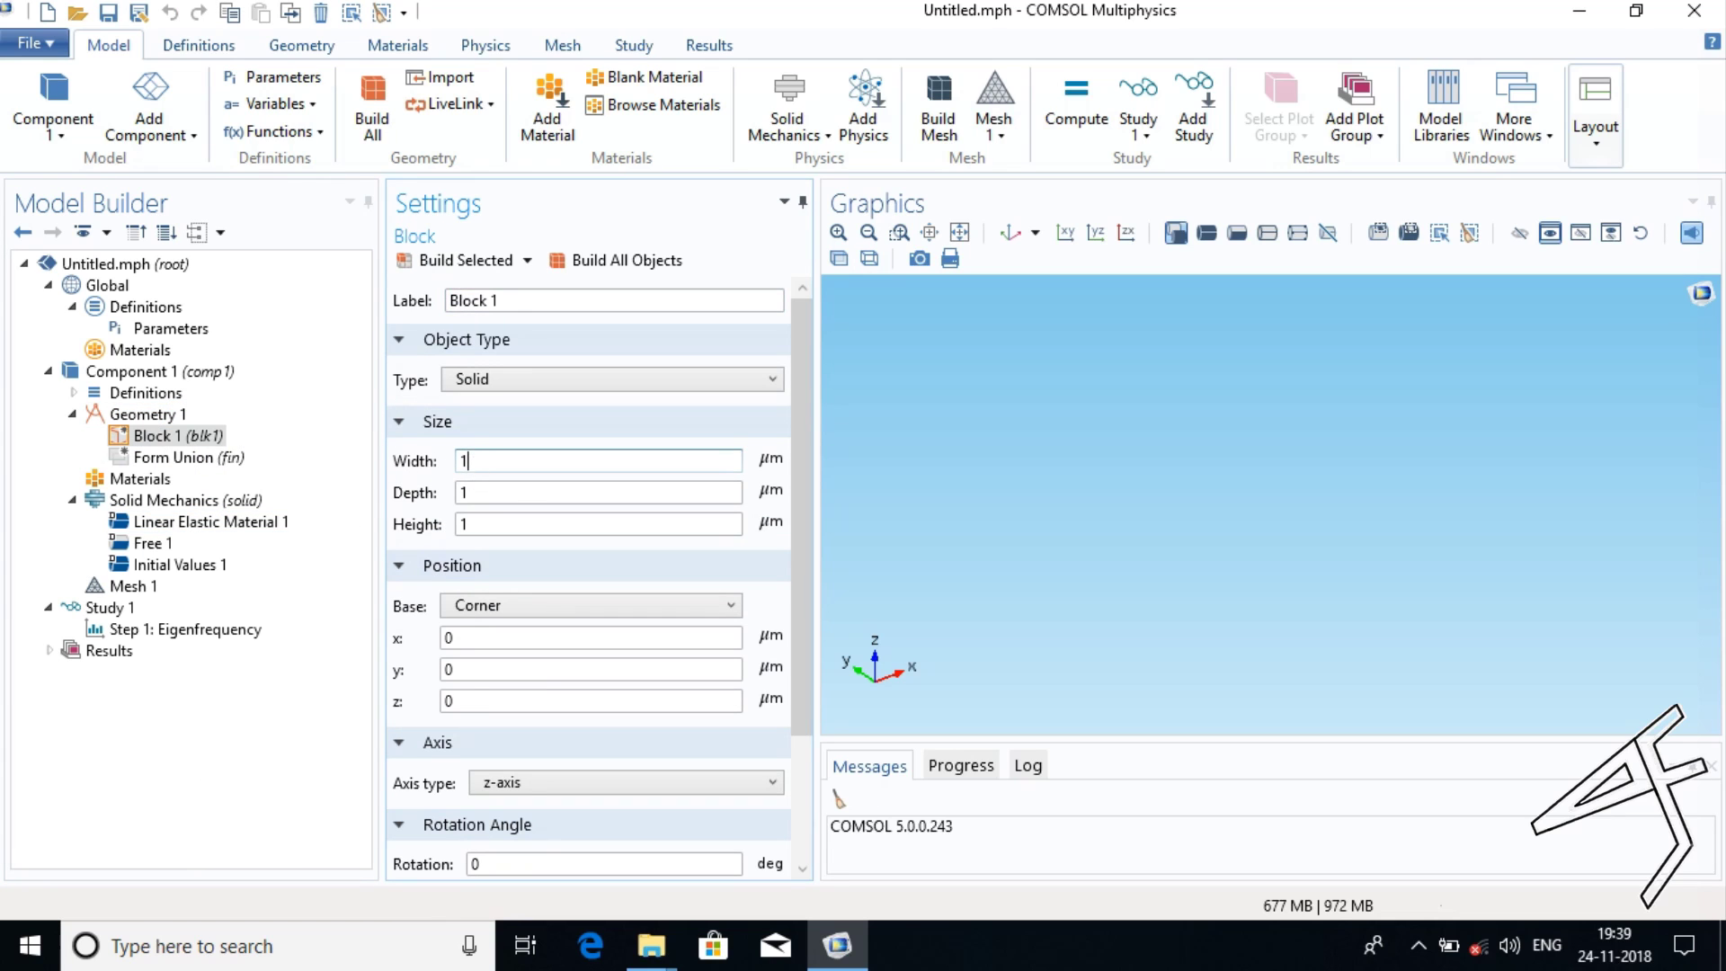
double_click(463, 460)
text(BeamW)
double_click(513, 494)
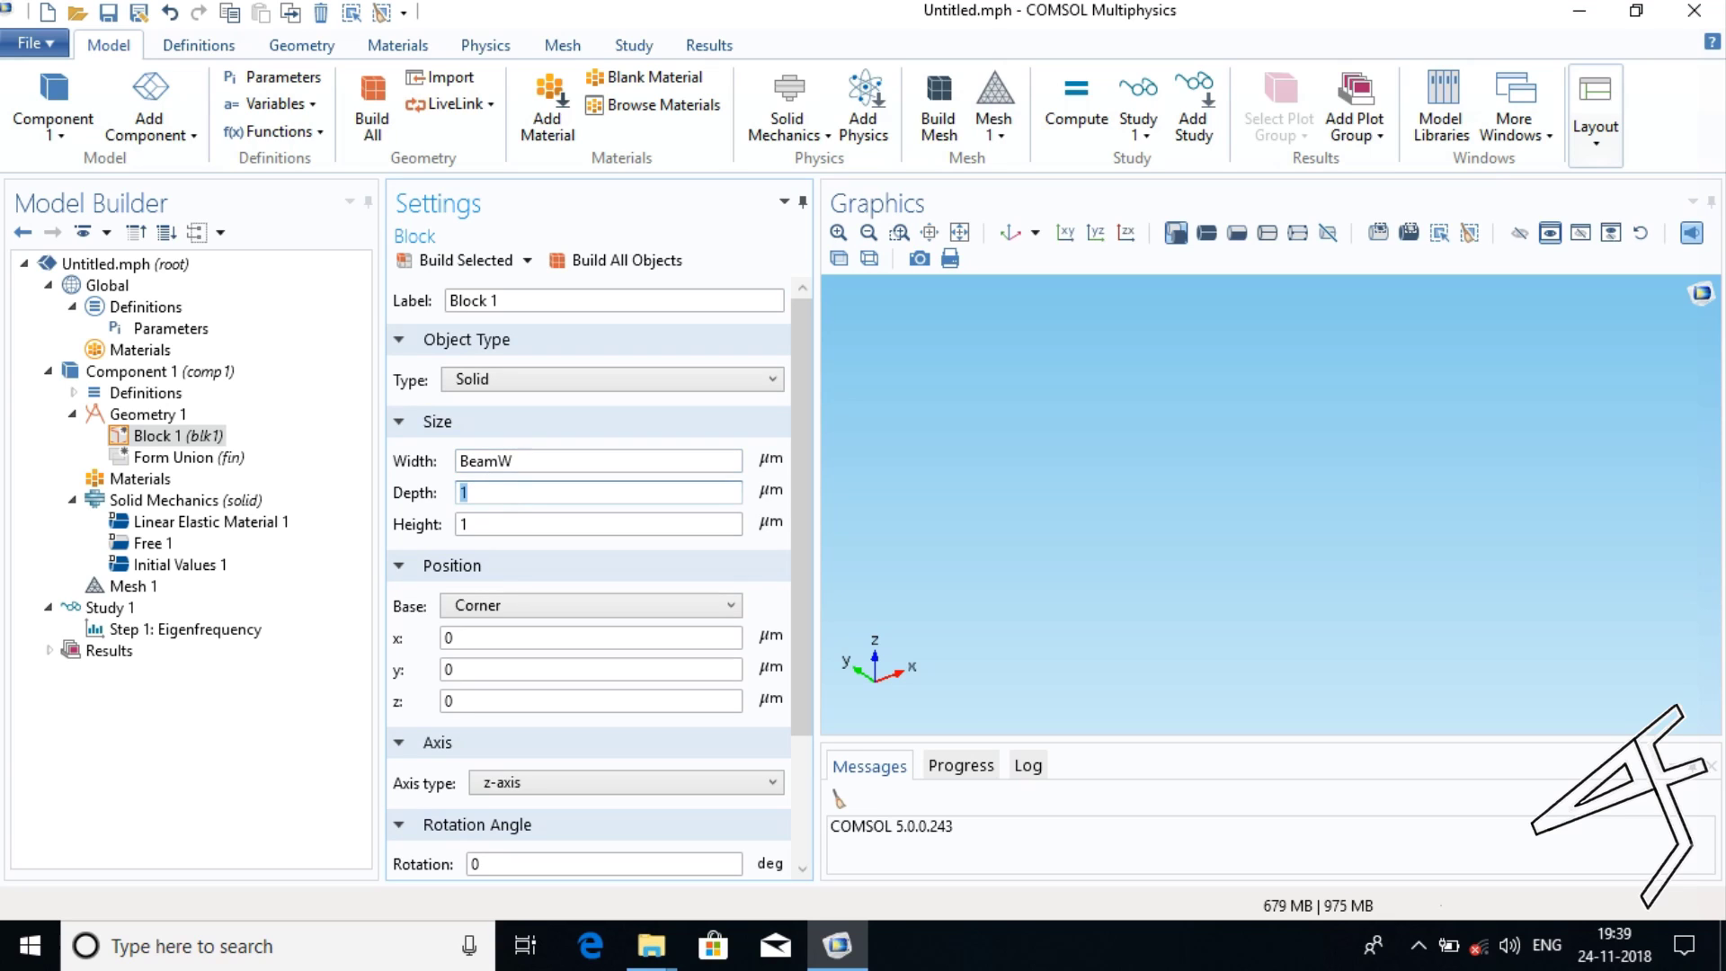
text(BeamL)
double_click(481, 531)
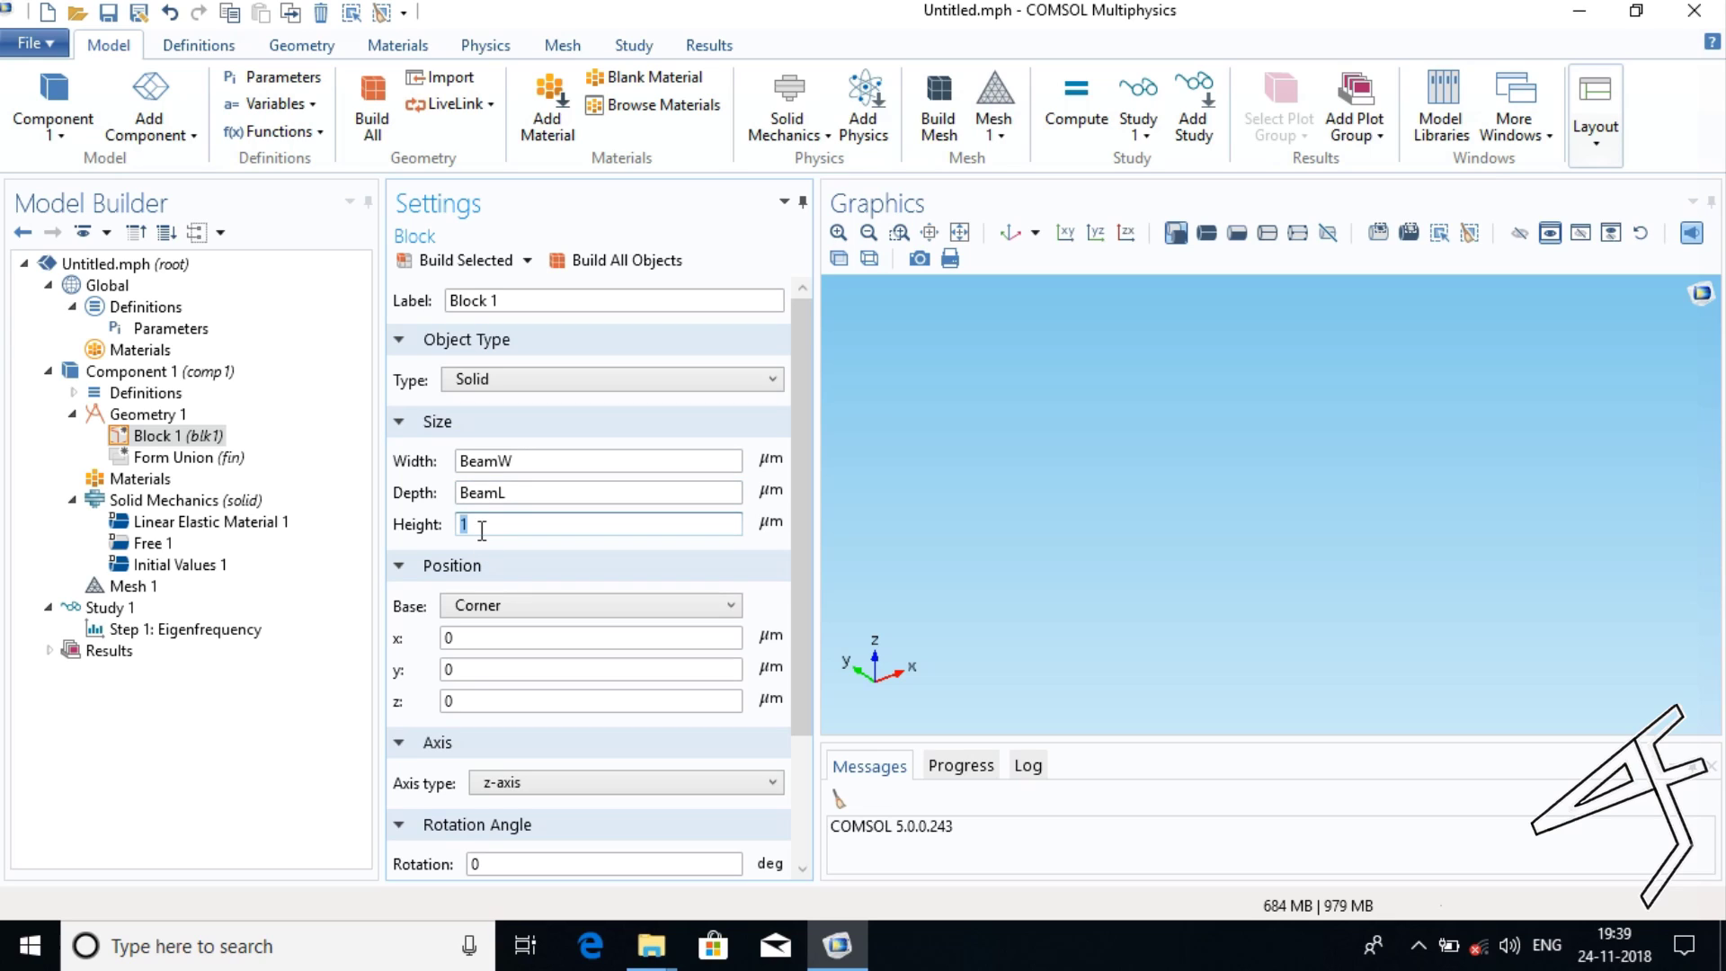
text(BeamH)
click(591, 261)
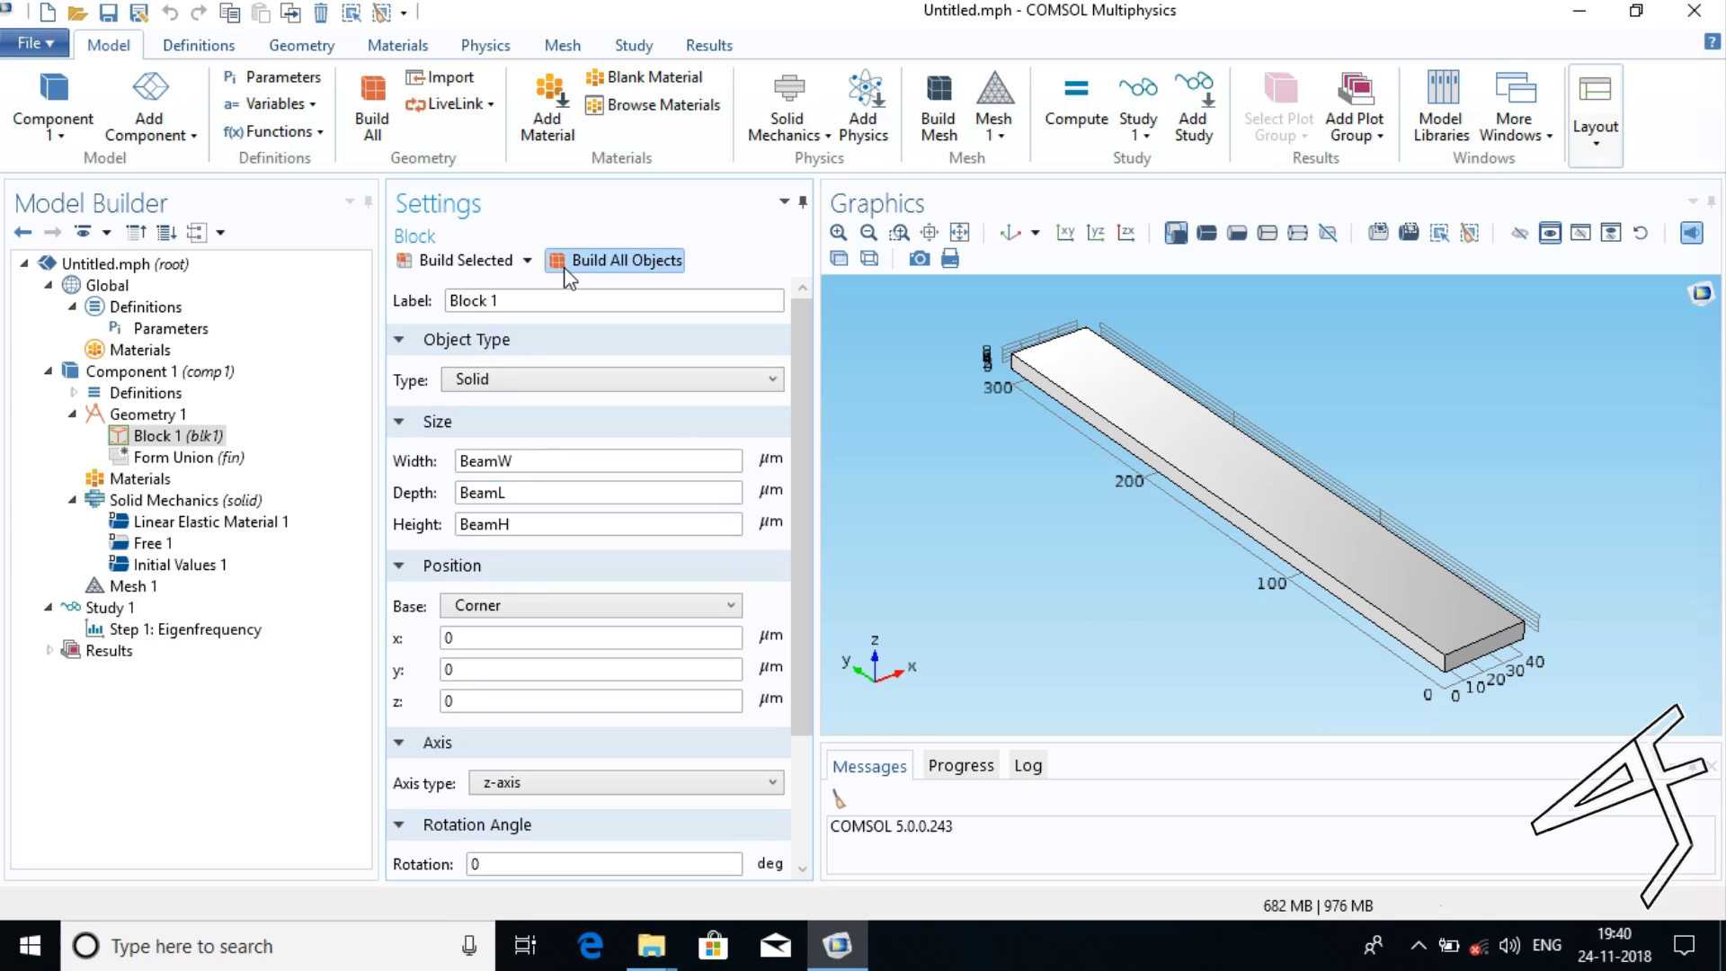
click(545, 115)
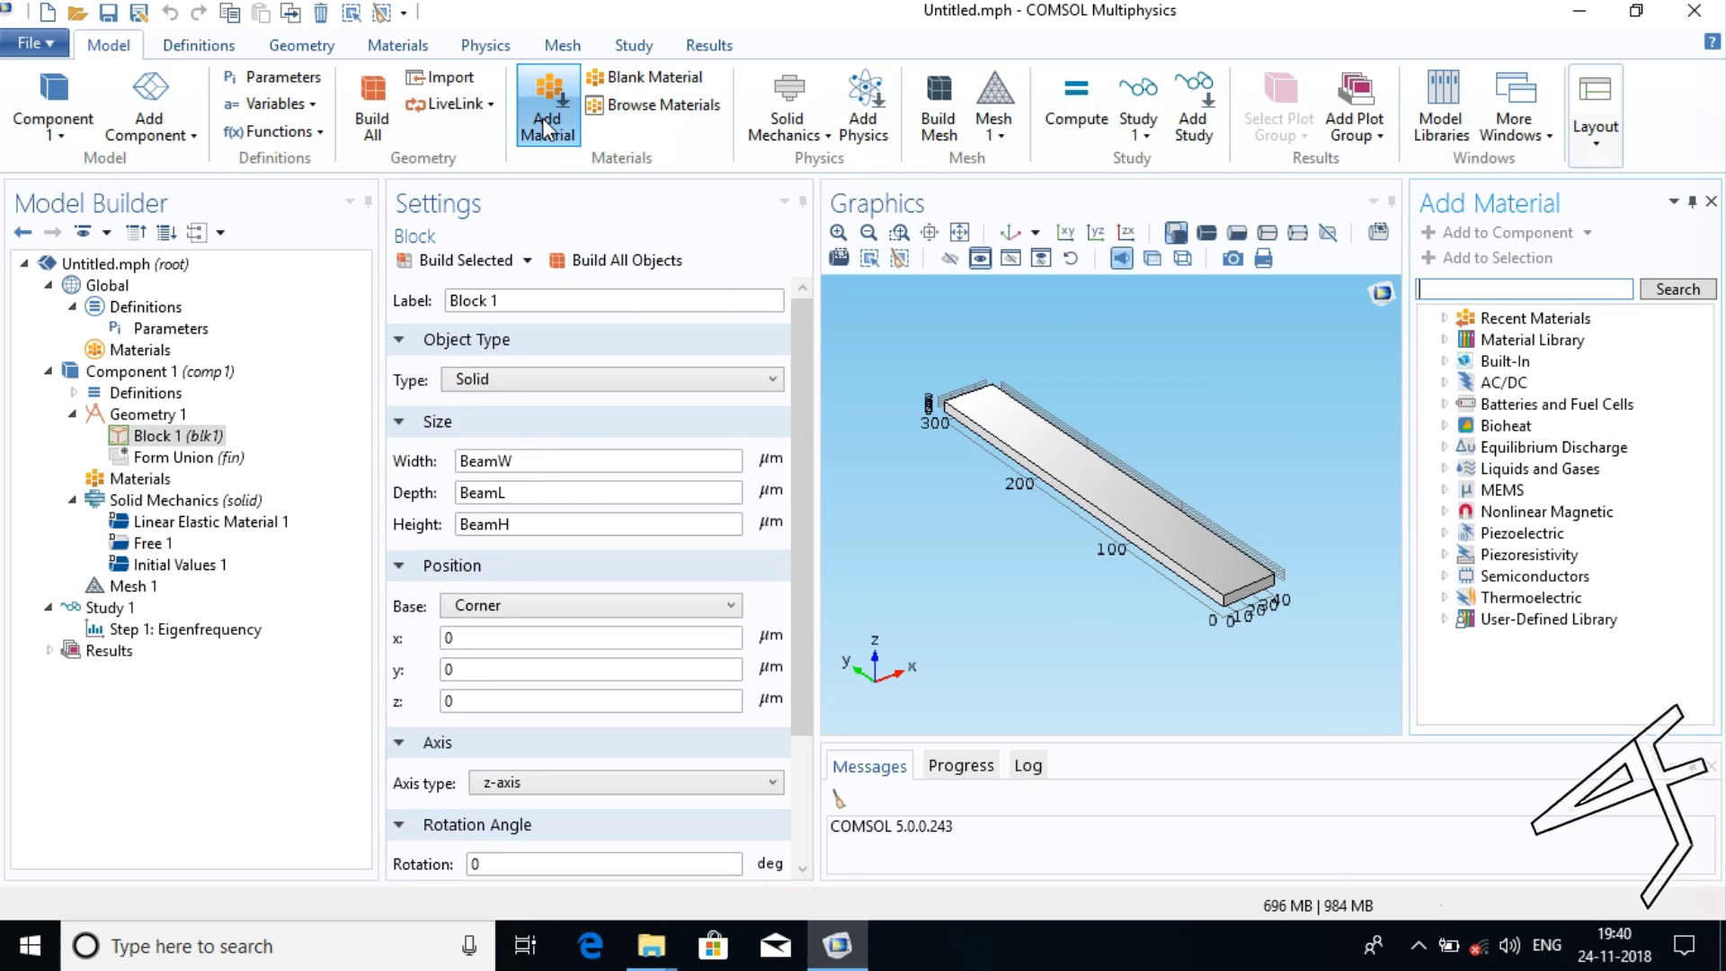
Add built-in Silicon to the beam domain and close the Add Material window
click(1444, 362)
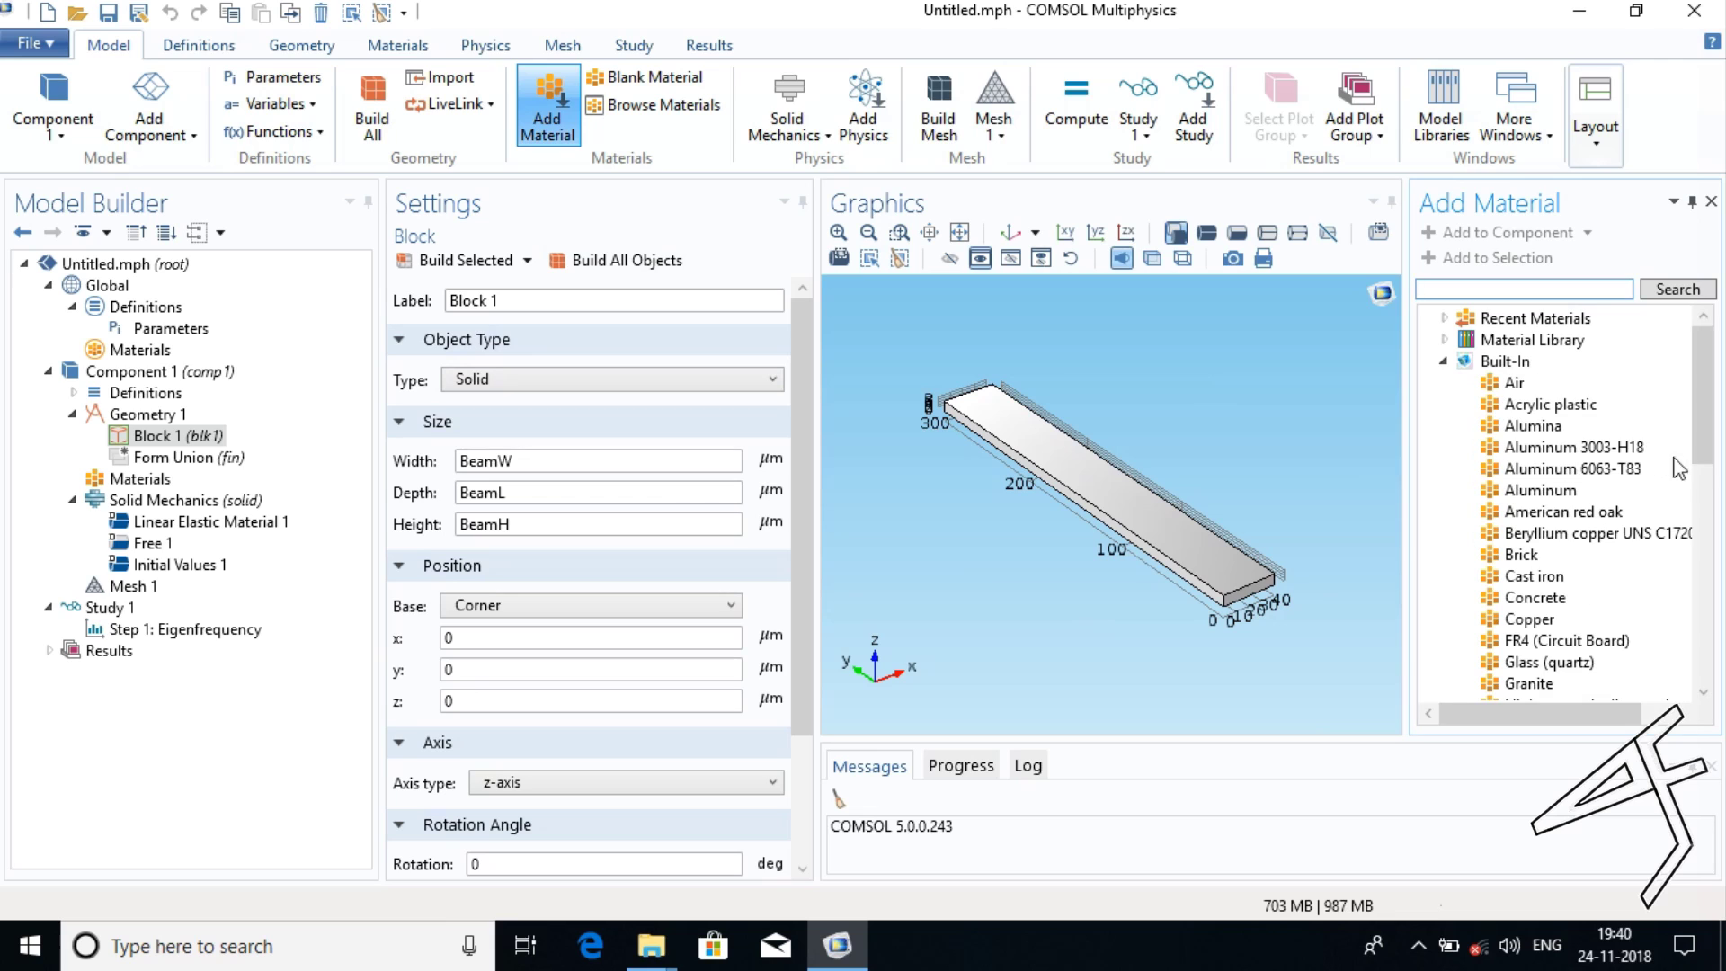
drag(1707, 436, 1708, 579)
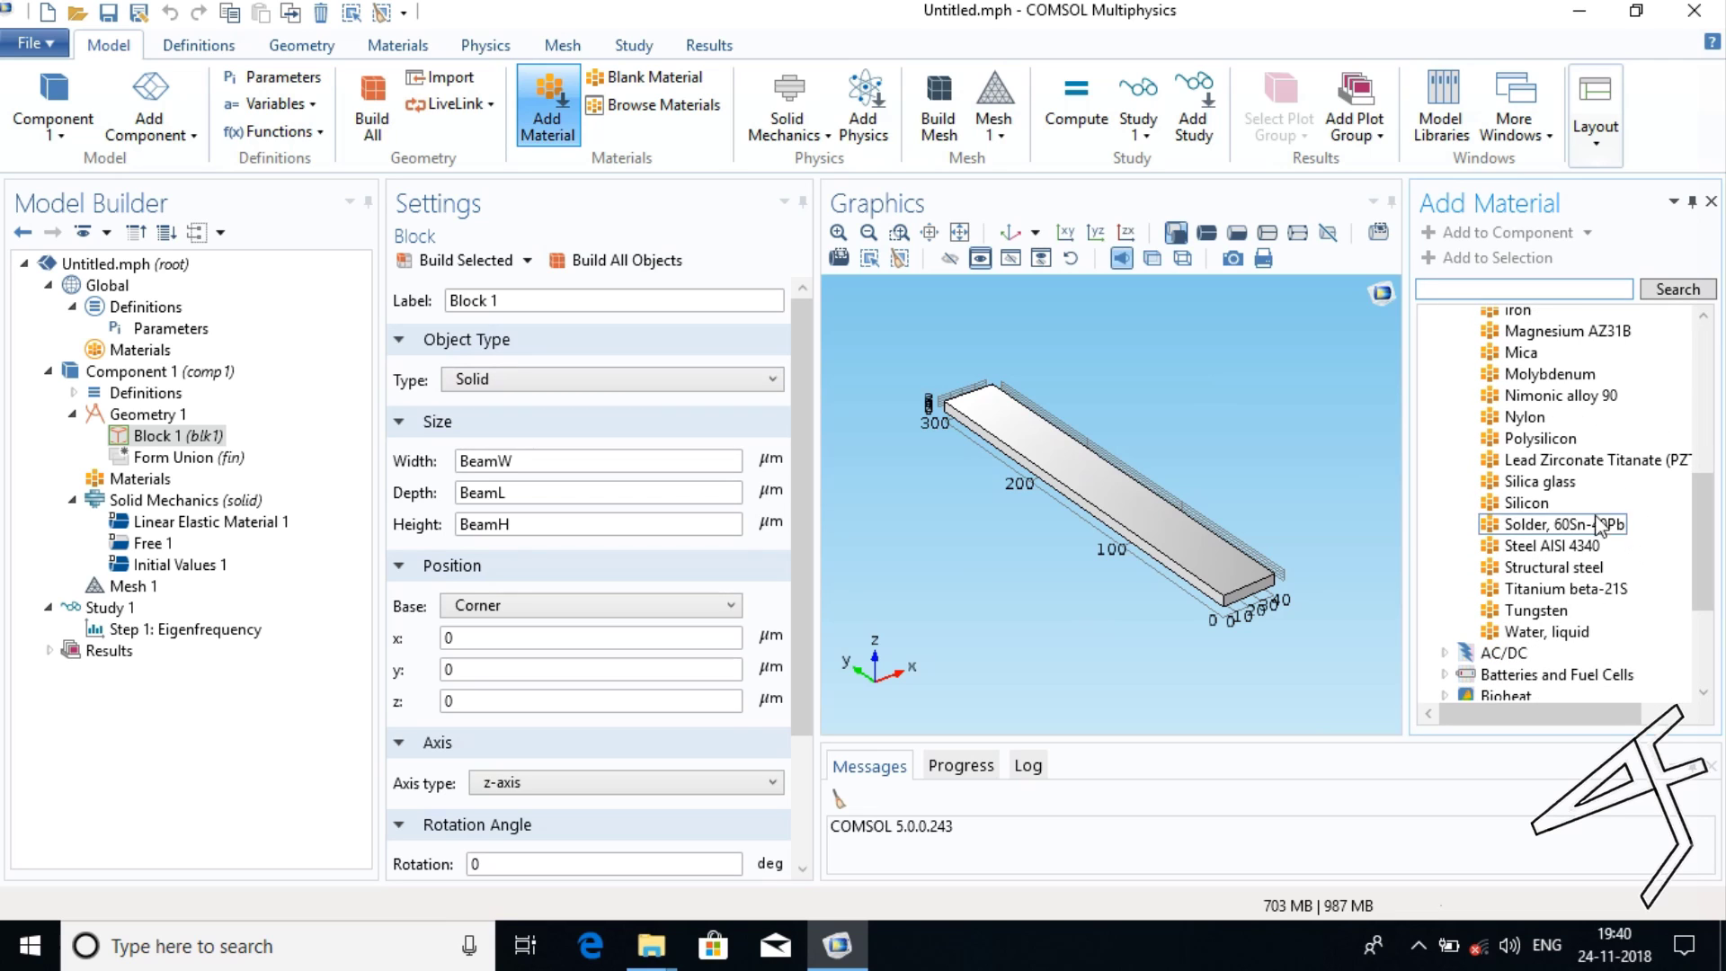
click(1525, 503)
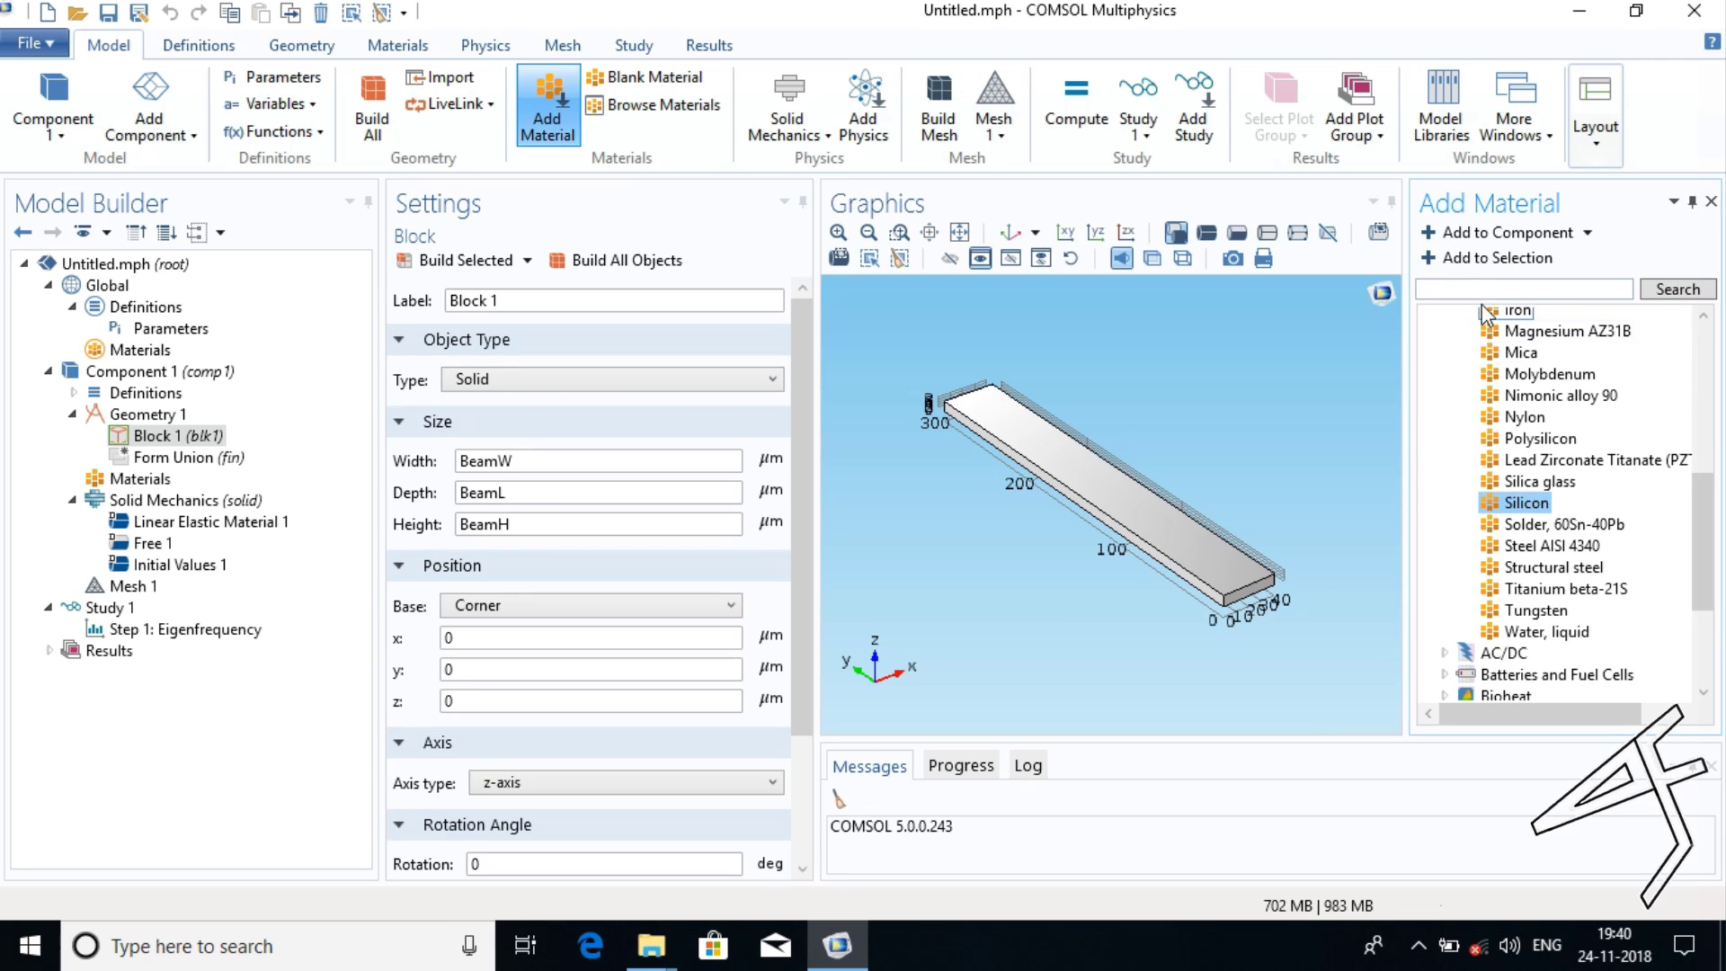
click(1467, 259)
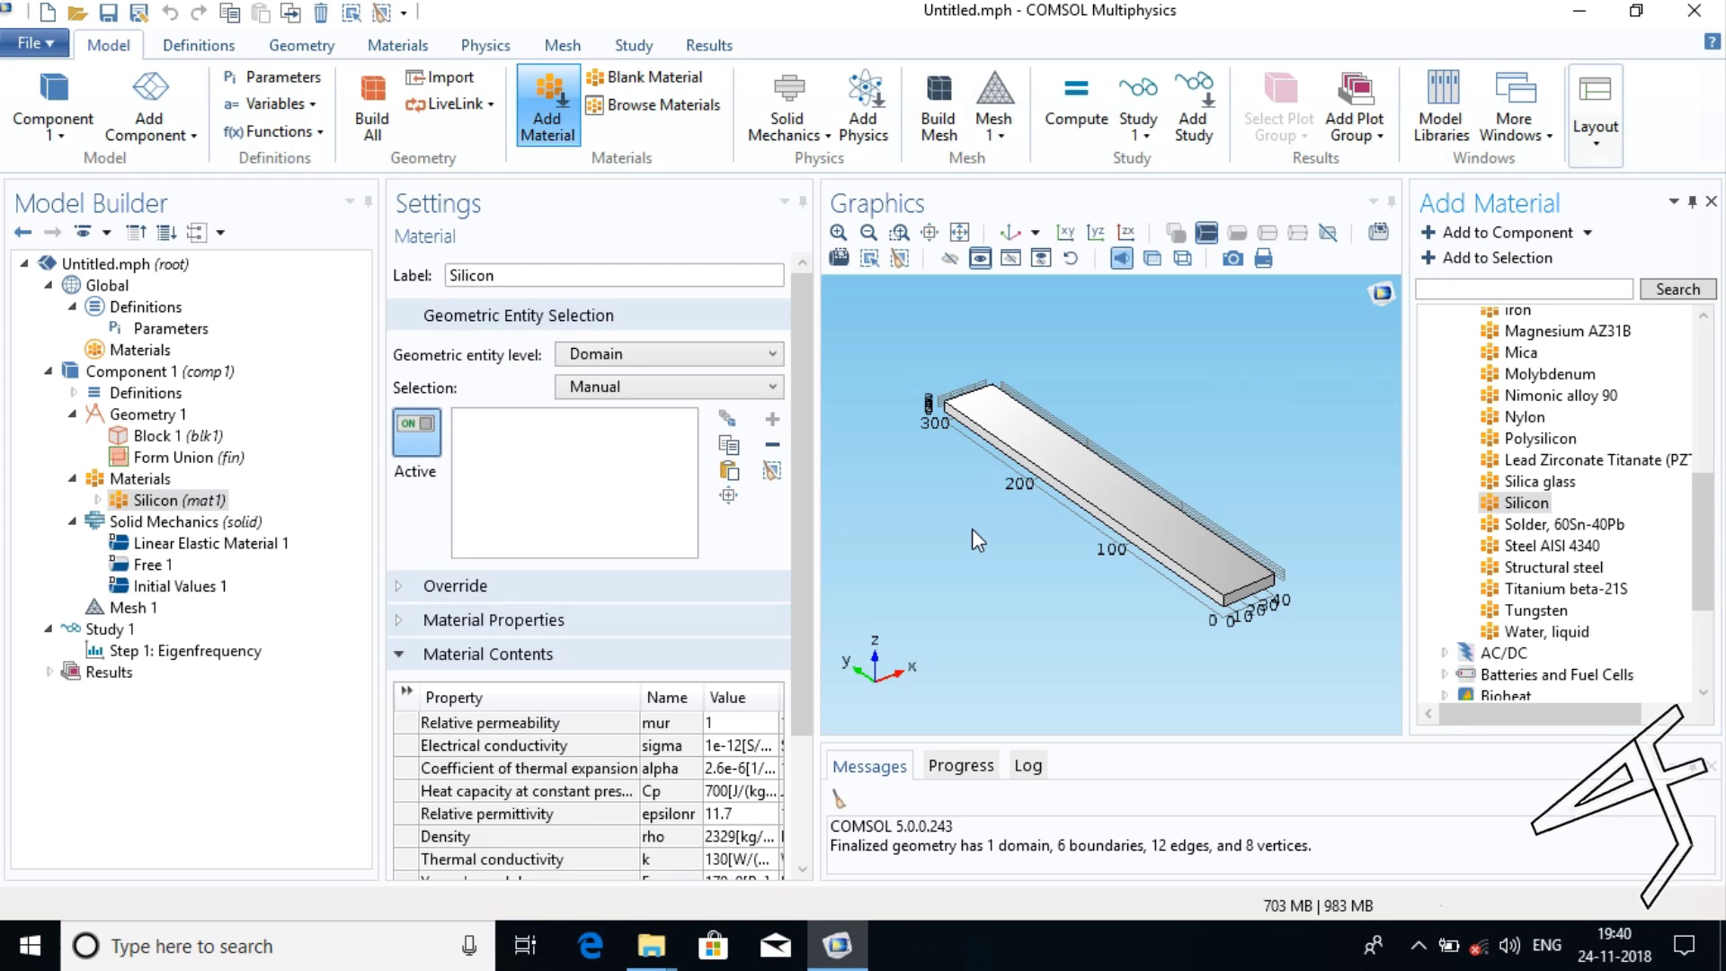
click(1044, 456)
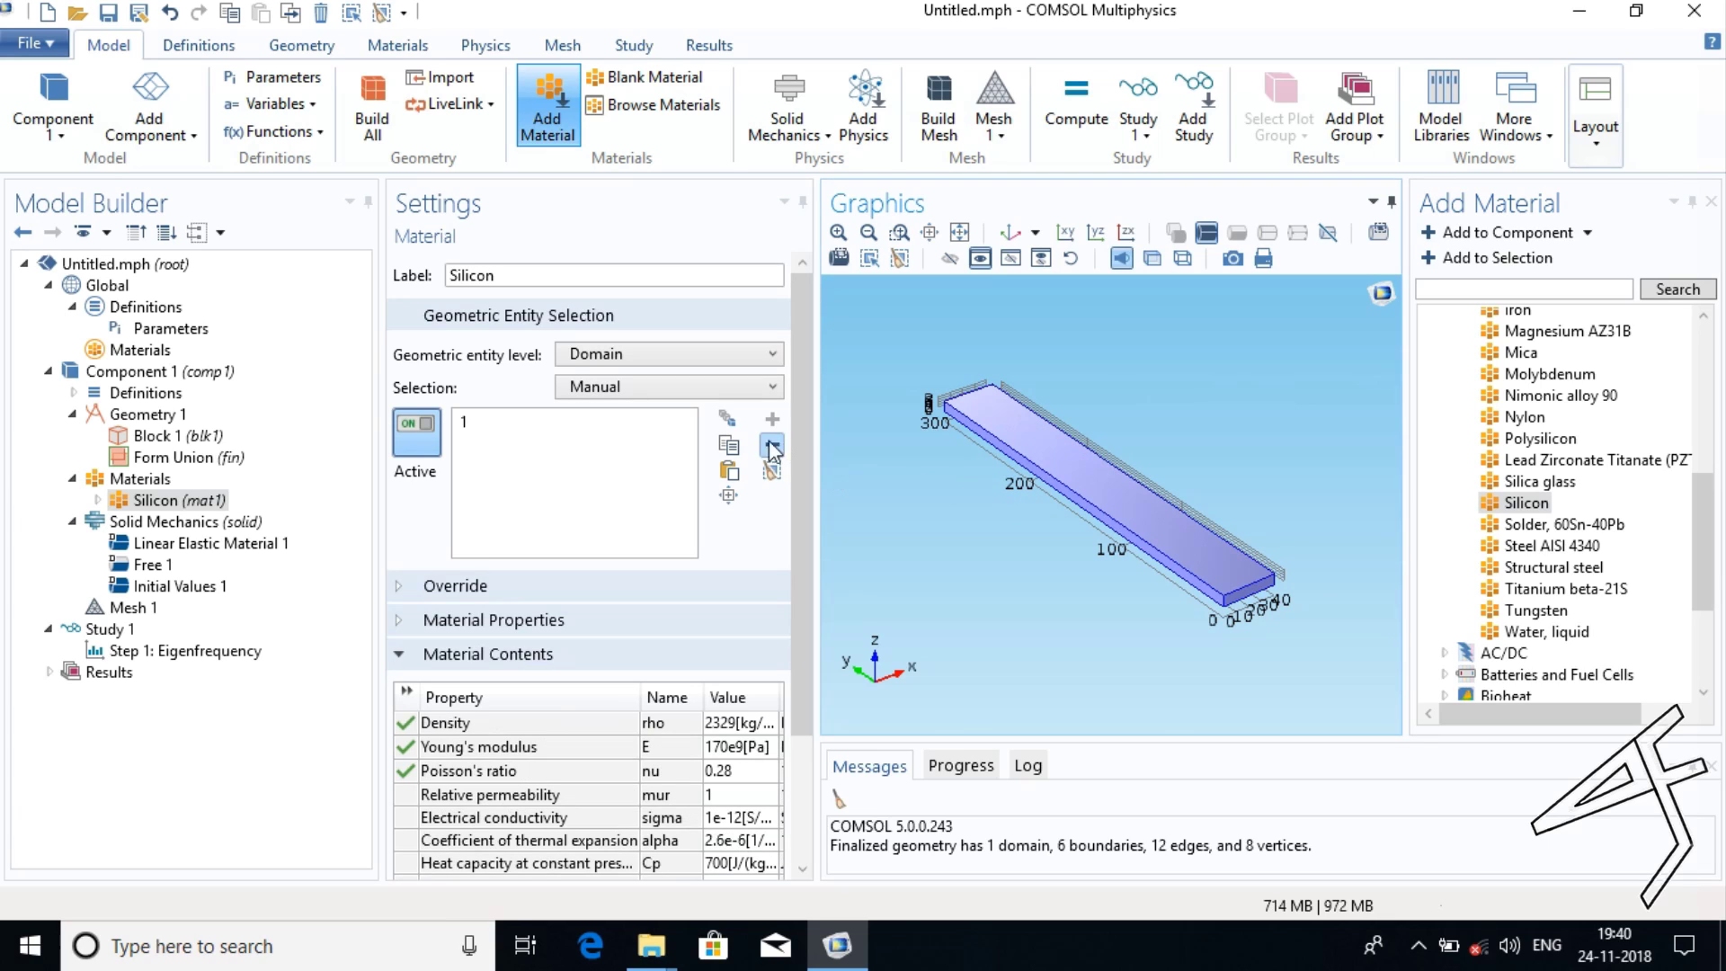
click(560, 105)
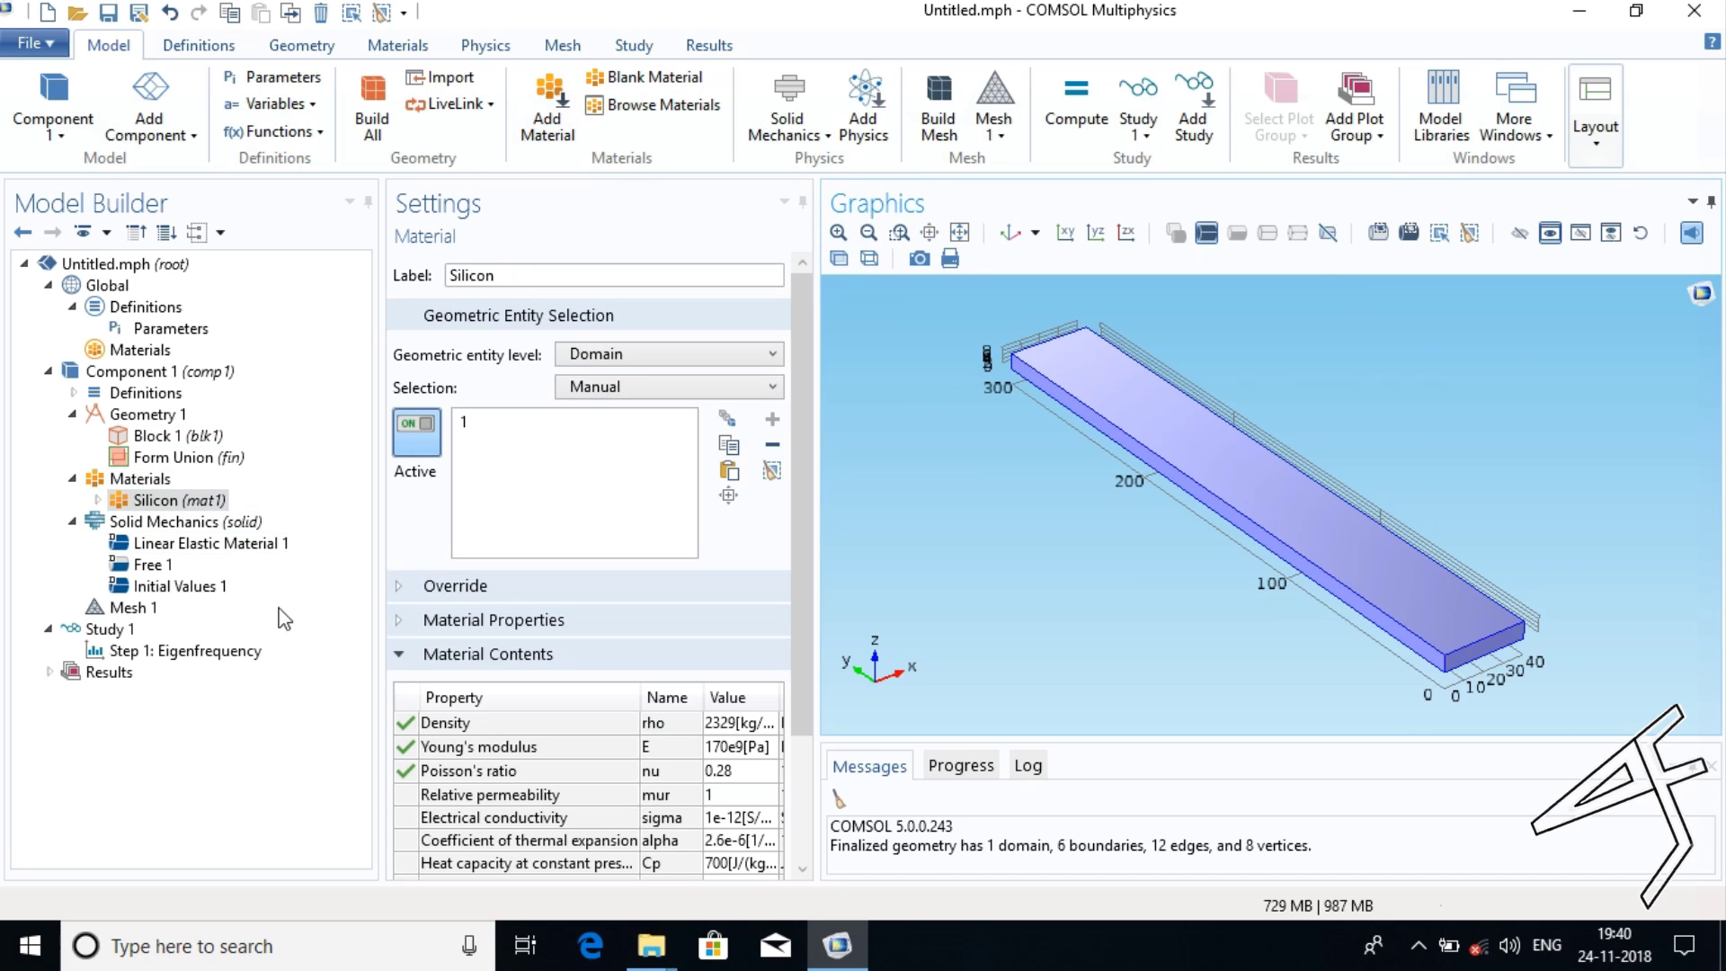
click(159, 530)
Add Fixed Constraint 1 on the beam's end face, boundary 2
right_click(158, 530)
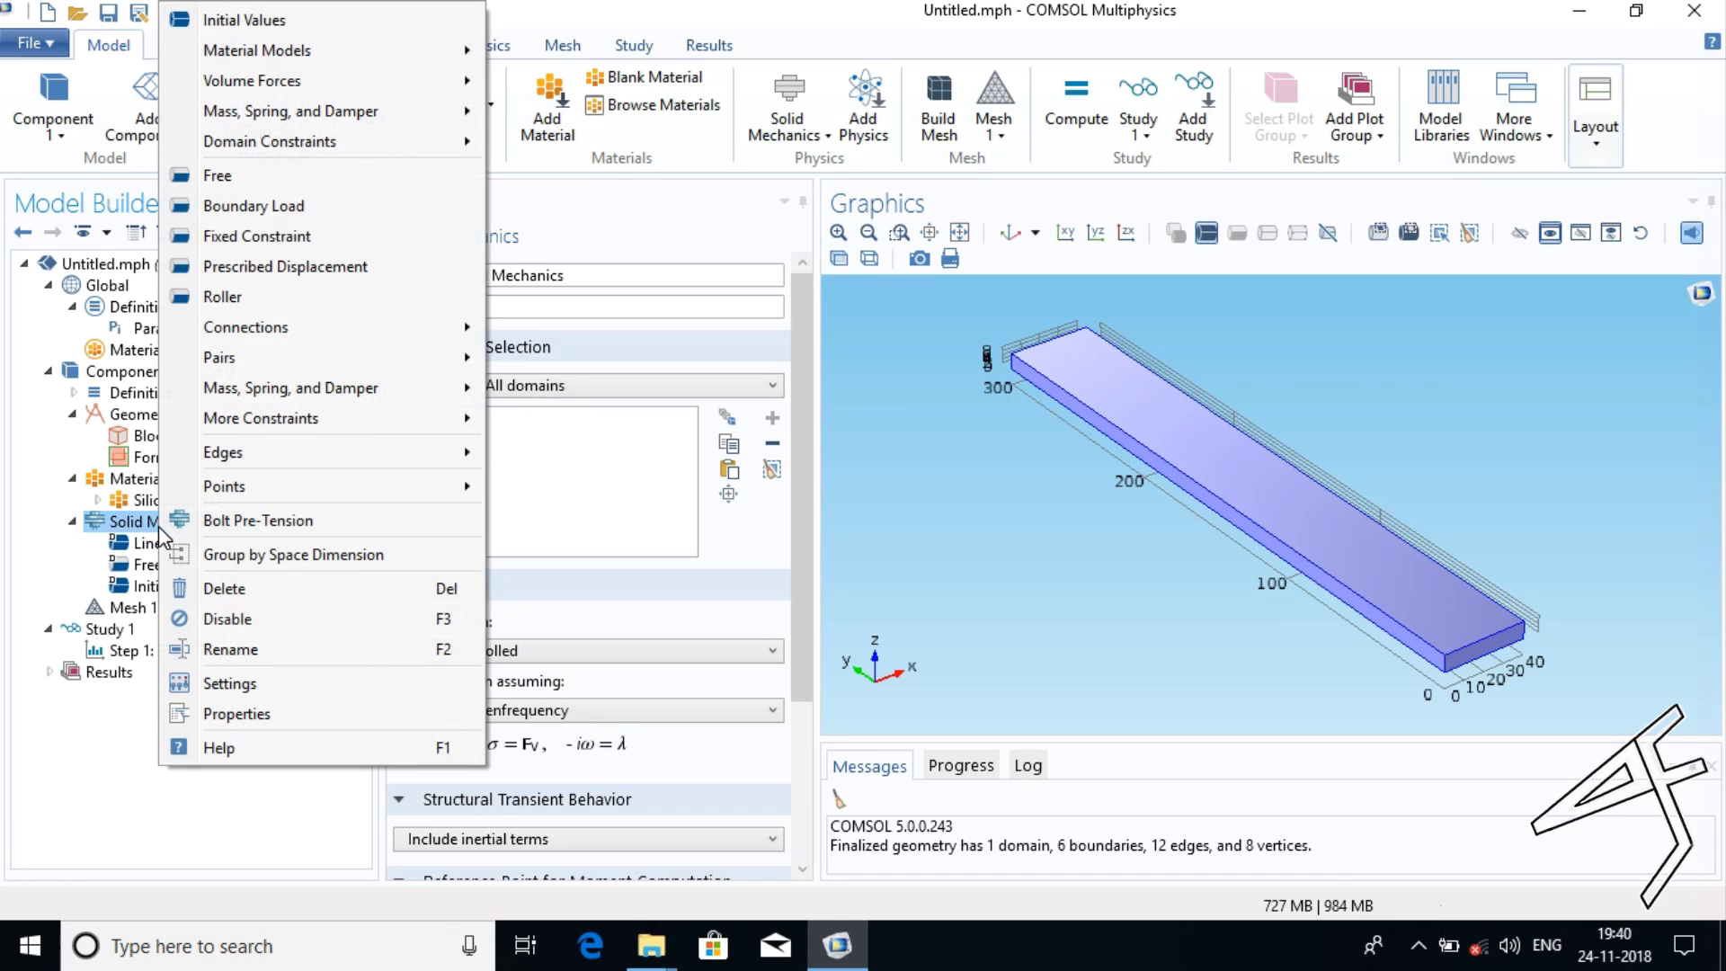
click(231, 237)
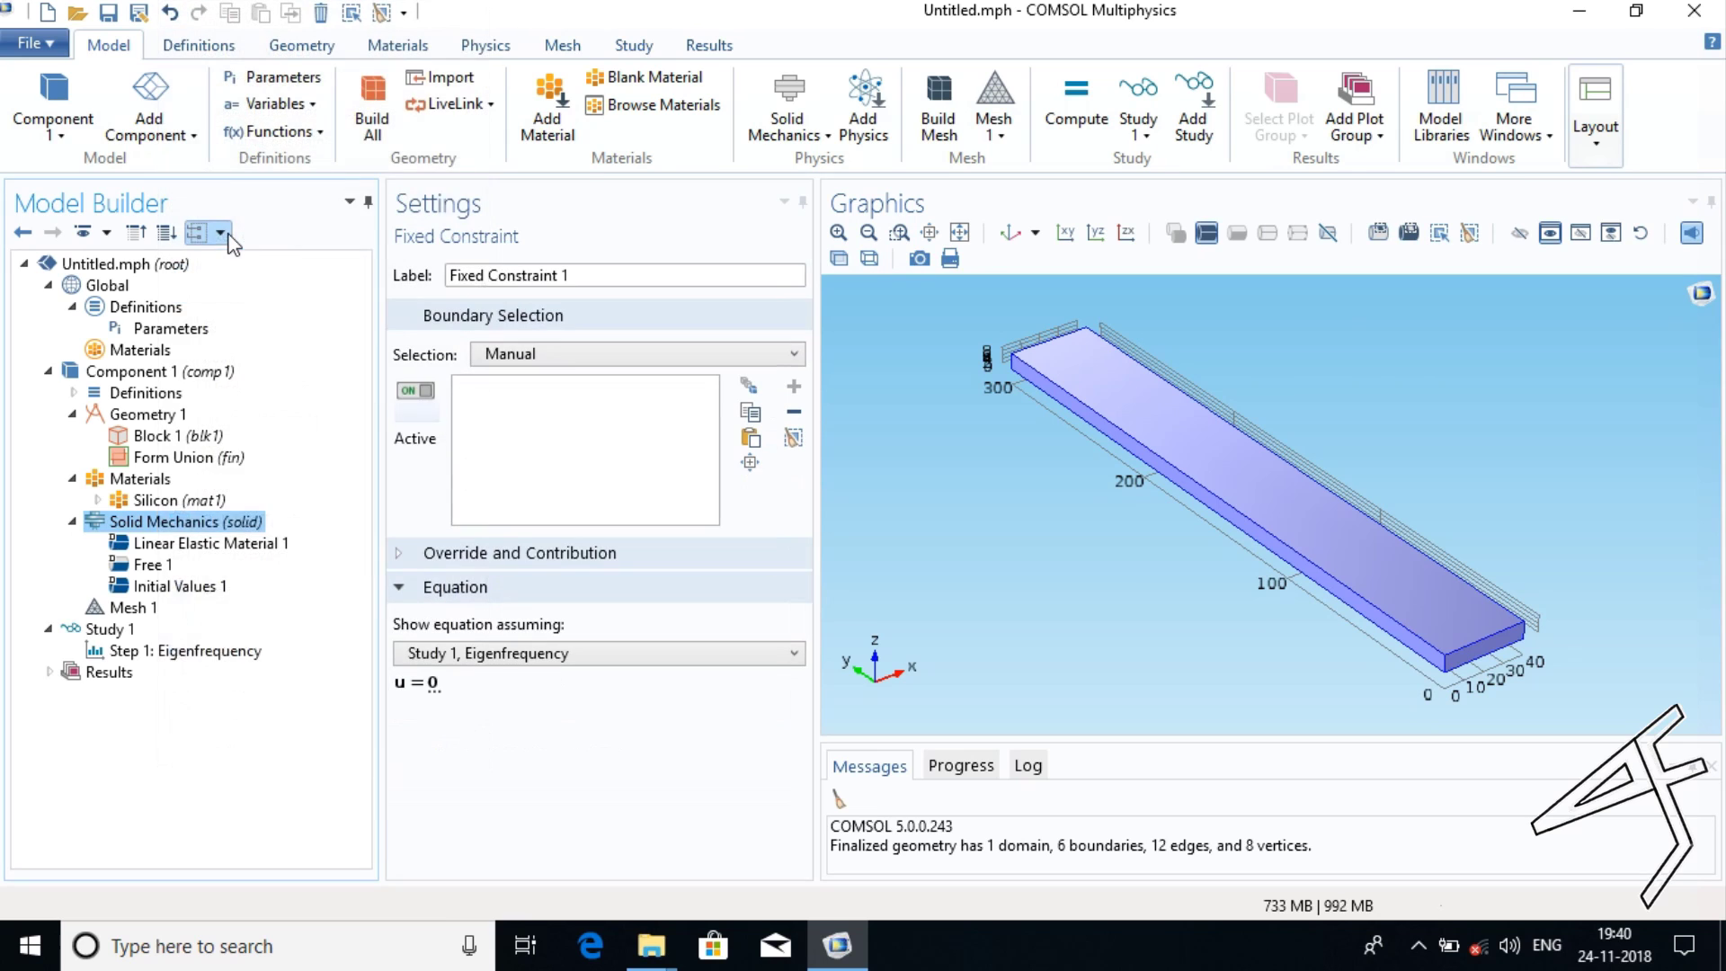
click(1466, 651)
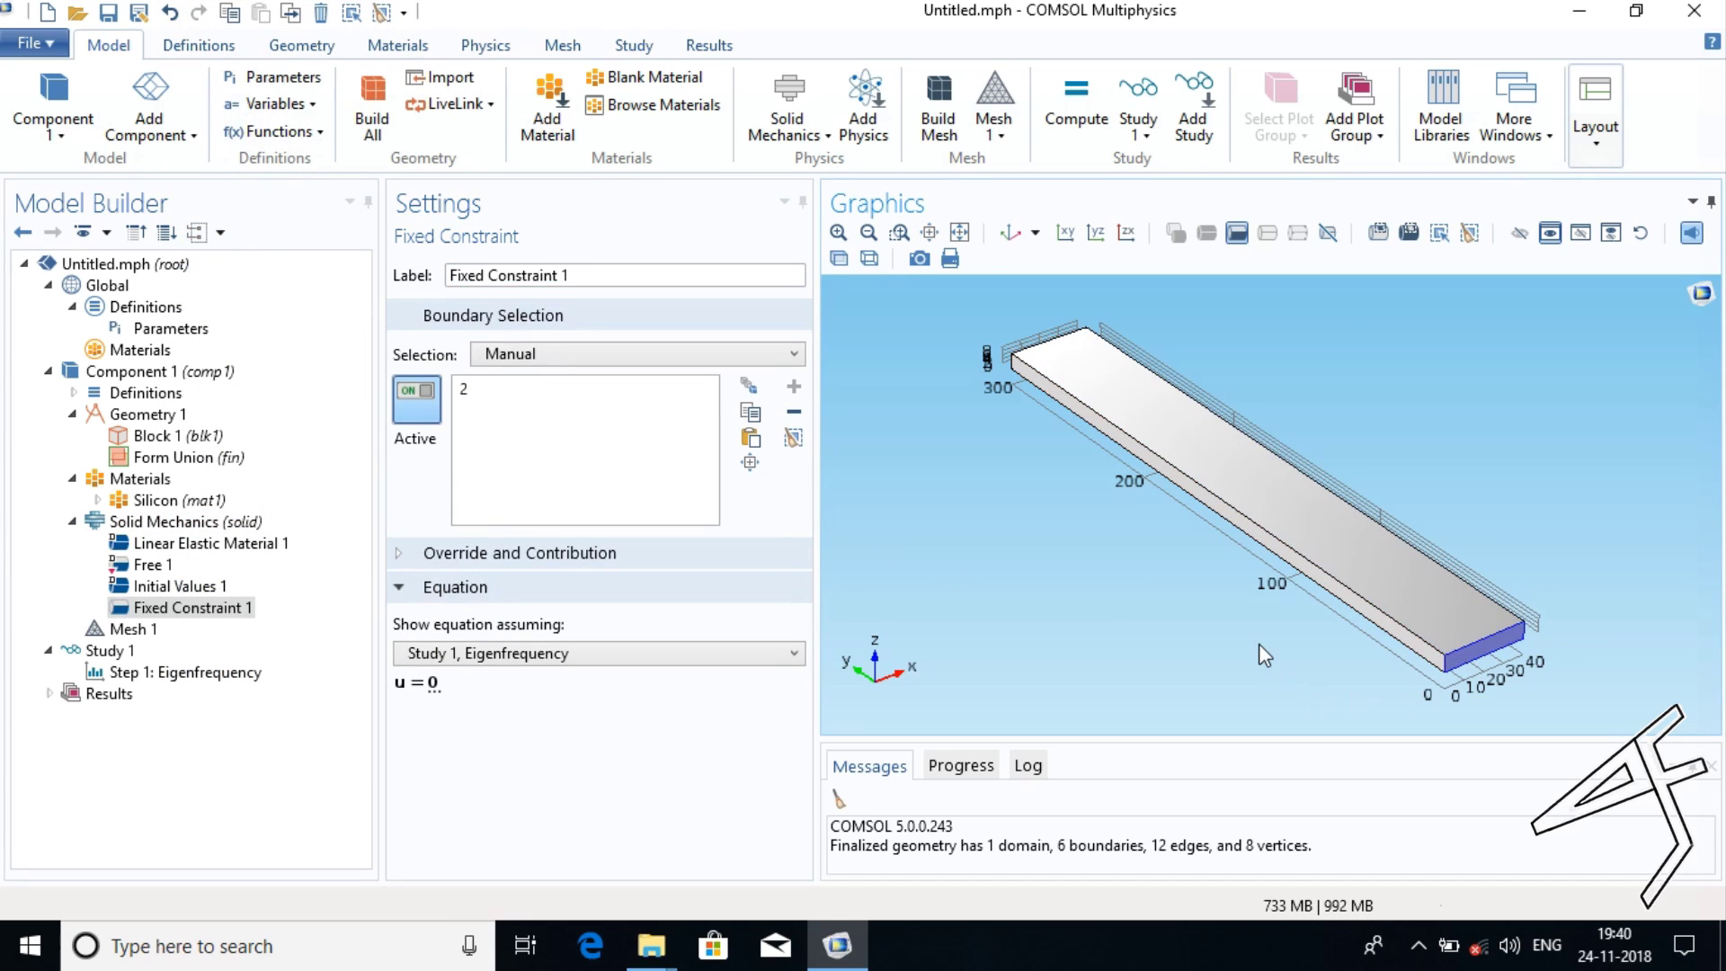
click(112, 633)
Build the physics-controlled Normal mesh, giving 372 domain elements
right_click(114, 640)
key(Escape)
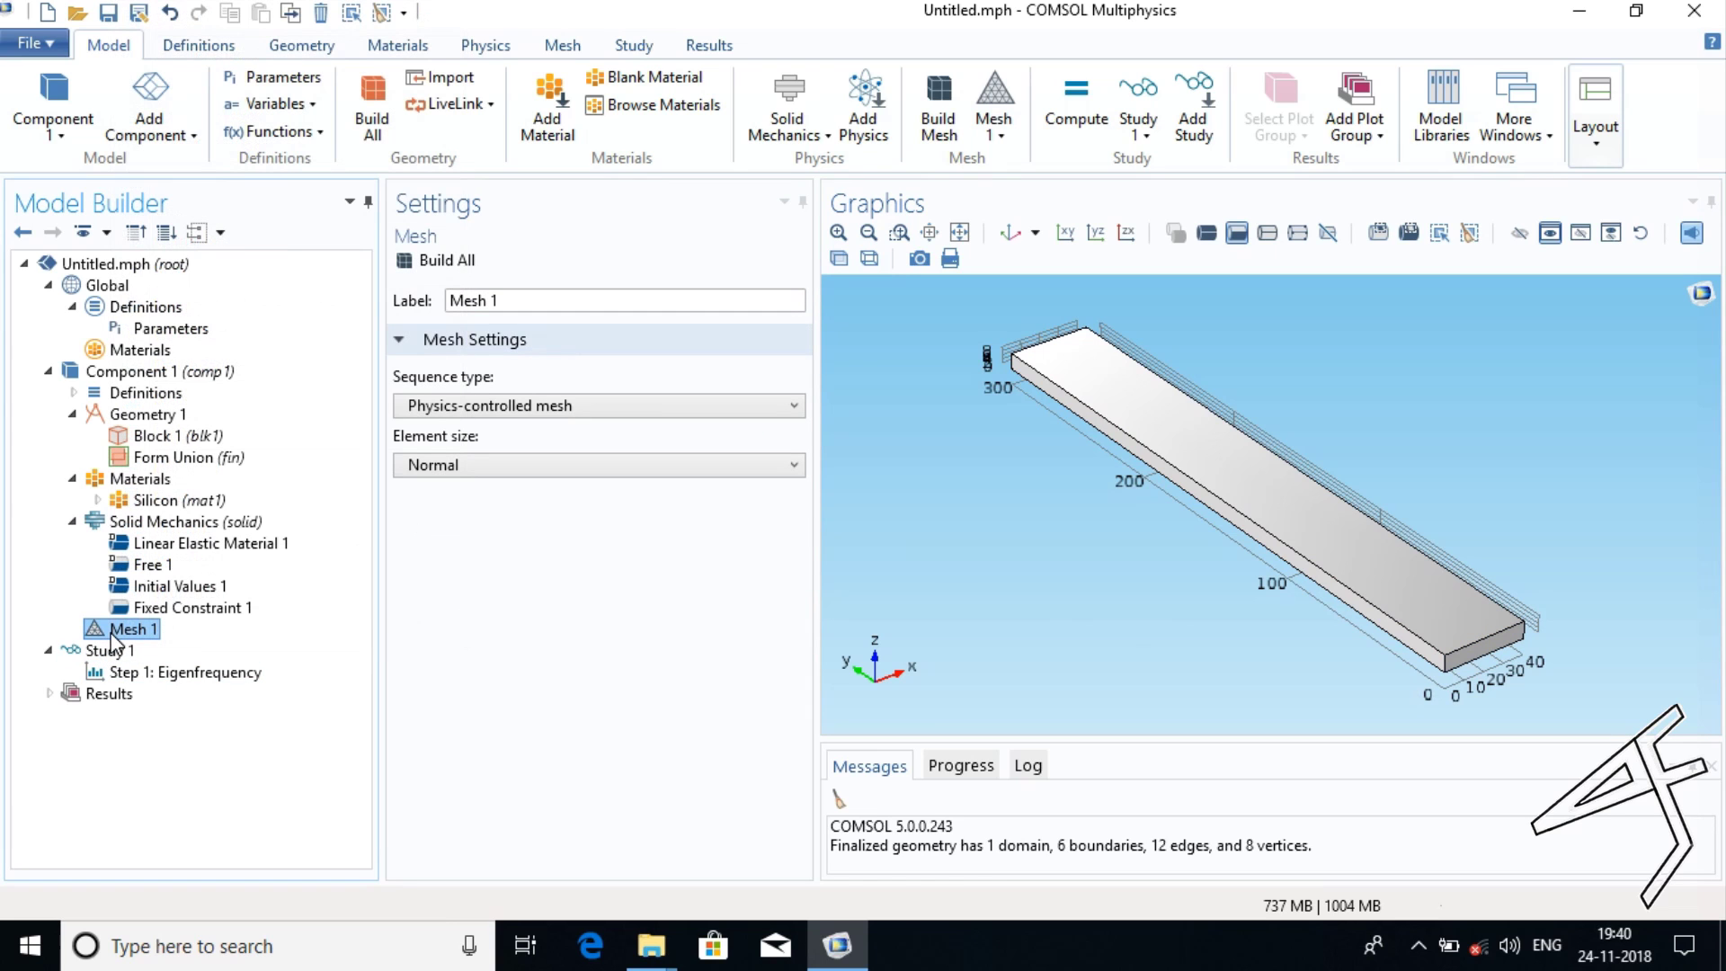
right_click(117, 640)
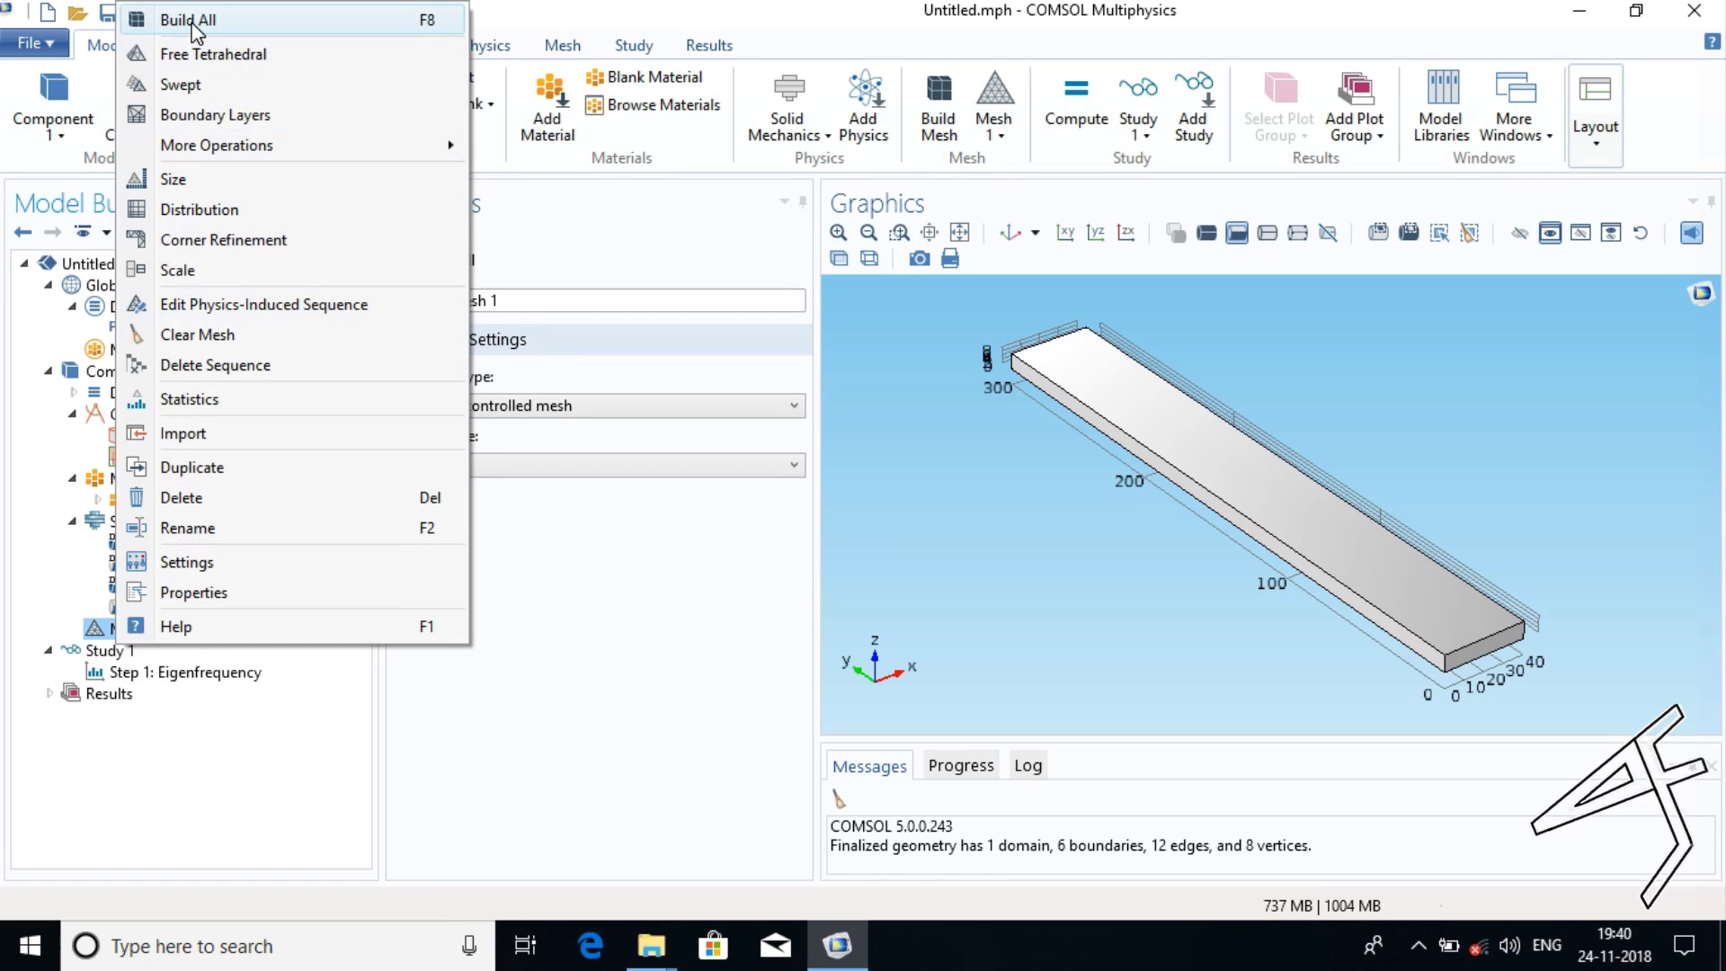
click(139, 18)
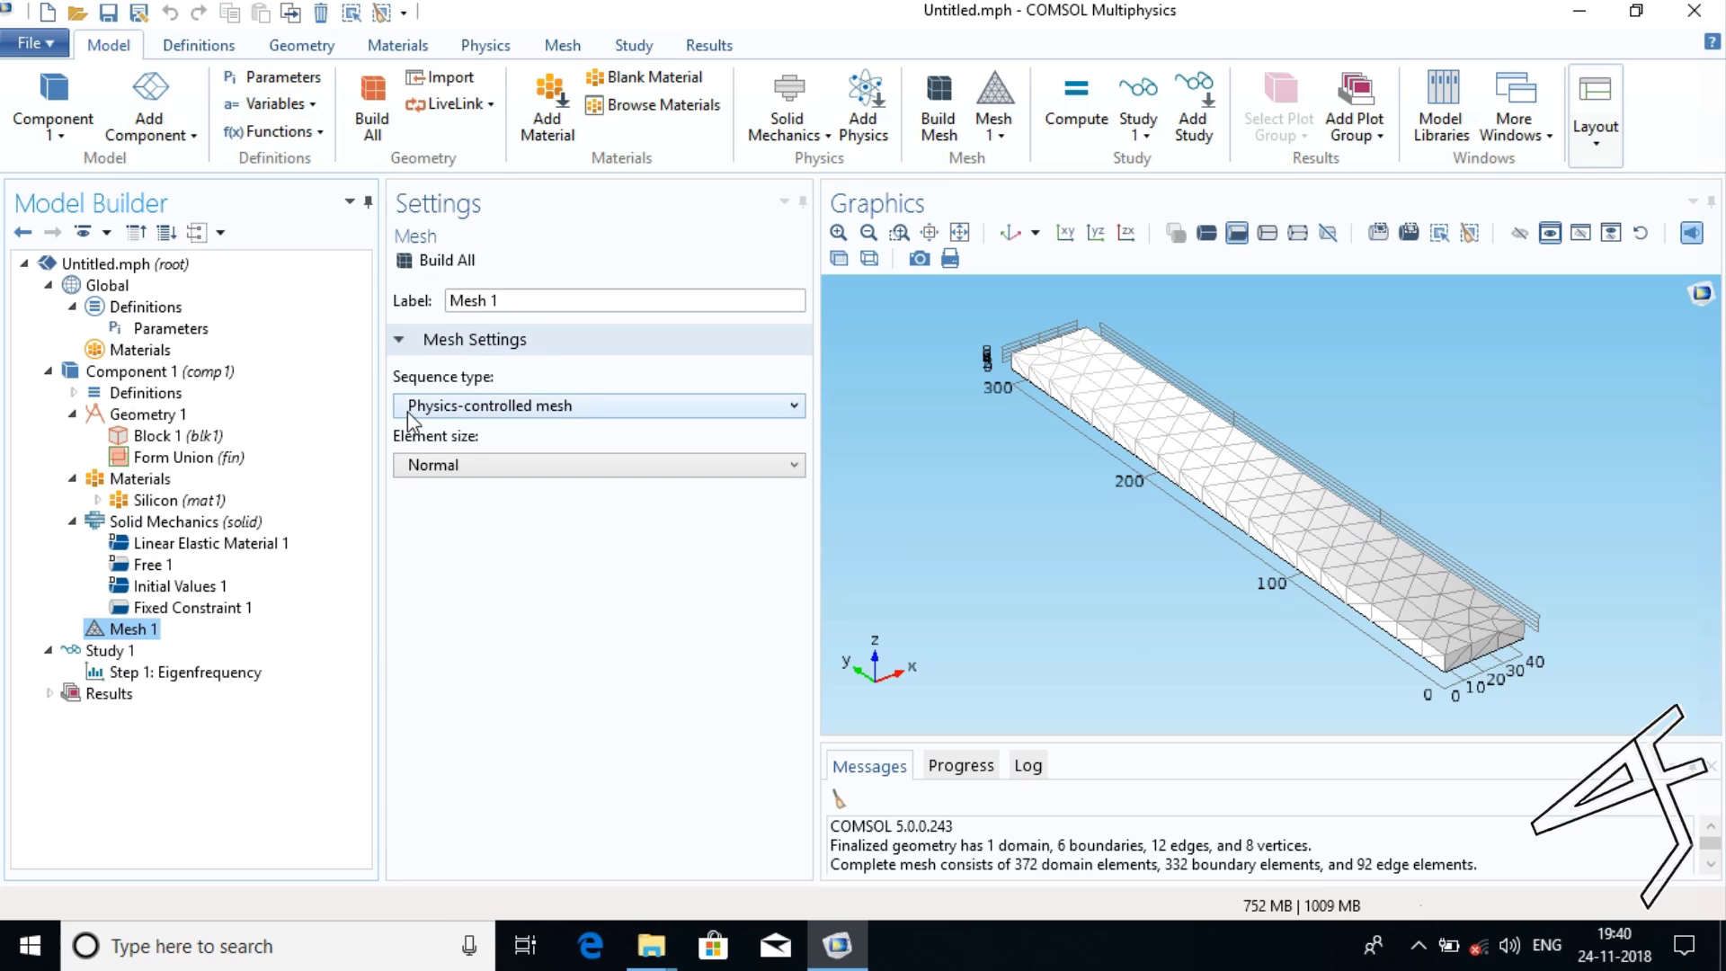
click(116, 649)
Compute Study 1 to show the 1.2375E5 mode shape, then widen the Settings and Graphics panes
right_click(117, 649)
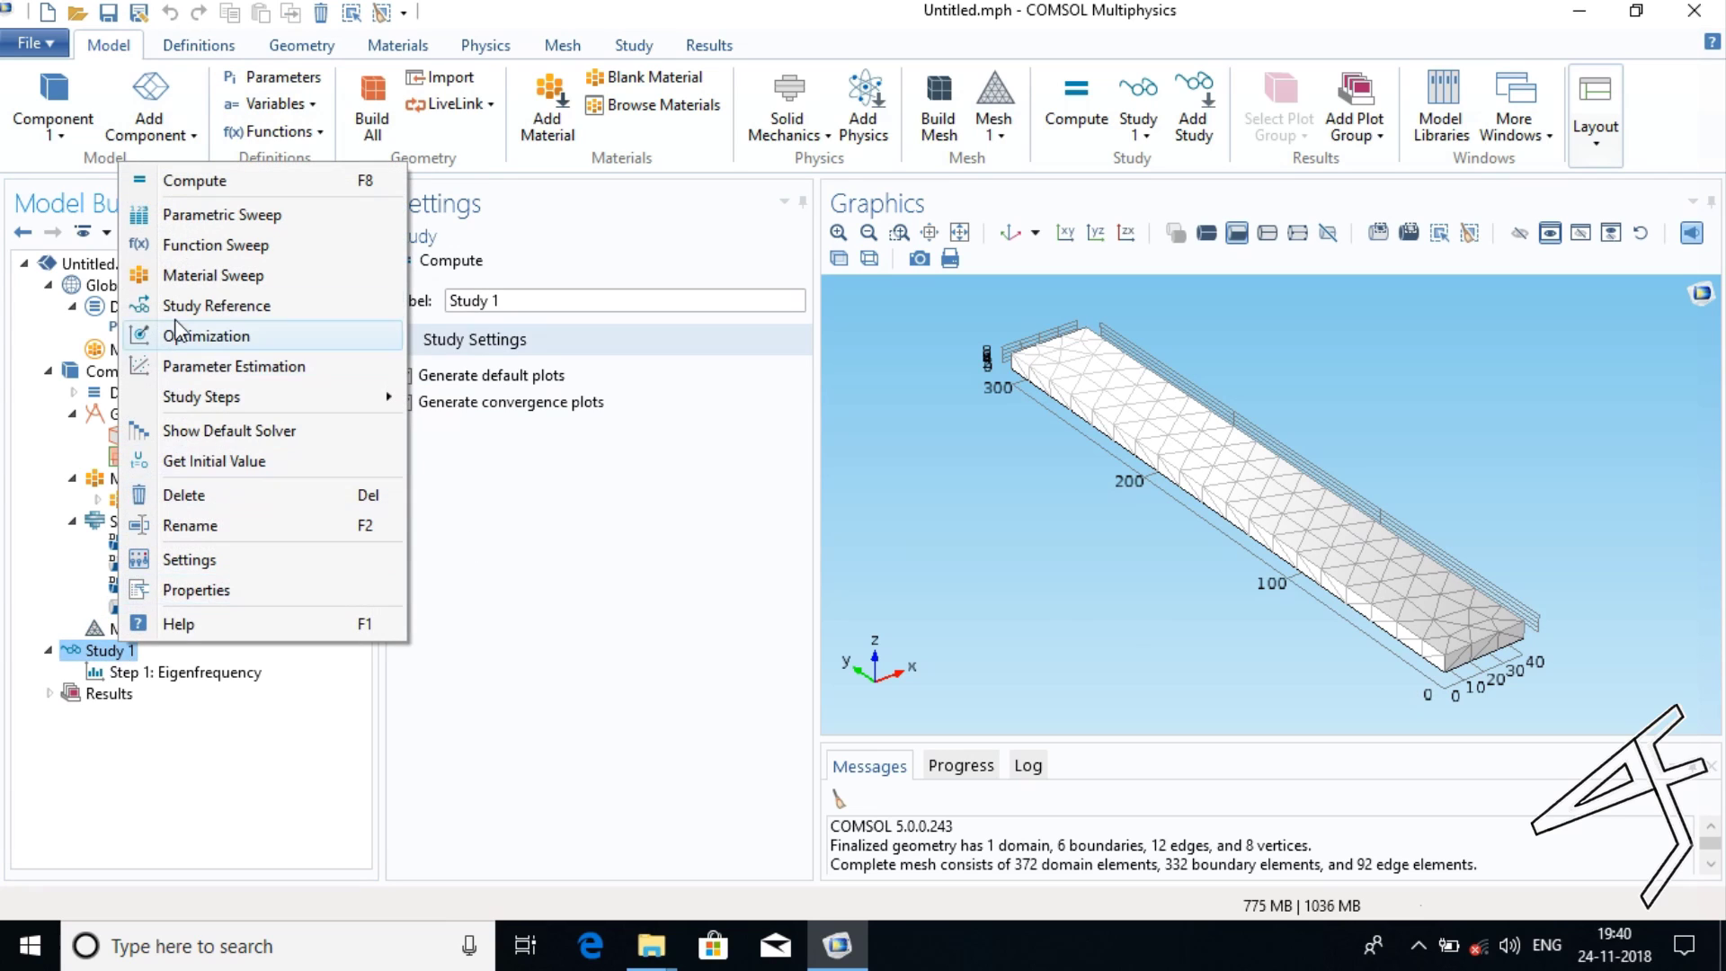
click(223, 187)
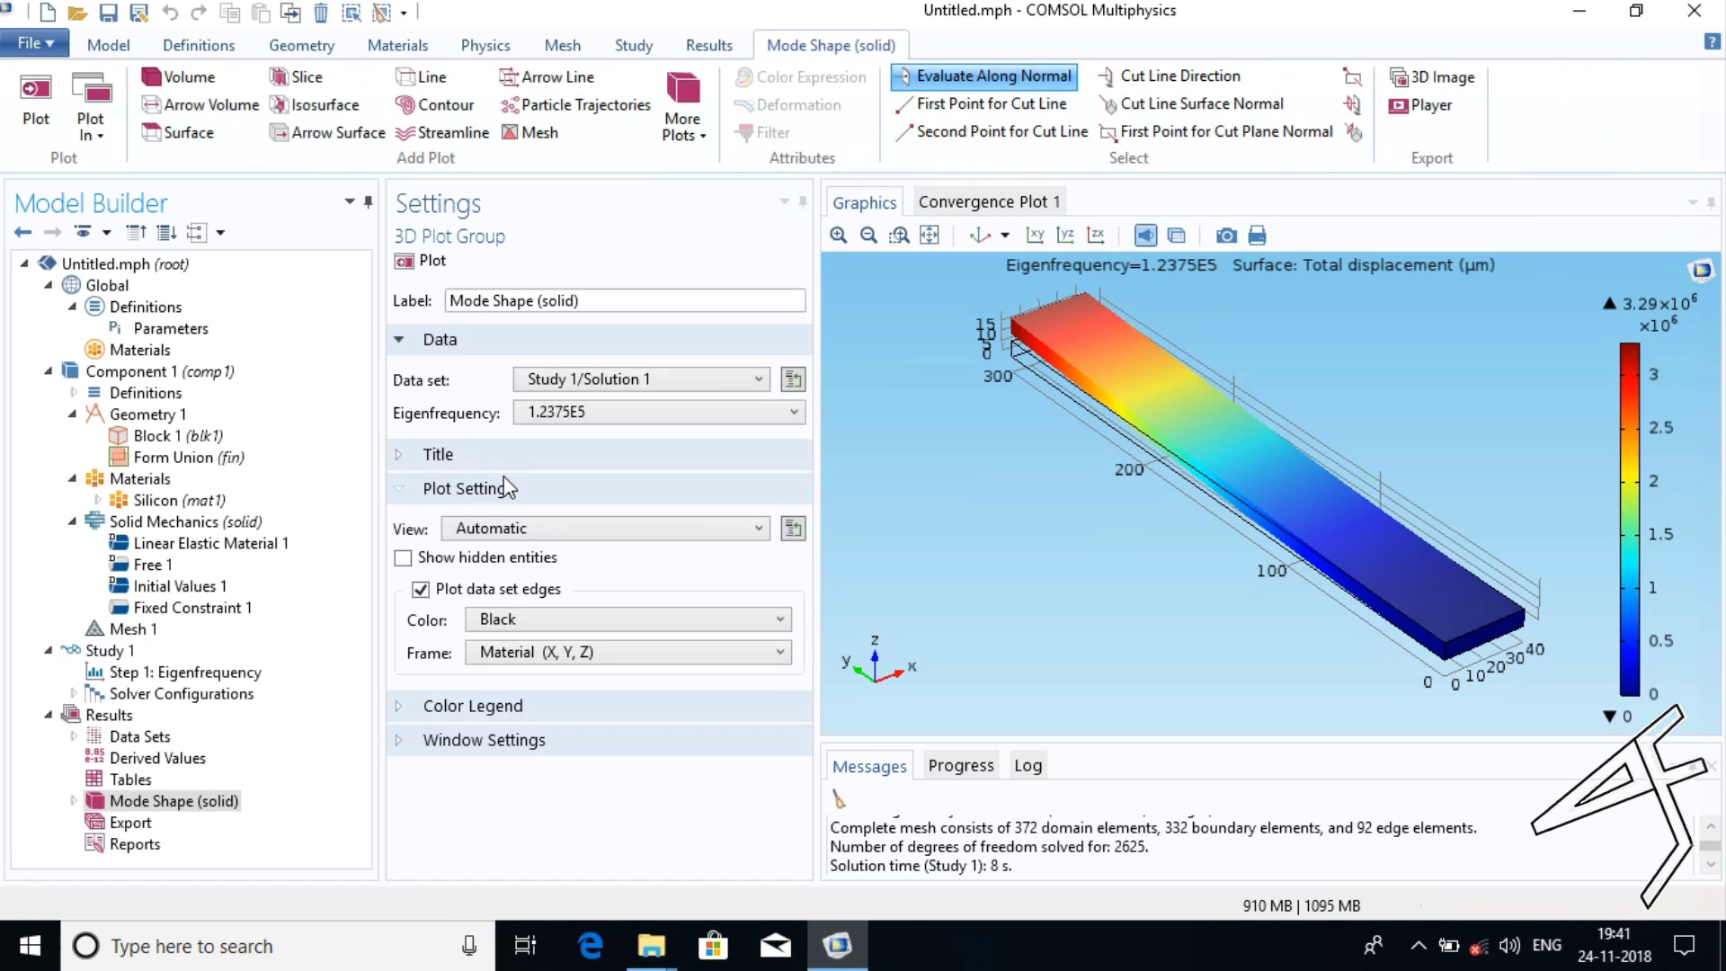
drag(816, 483, 595, 474)
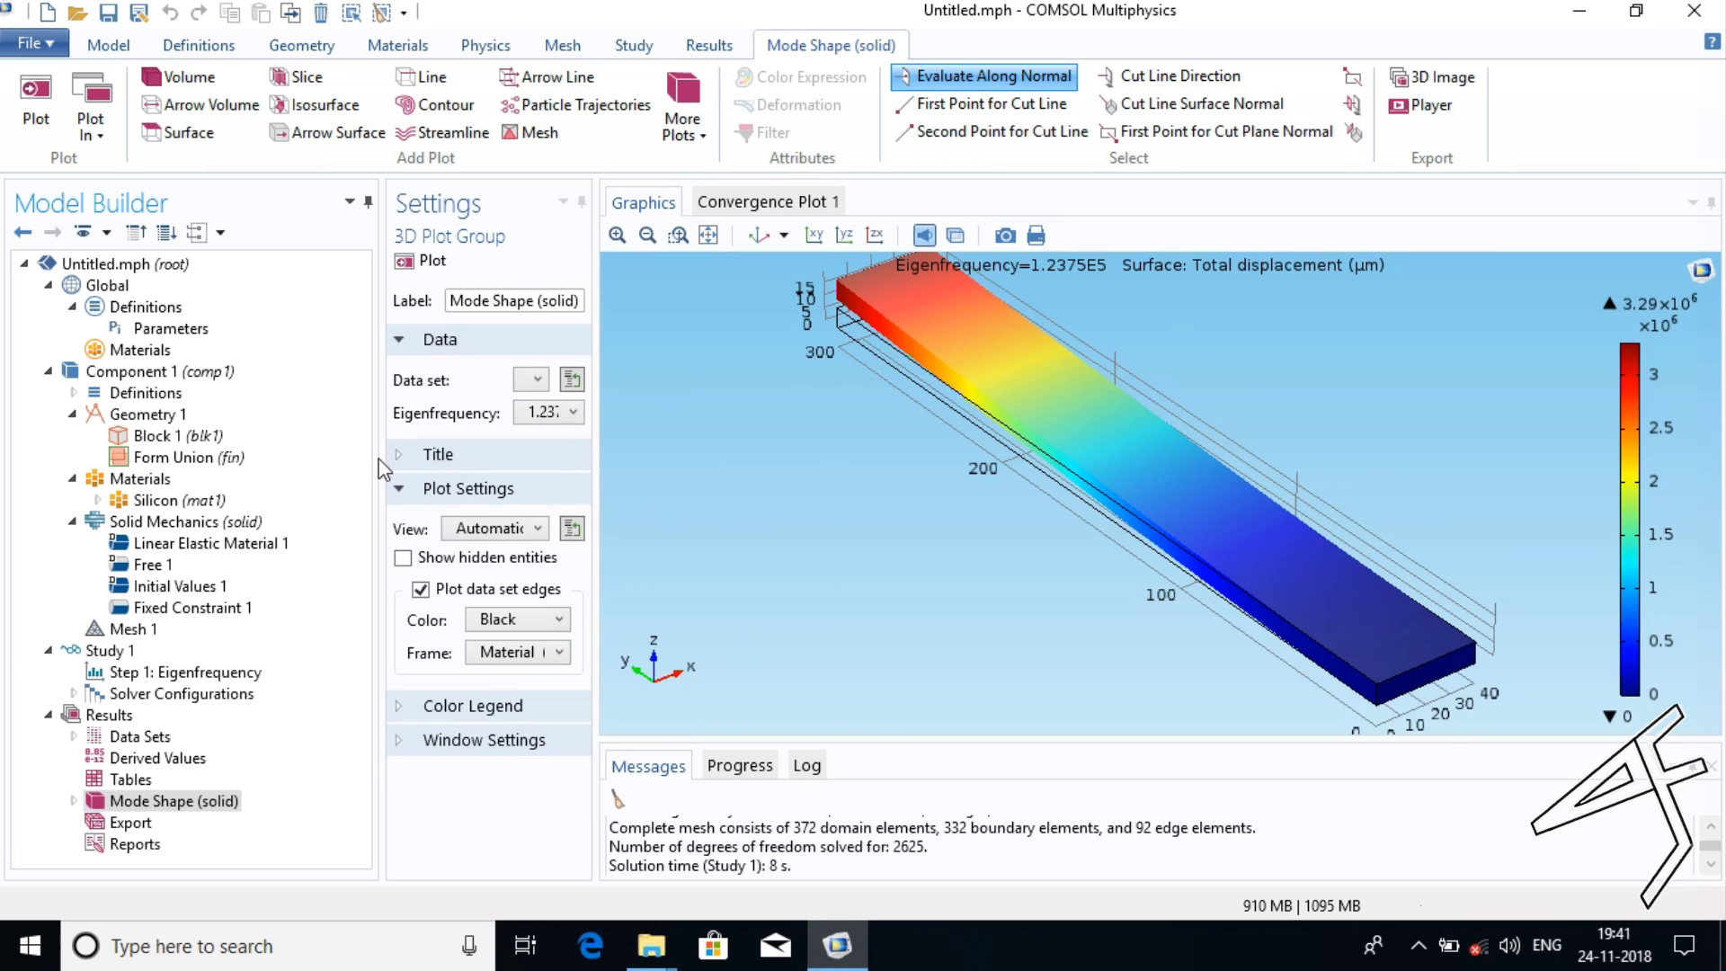
drag(376, 457, 205, 437)
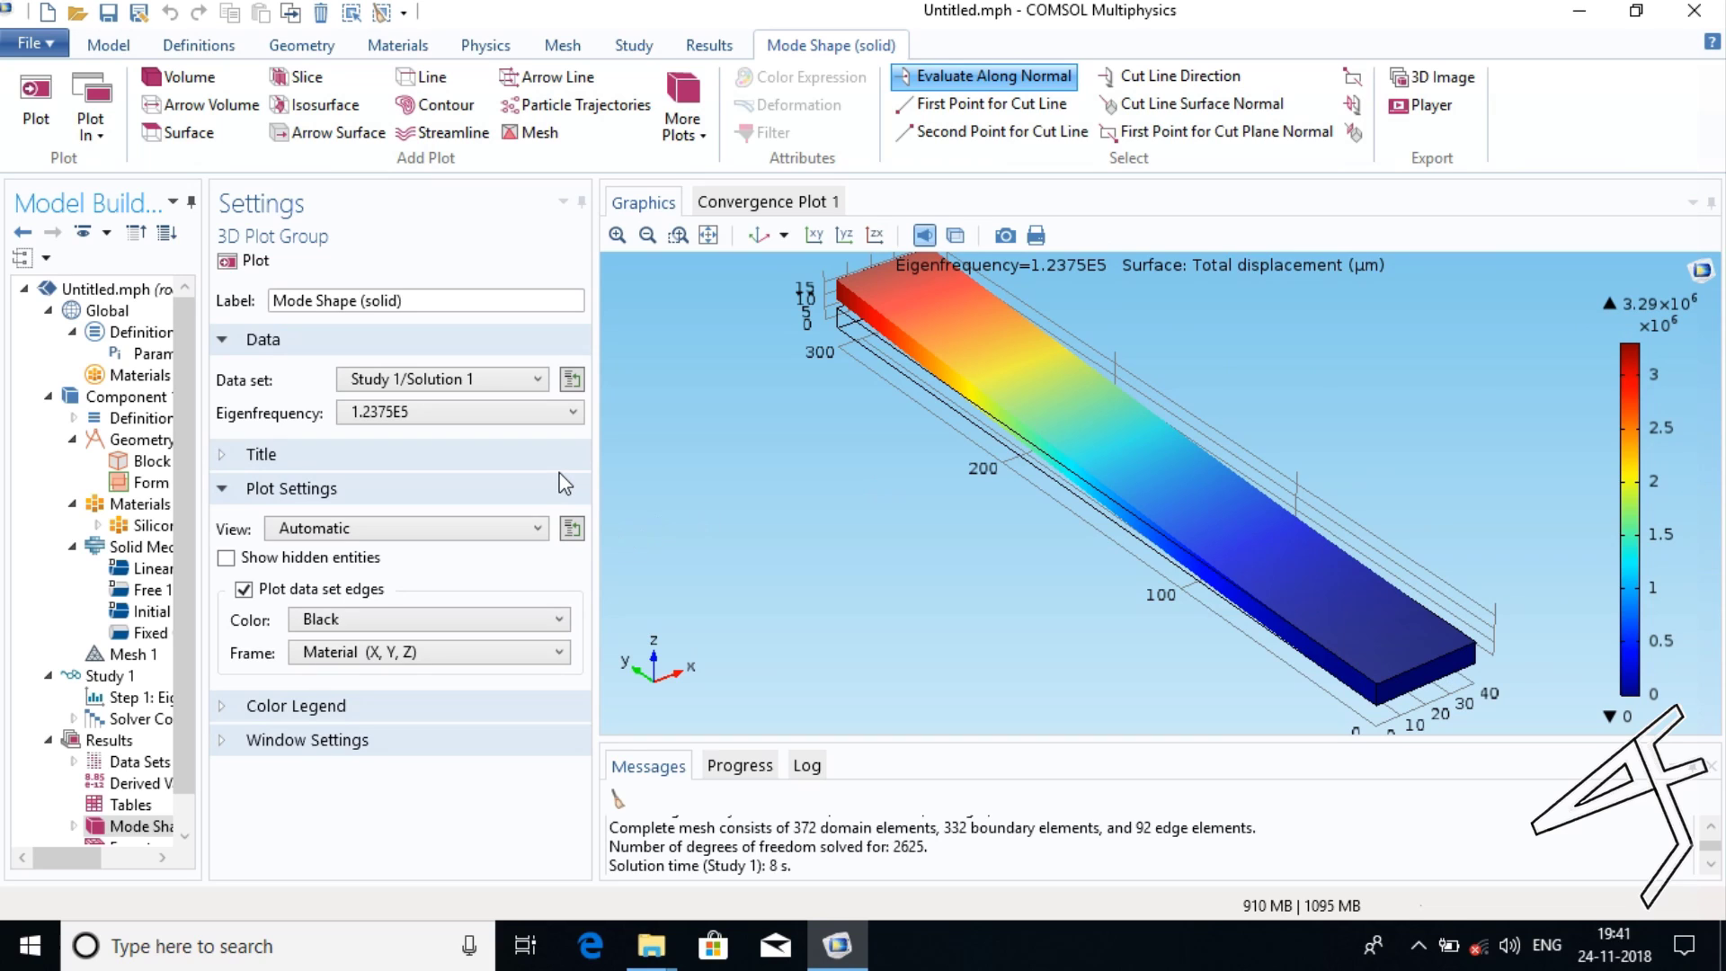
Plot the mode shapes at 6.0723E5 and 7.7402E5
click(574, 412)
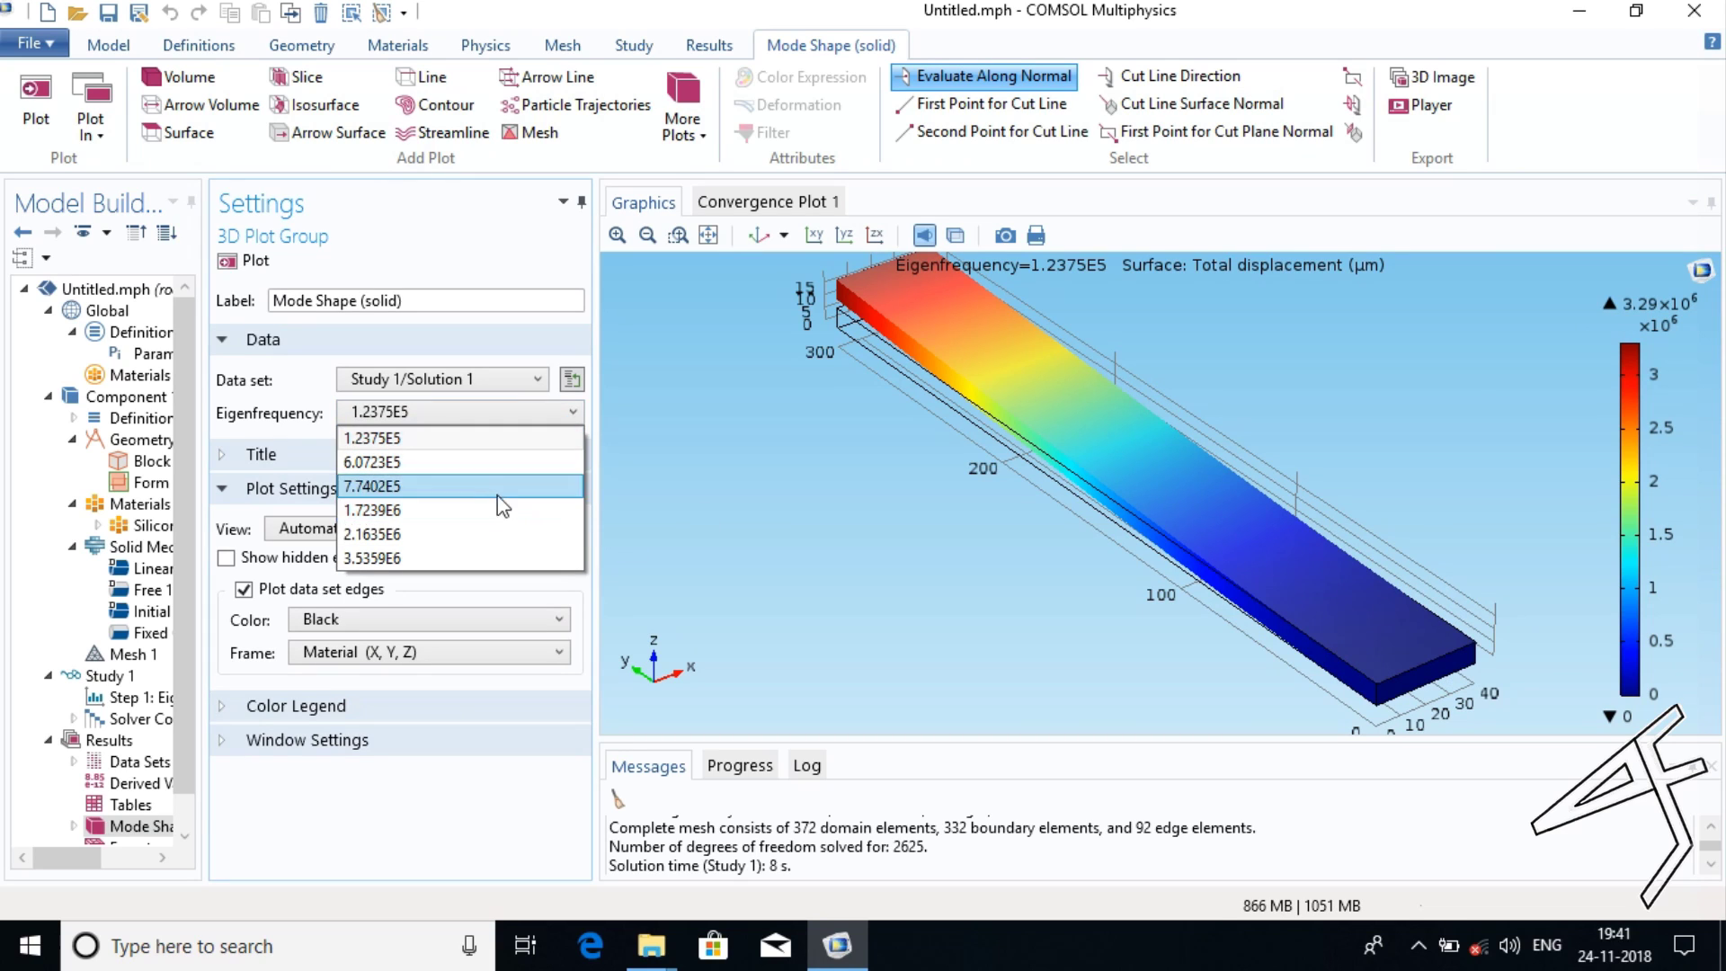
click(455, 462)
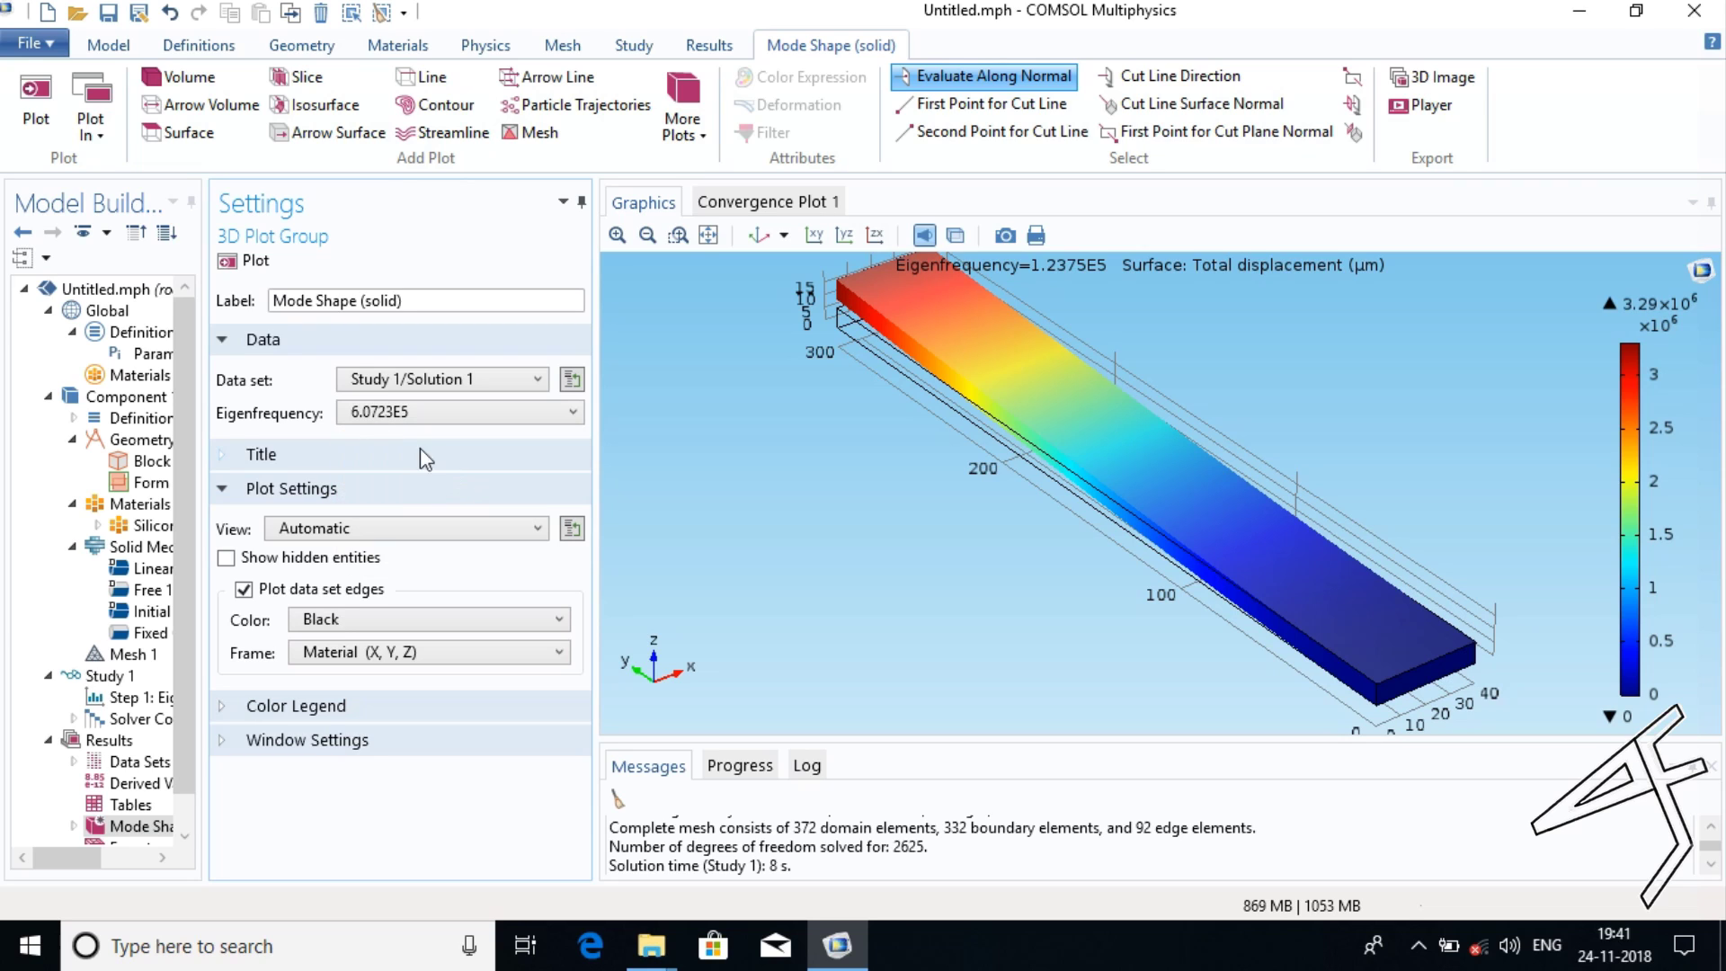
click(246, 263)
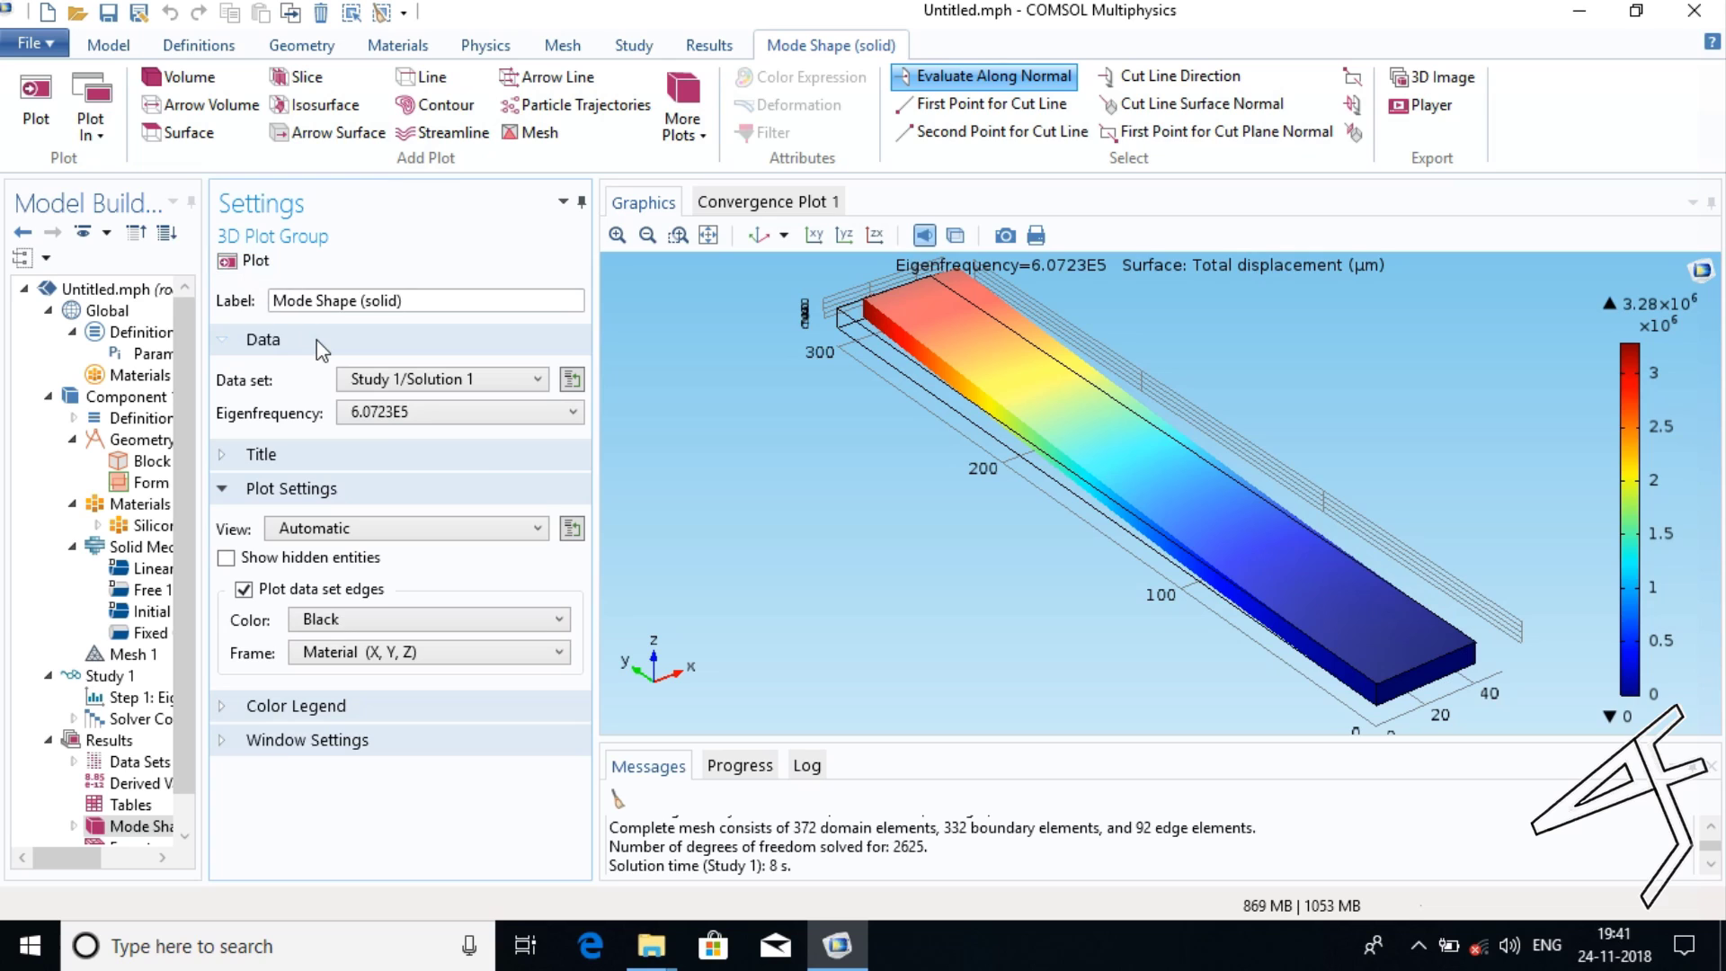
click(374, 415)
click(374, 490)
click(248, 261)
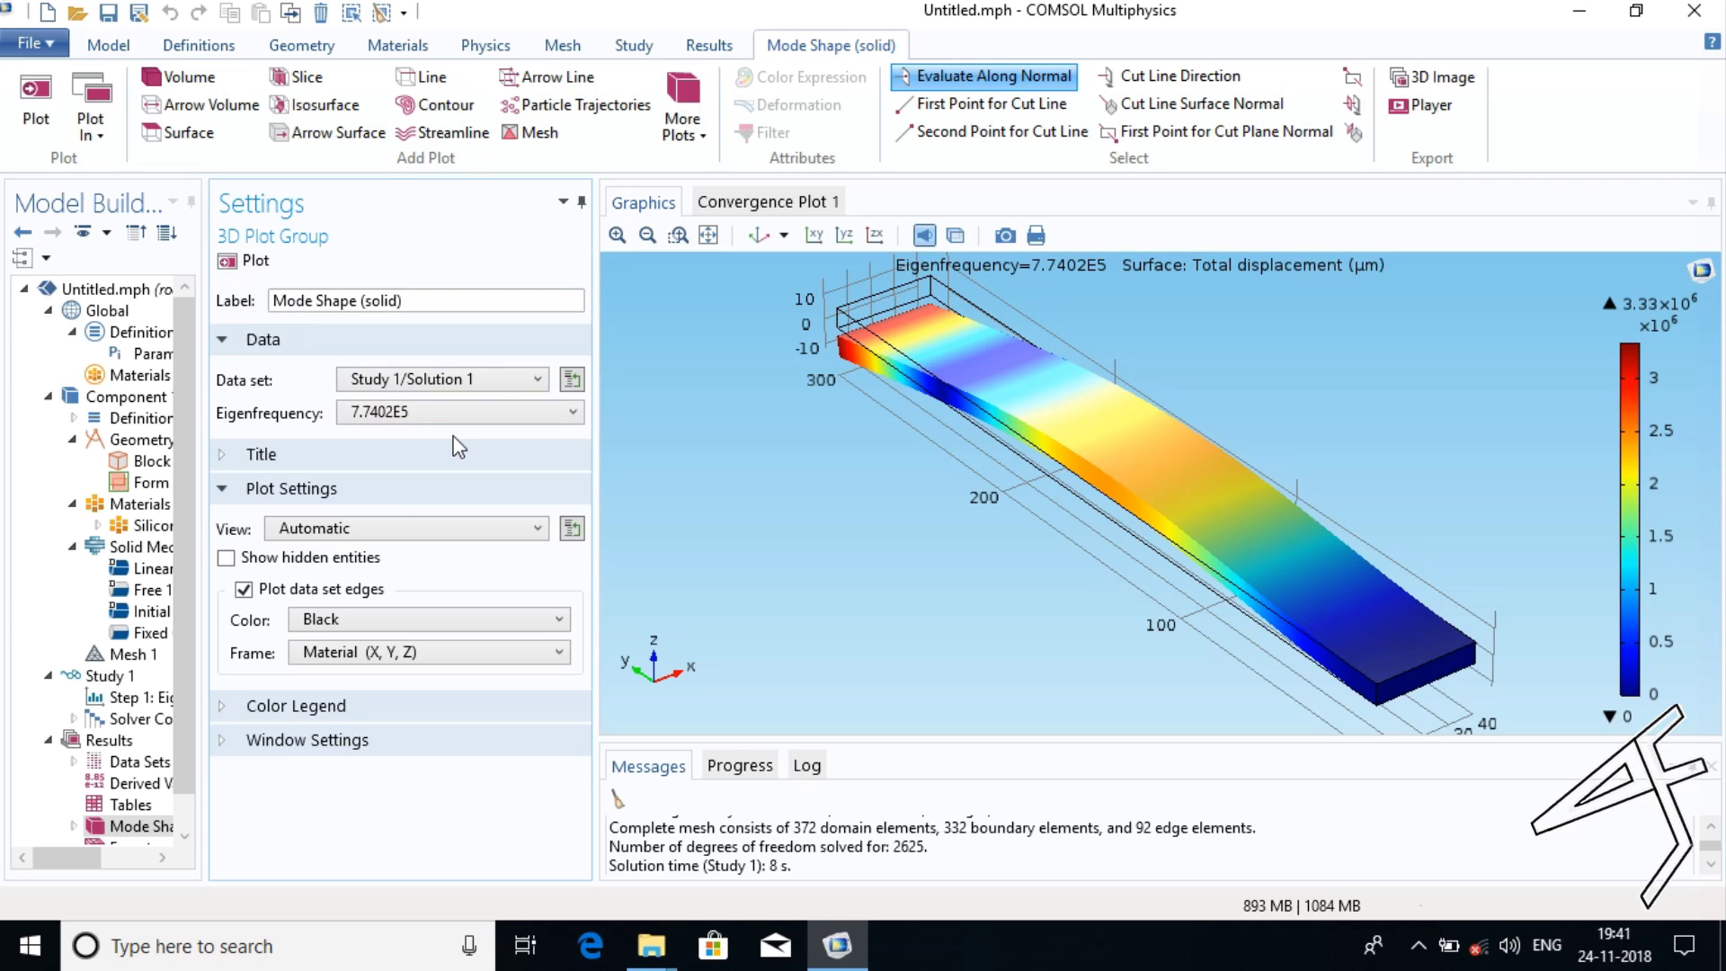
Plot the mode shapes at 1.7239E6, 2.1635E6 and 3.5359E6
click(437, 414)
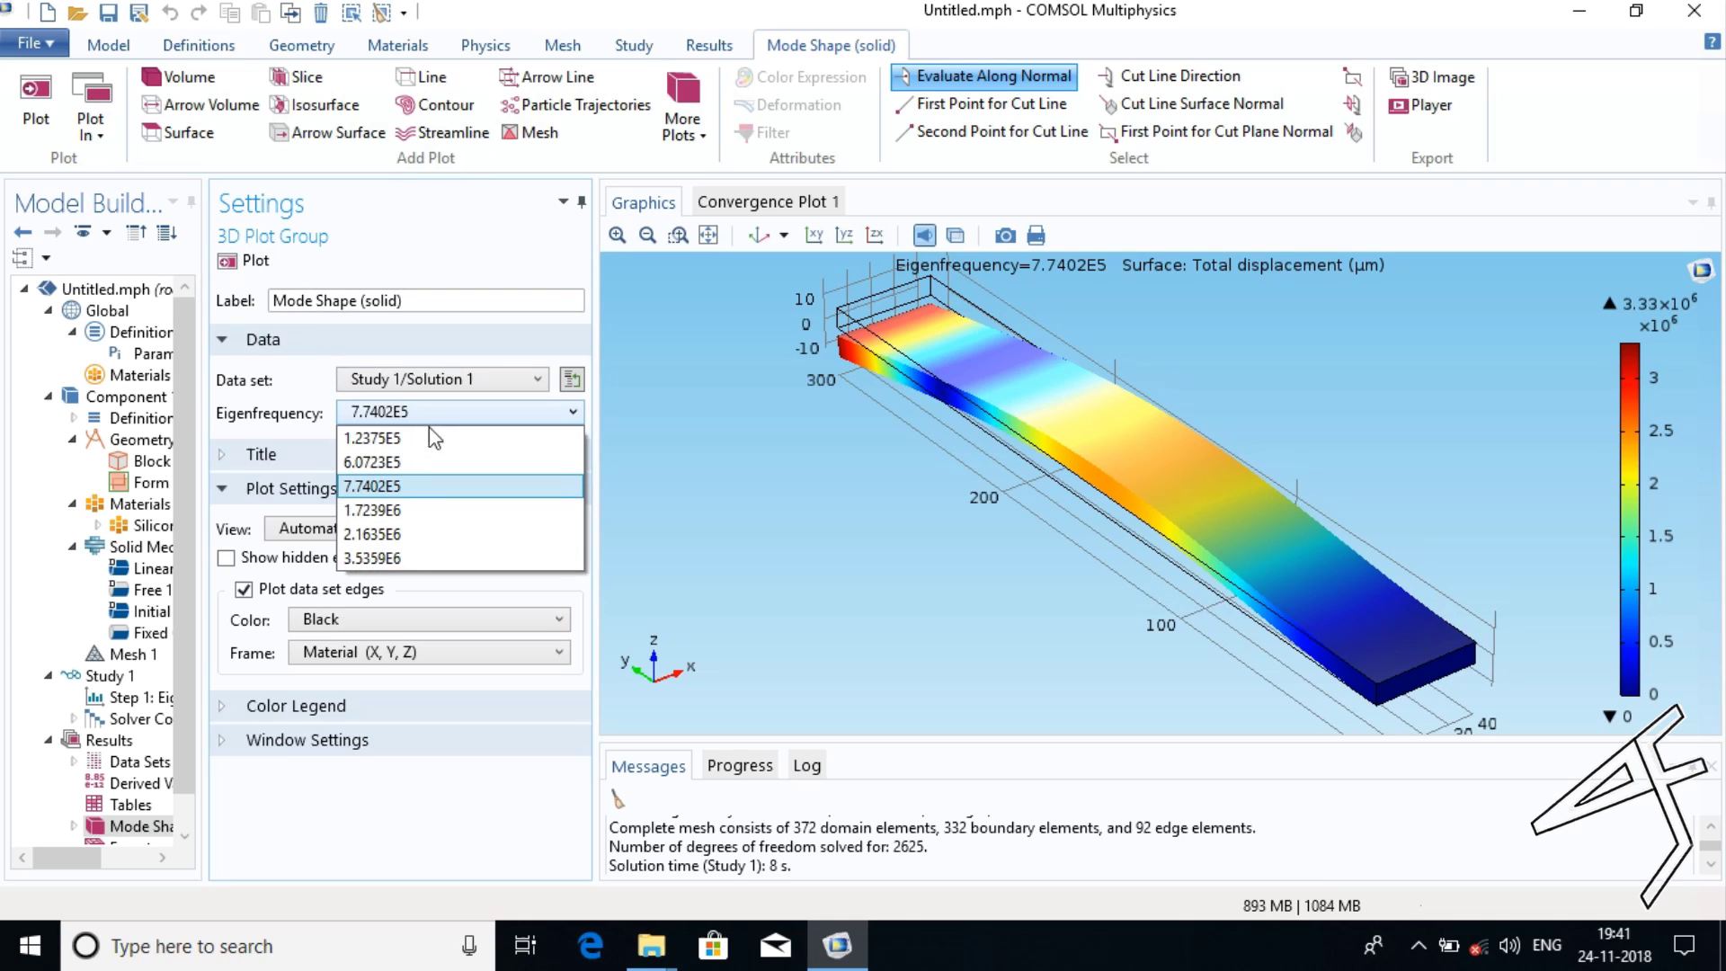
click(402, 512)
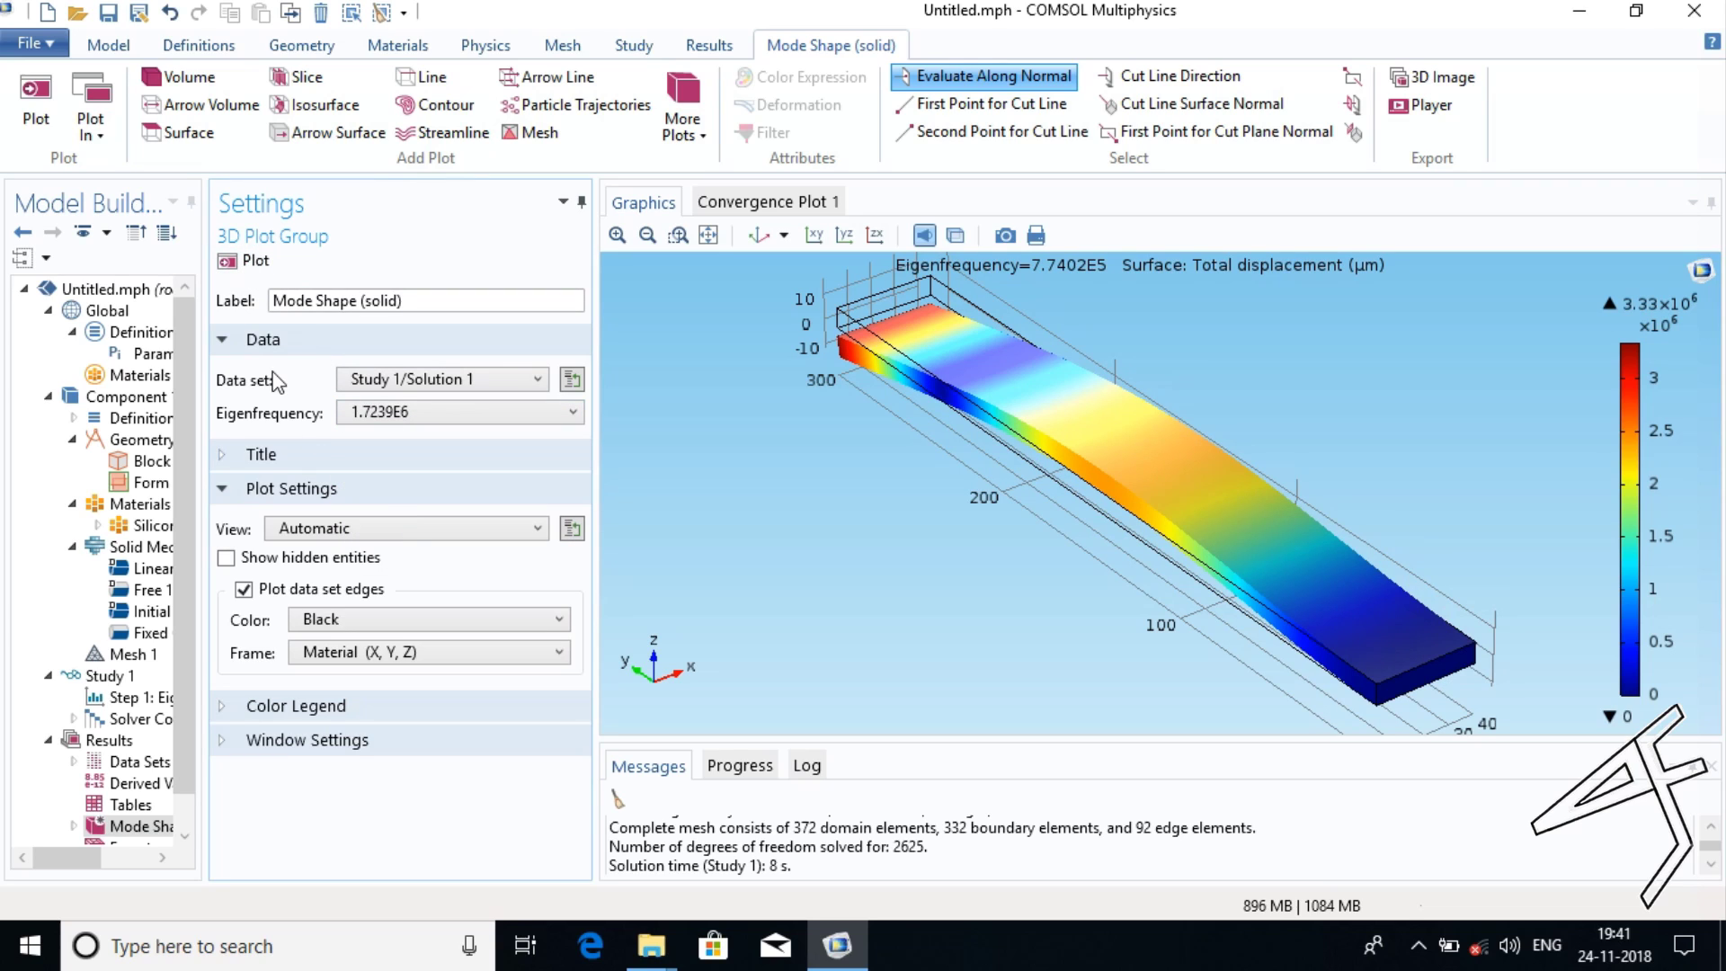
click(254, 262)
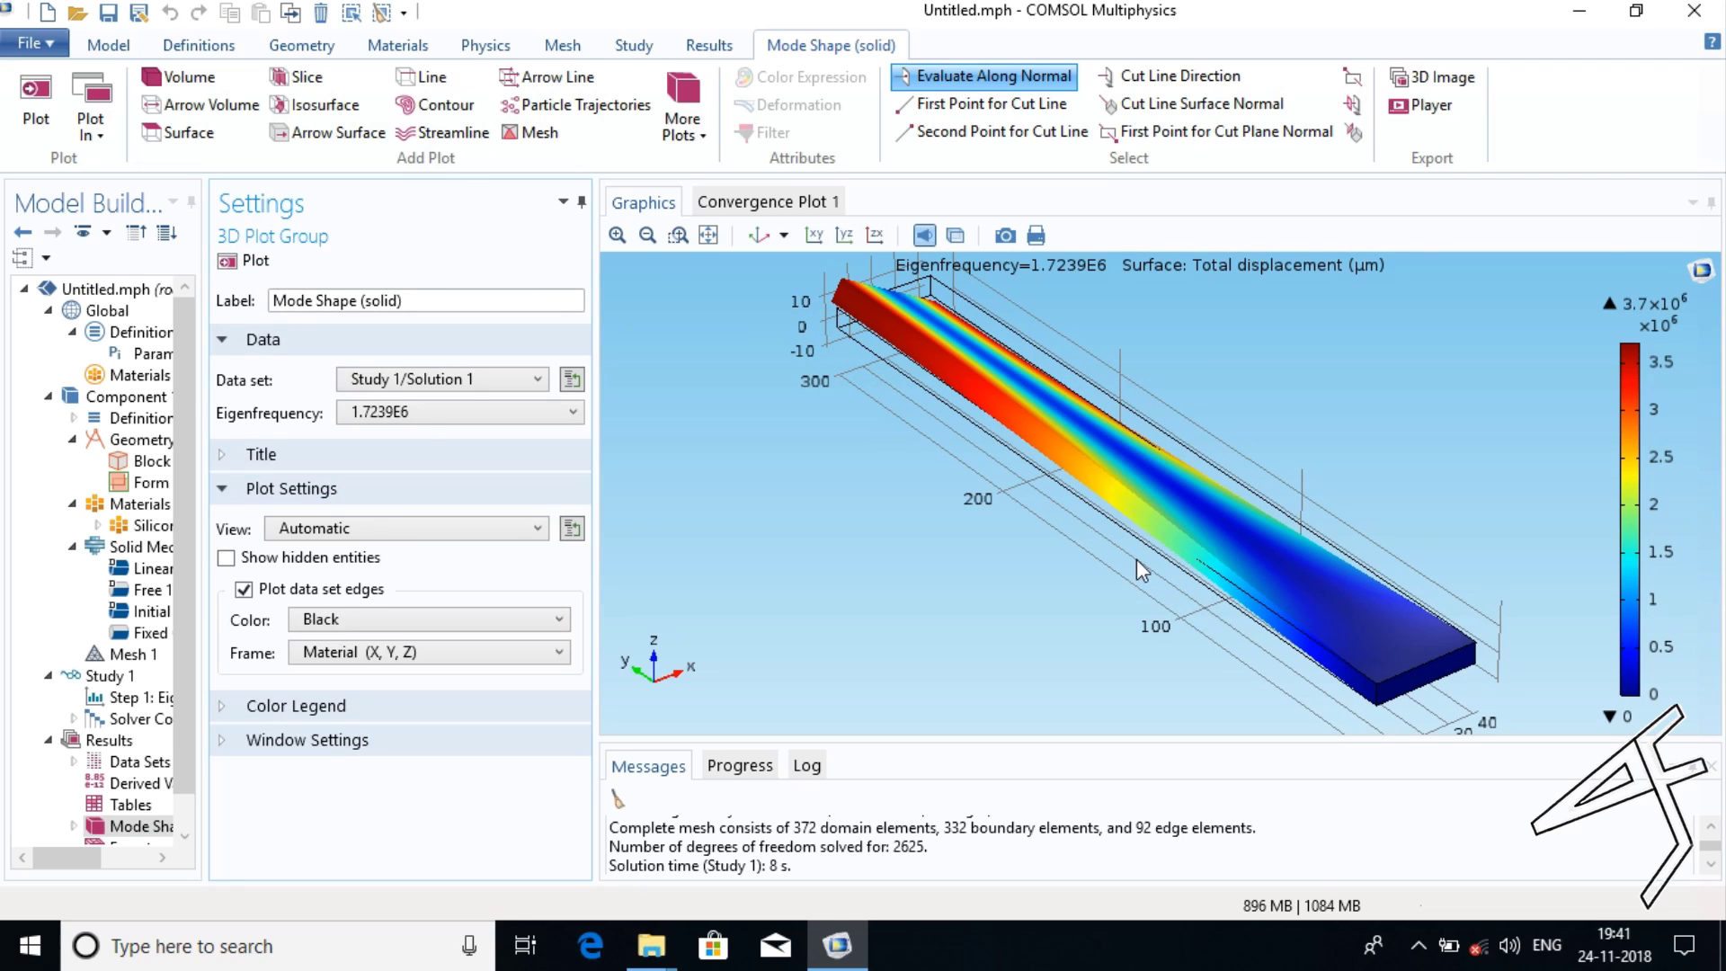
click(419, 409)
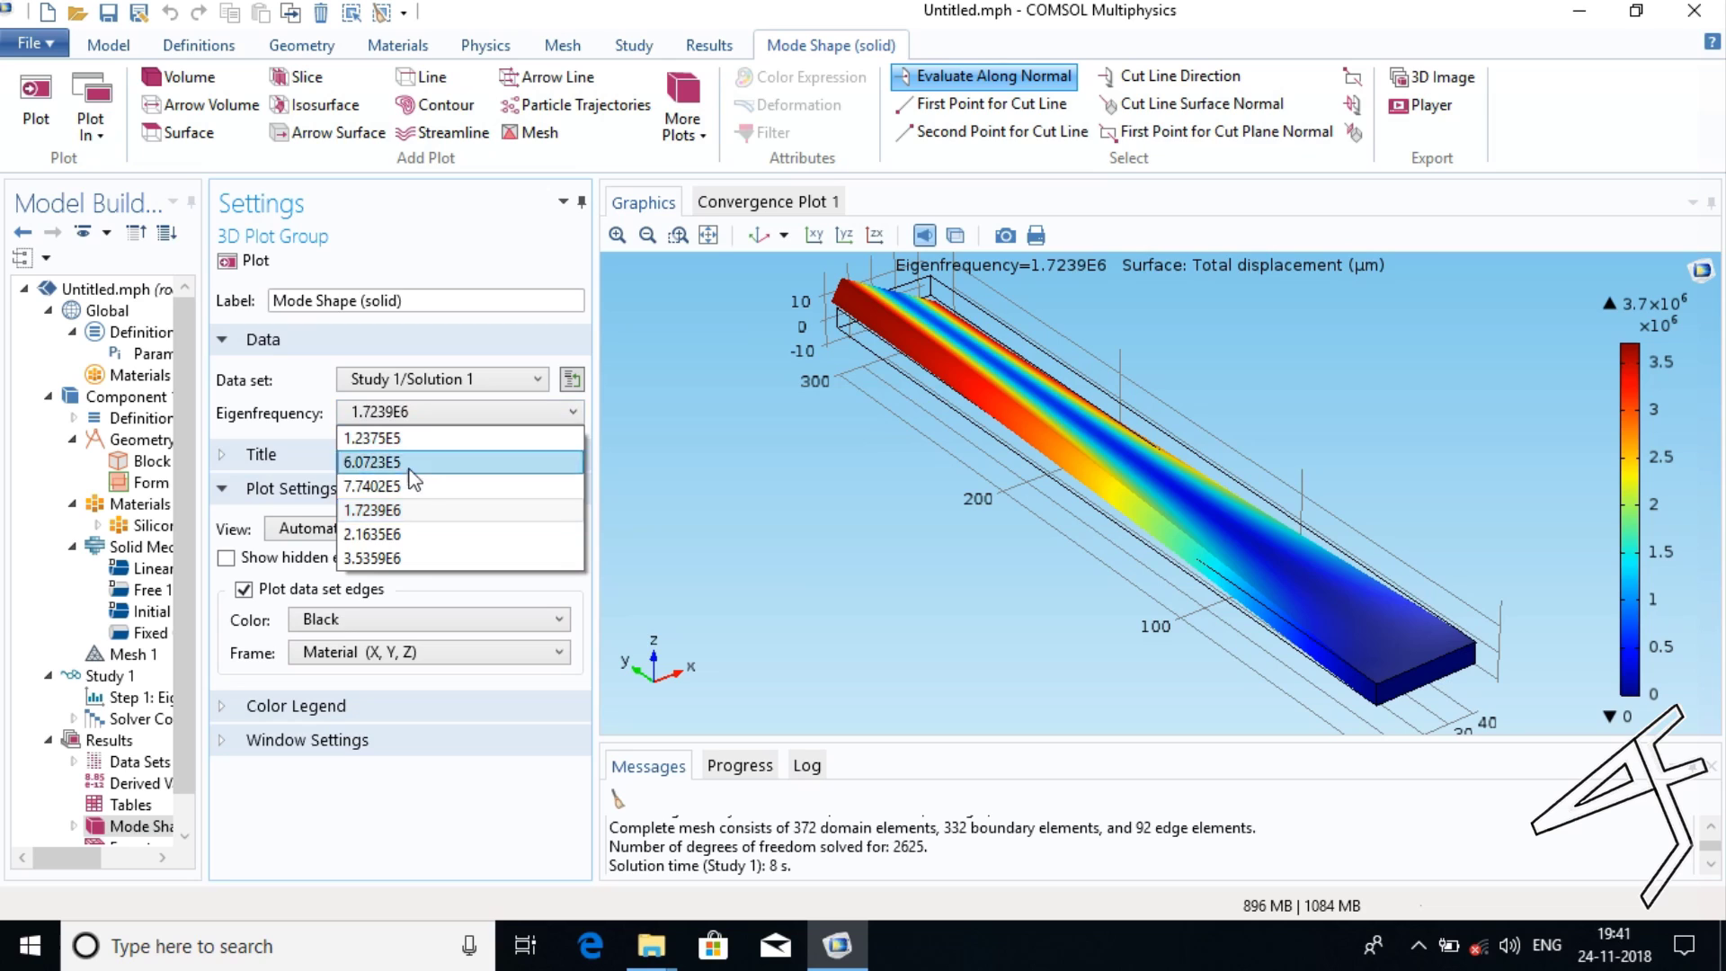
click(397, 532)
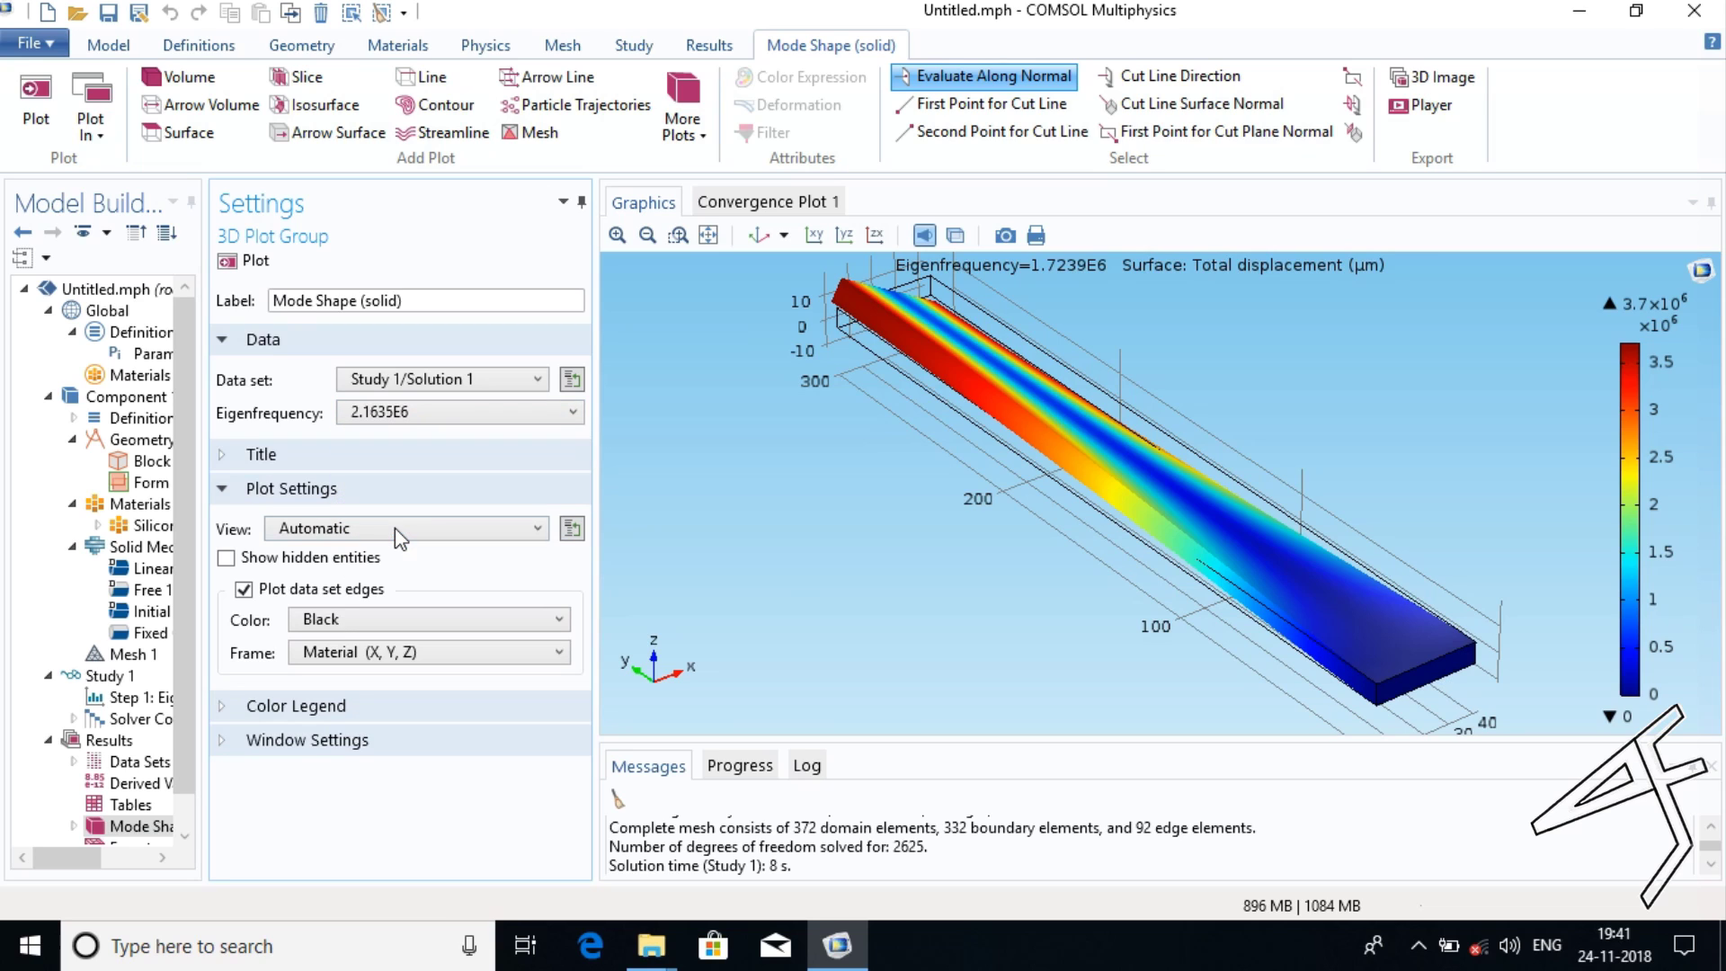
click(253, 261)
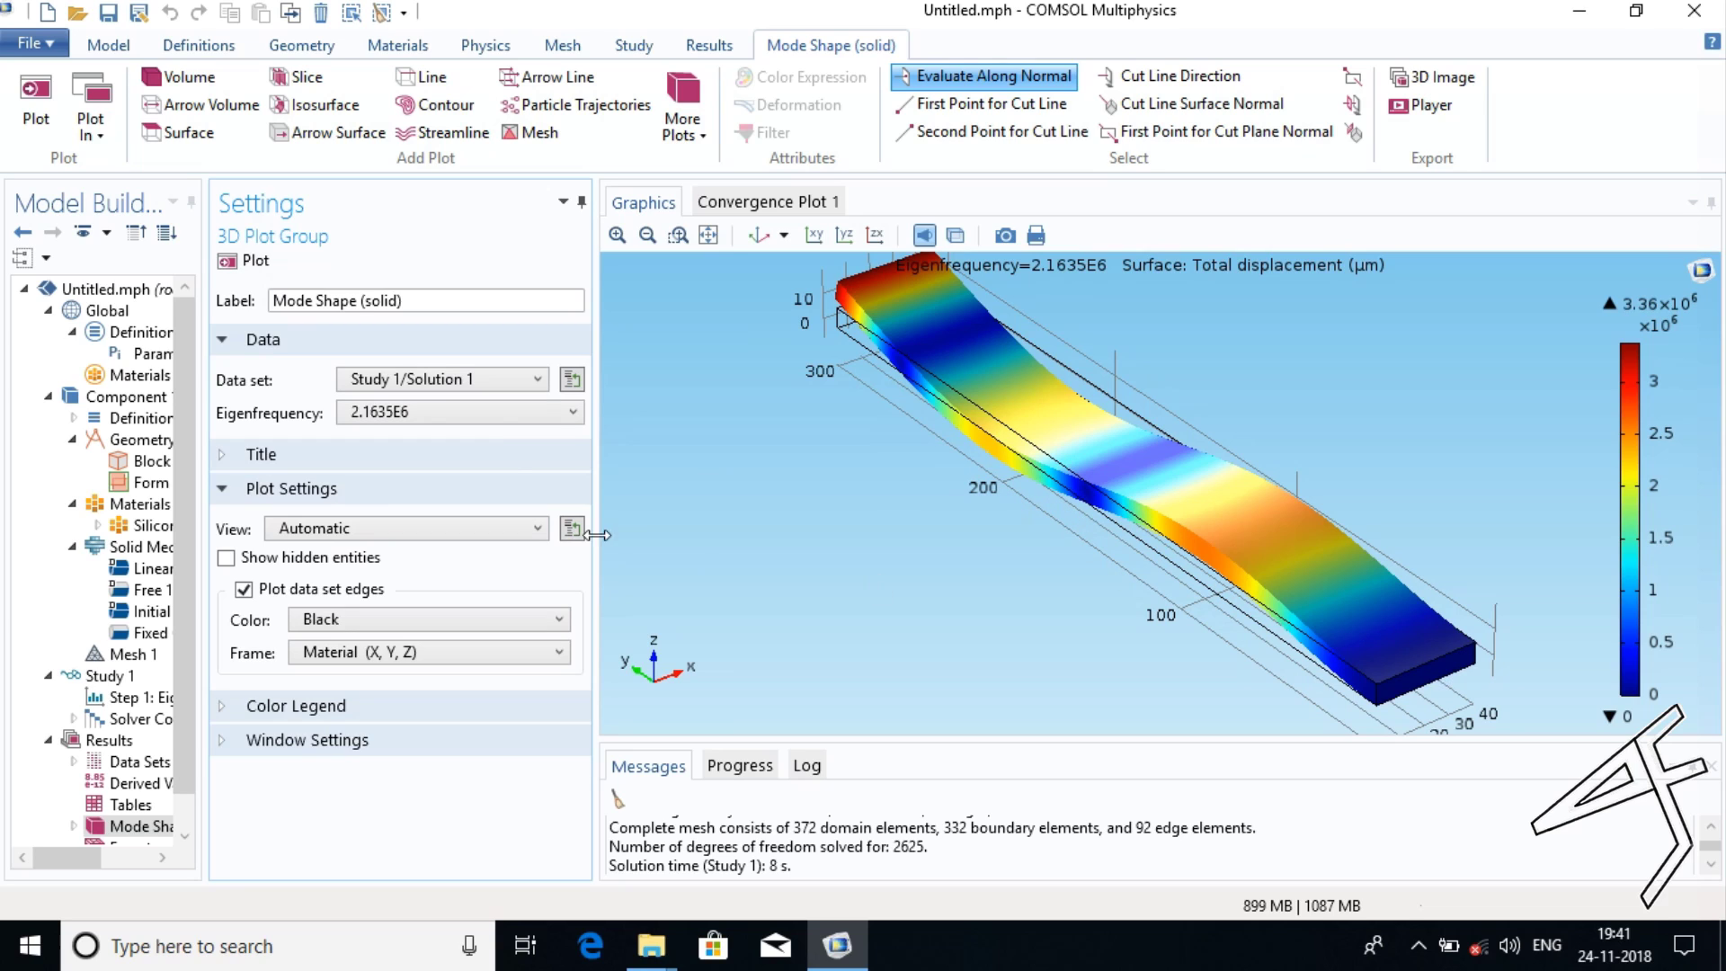
click(501, 418)
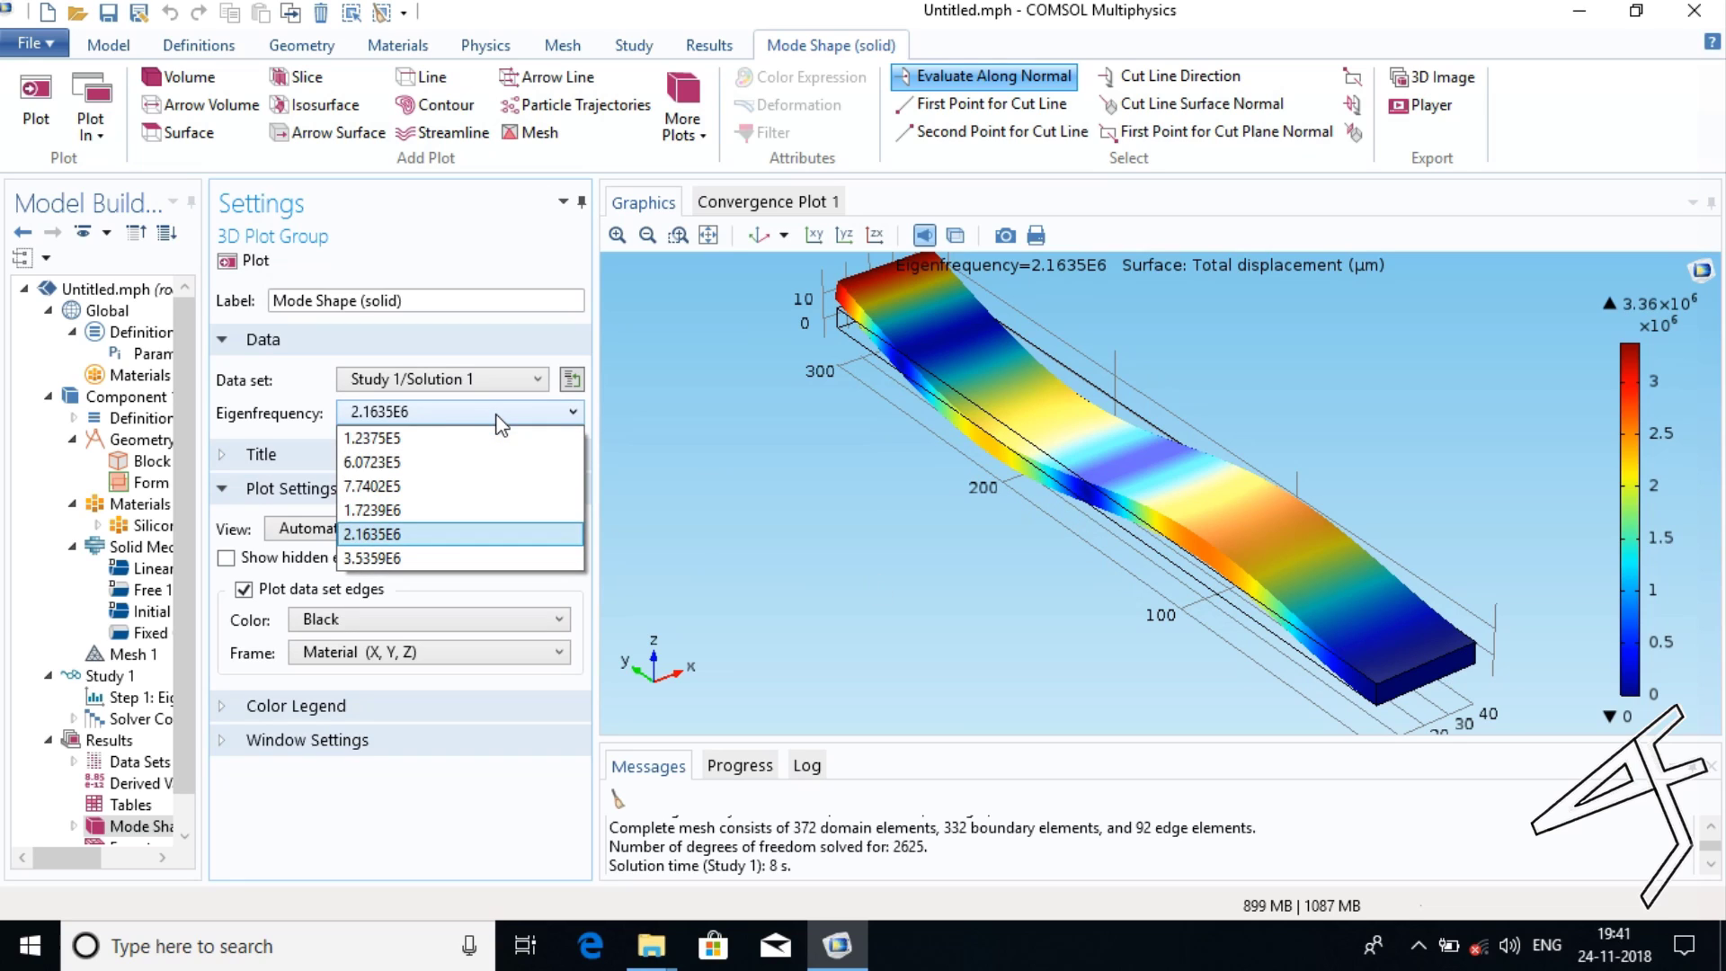
click(446, 539)
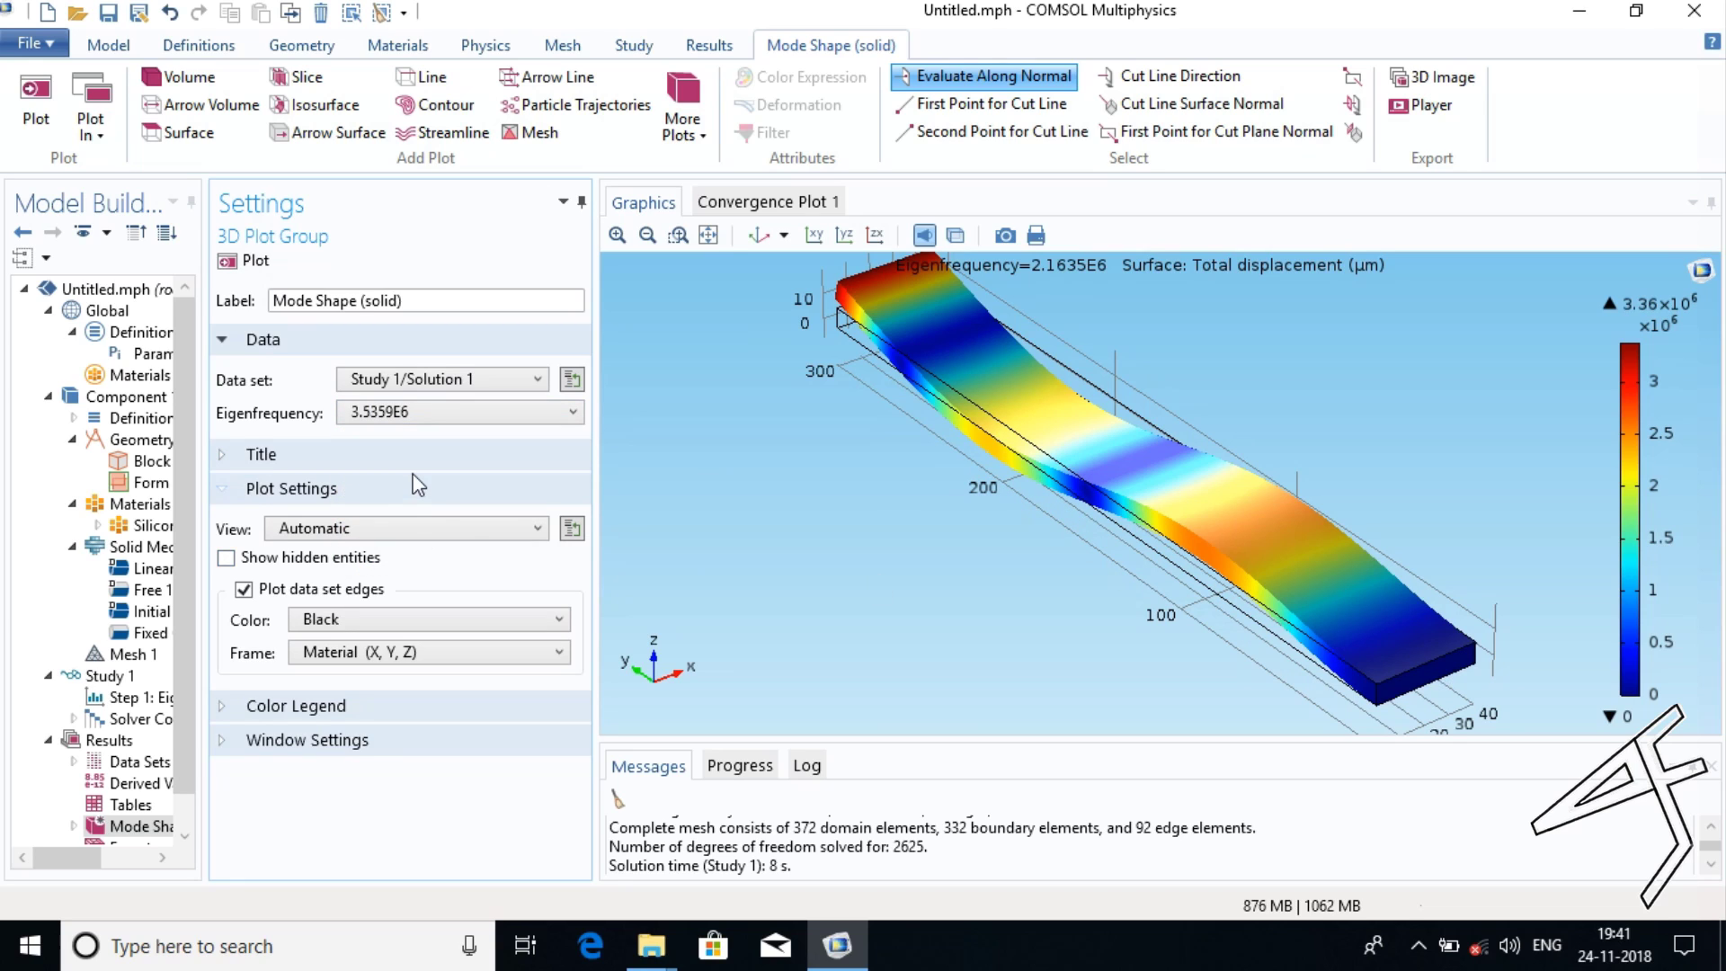
click(256, 261)
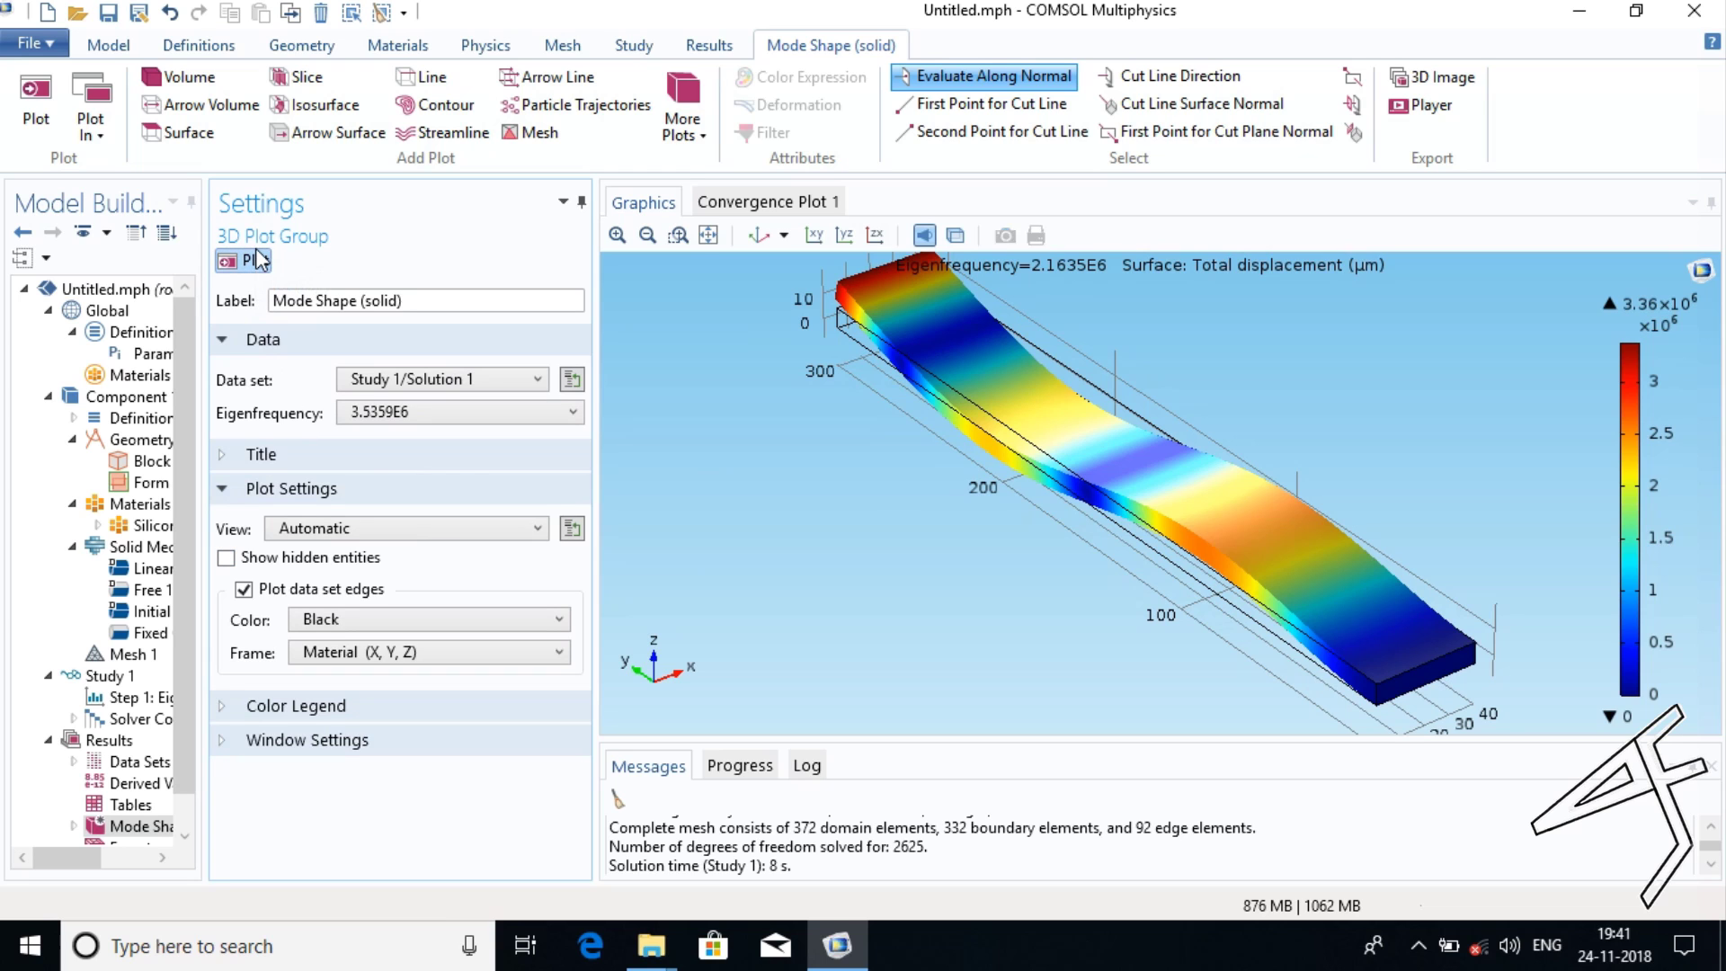
Rotate the 3.5359E6 mode shape to a flatter viewpoint, keeping that eigenfrequency selected
drag(1033, 414, 1275, 514)
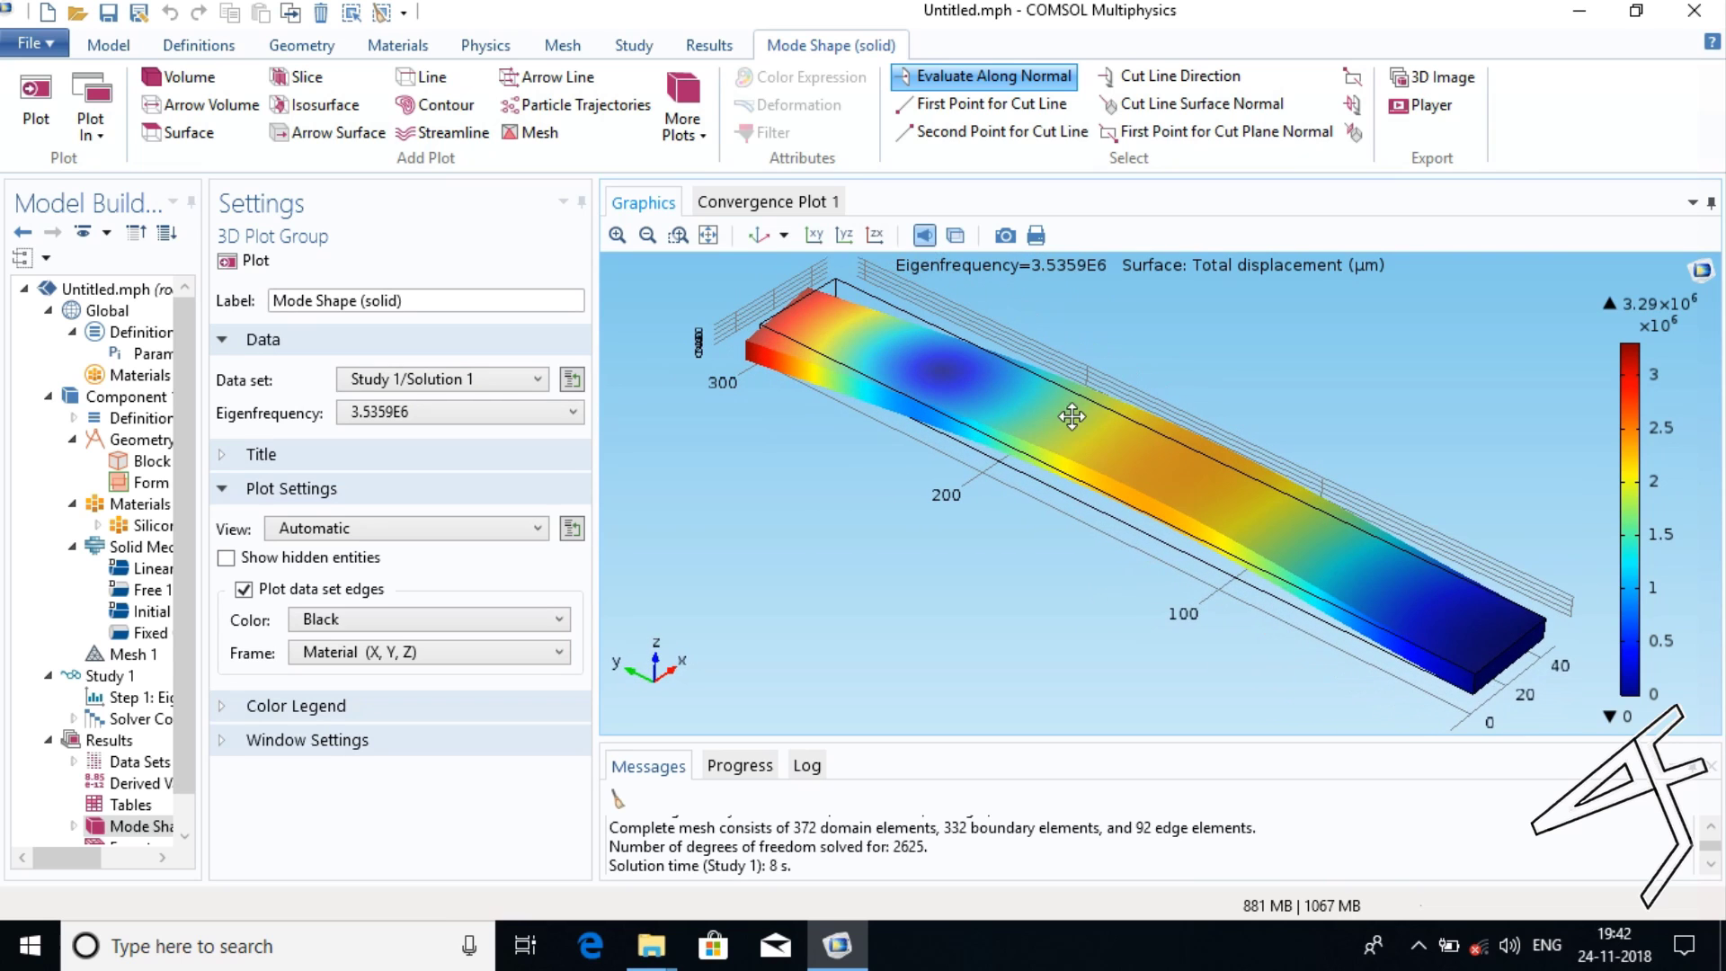
drag(1391, 614, 1410, 621)
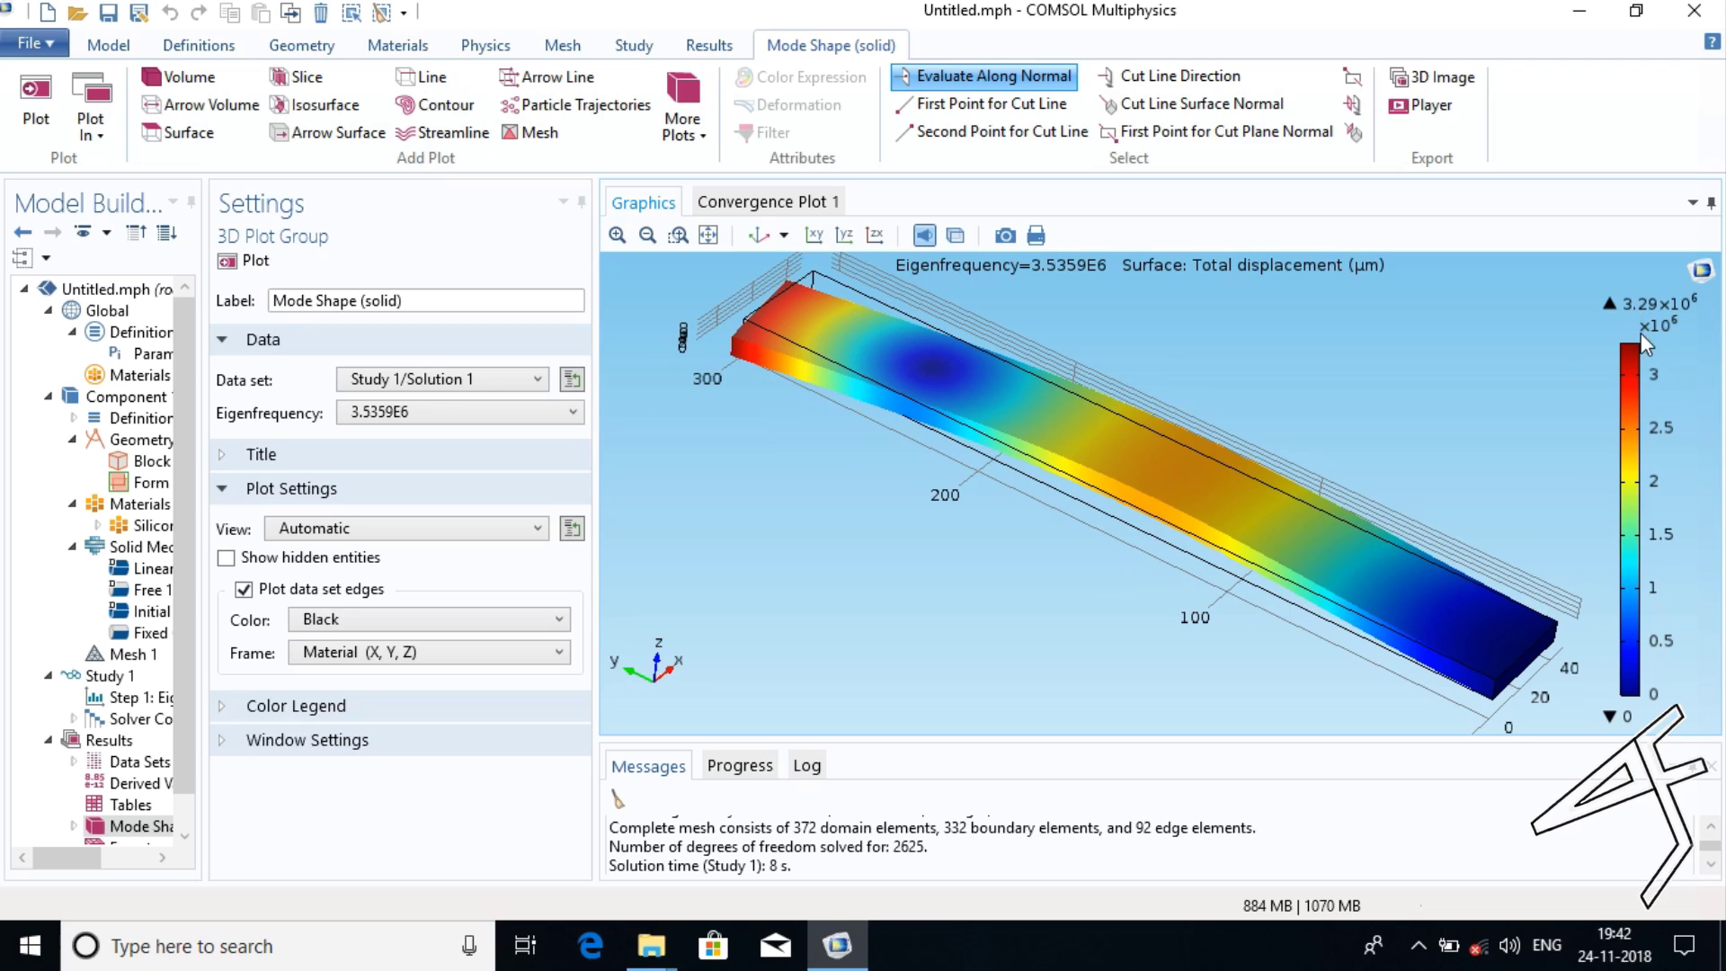
click(541, 410)
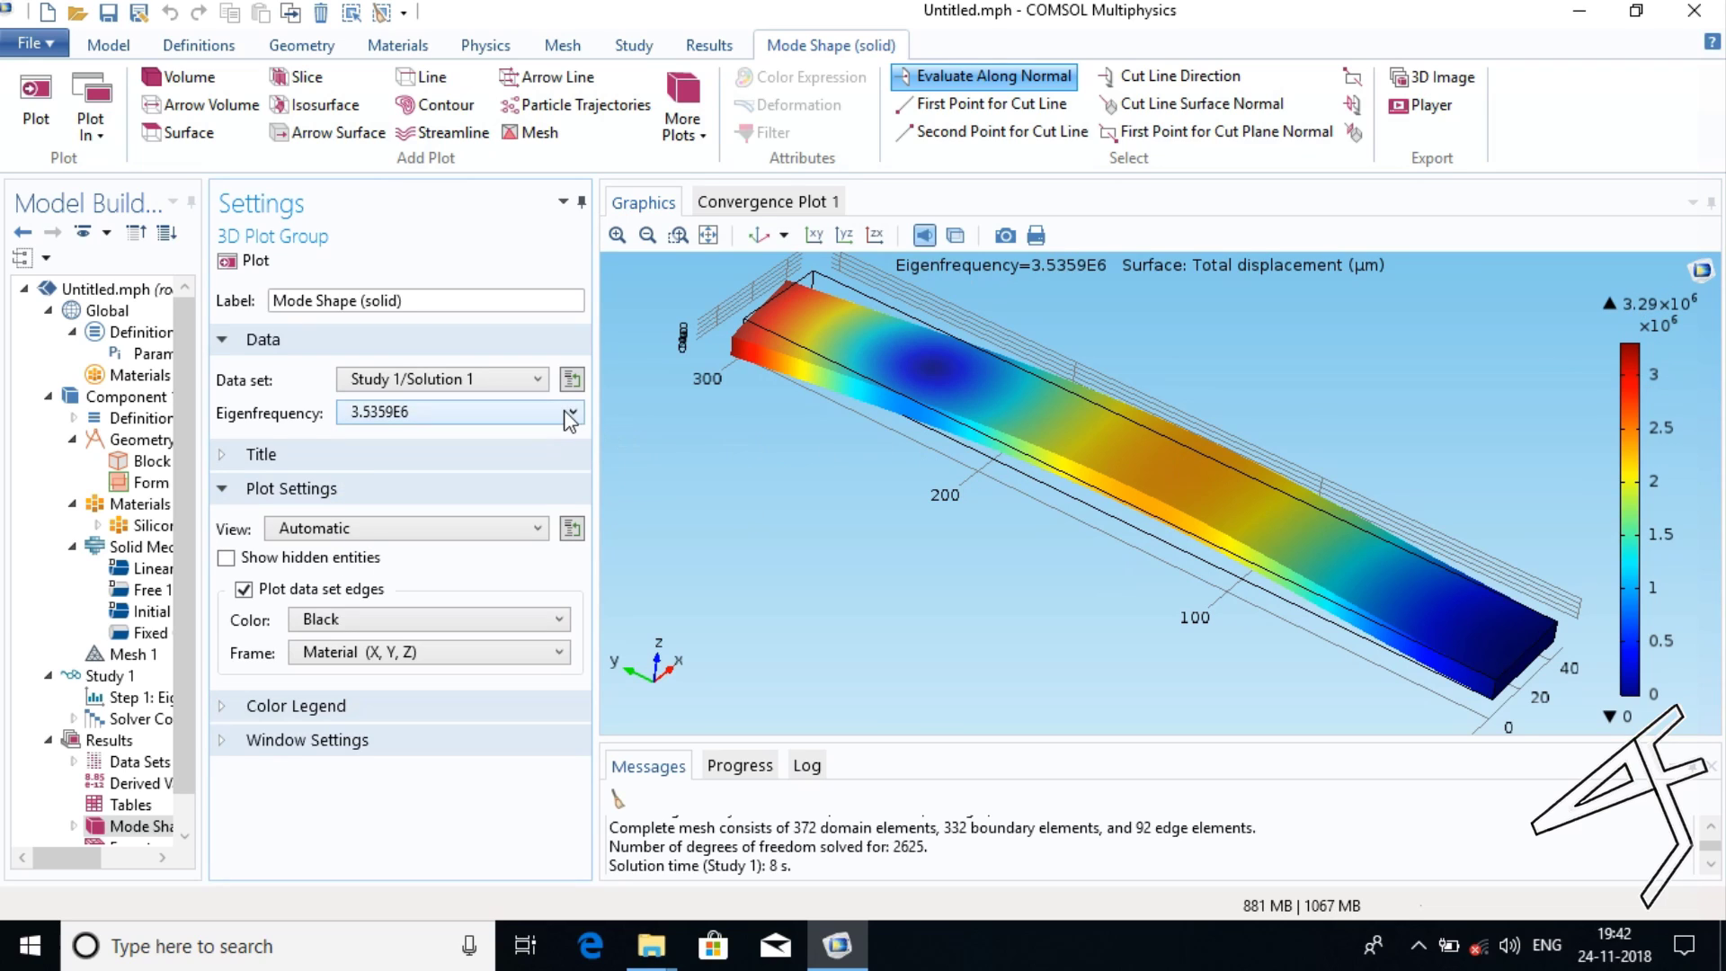
click(570, 412)
click(934, 460)
click(386, 422)
click(387, 433)
click(549, 403)
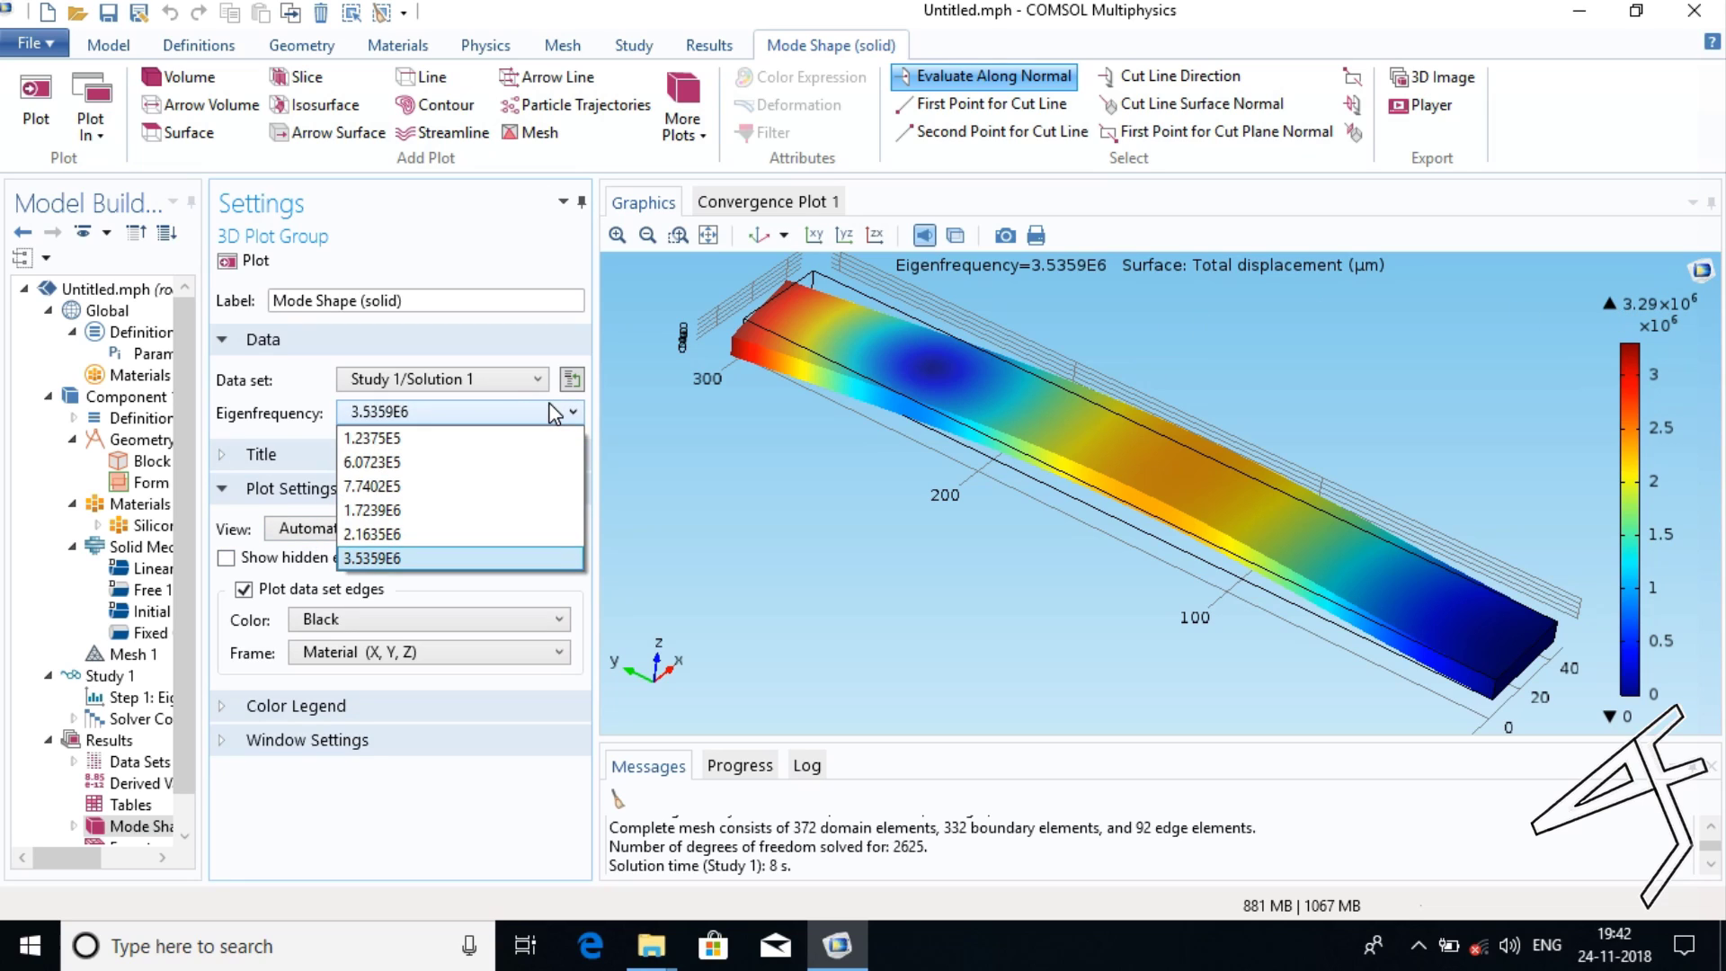
click(551, 405)
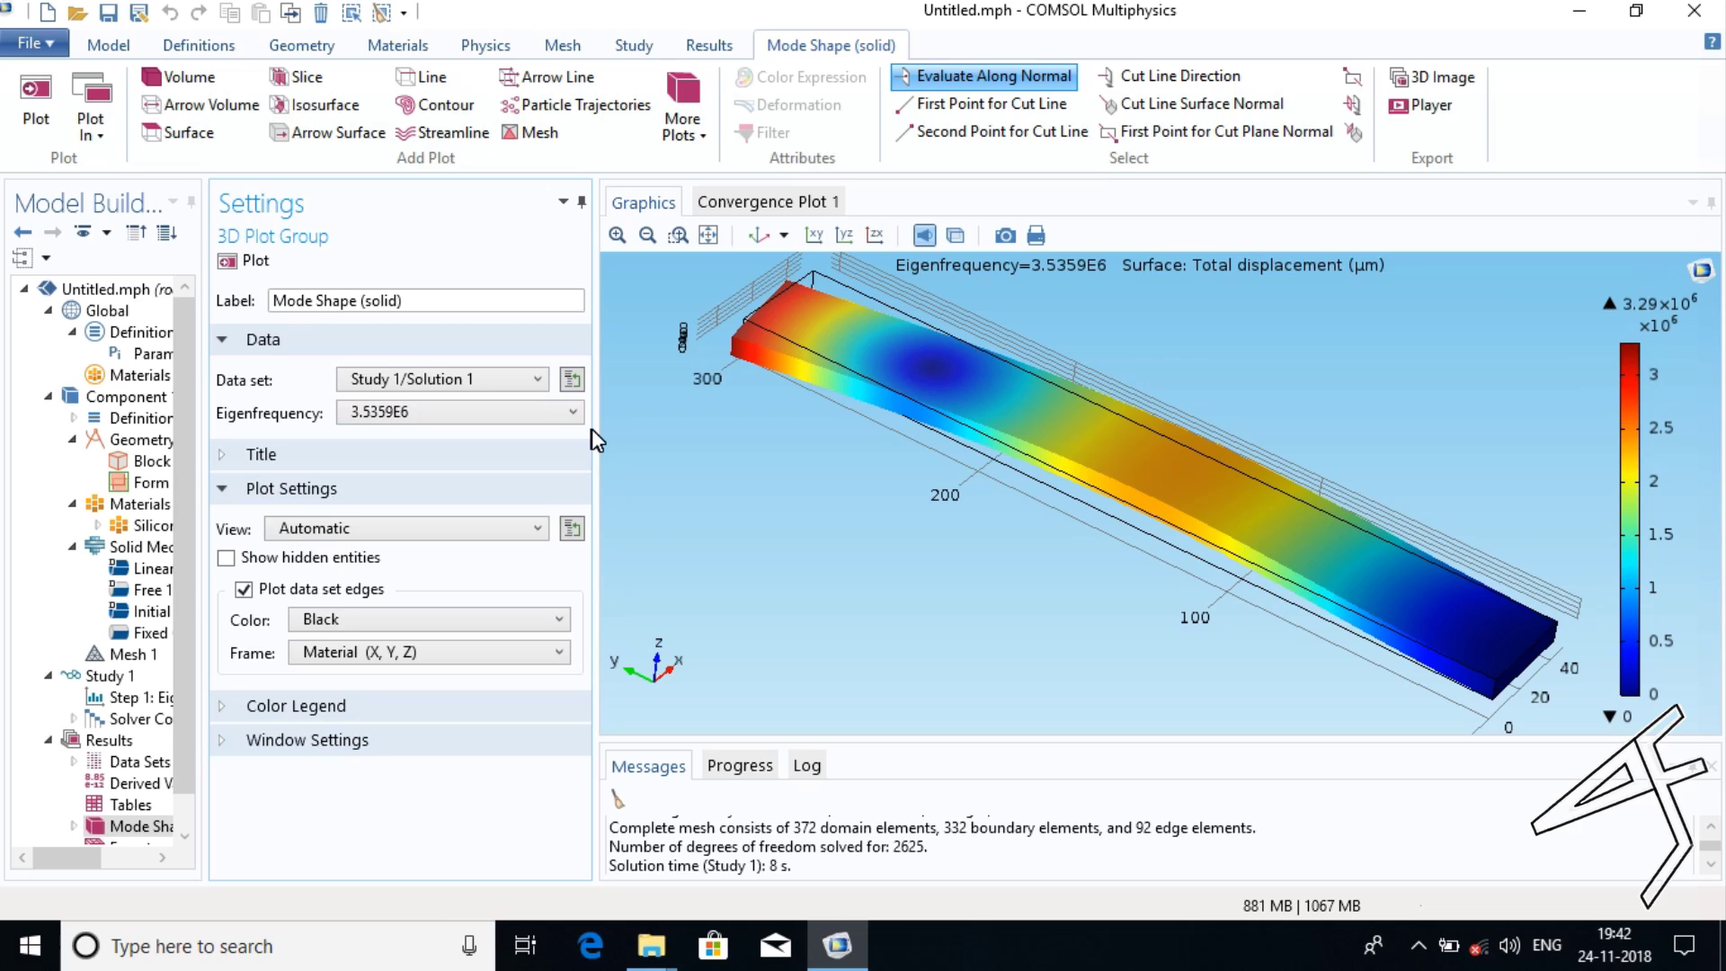
click(573, 413)
click(573, 415)
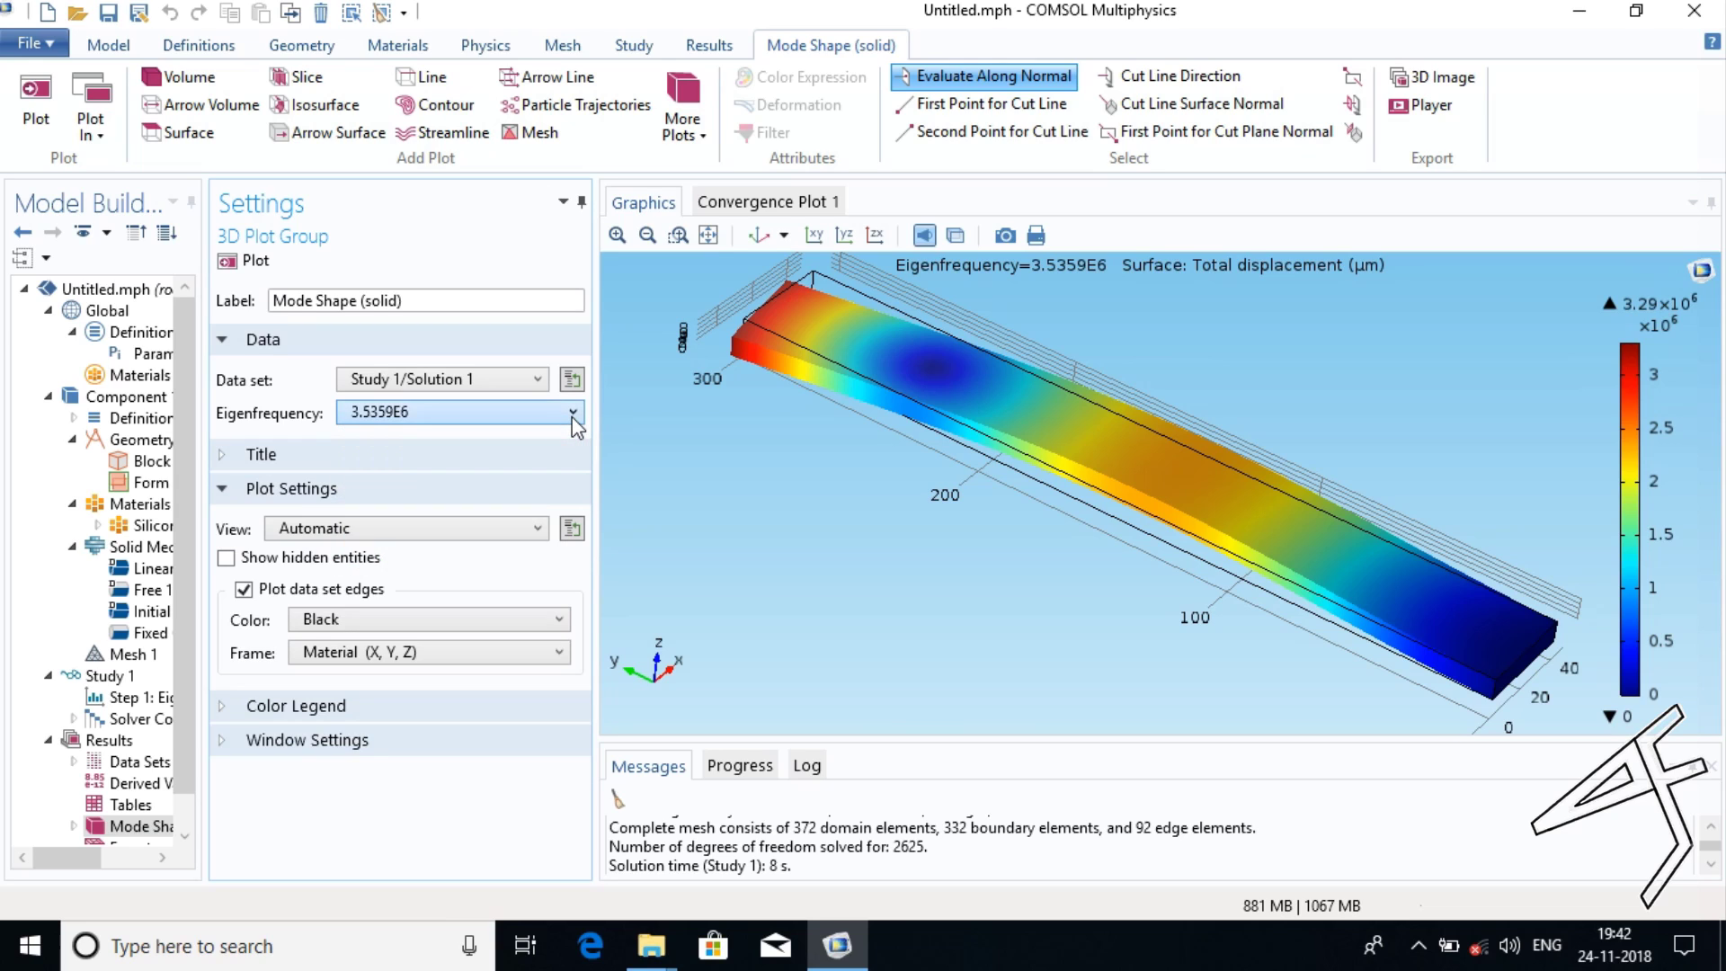